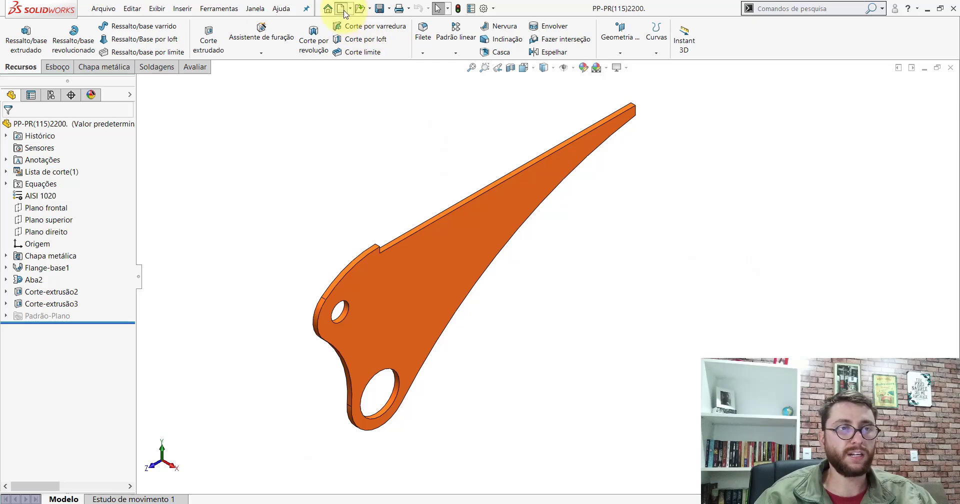
Step: Create a new blank part and show it in isometric view
left_click(341, 9)
double_click(260, 153)
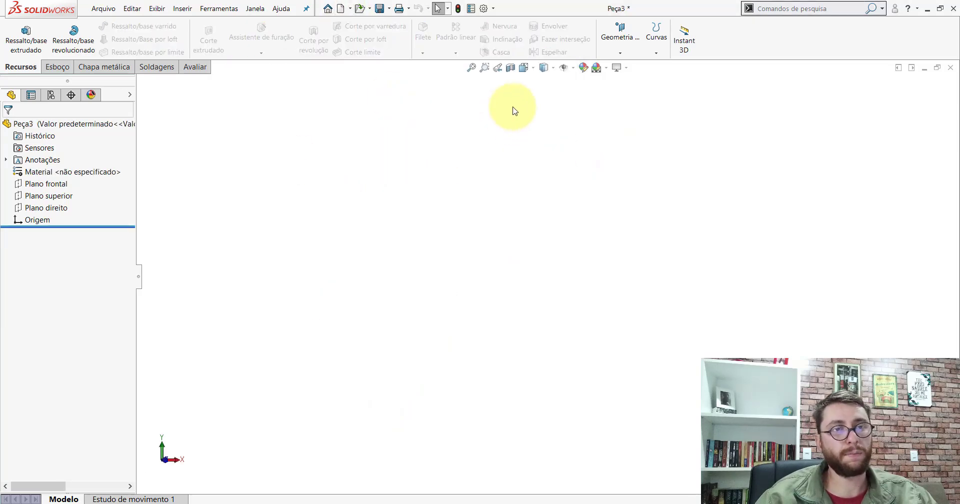
left_click(528, 74)
left_click(583, 86)
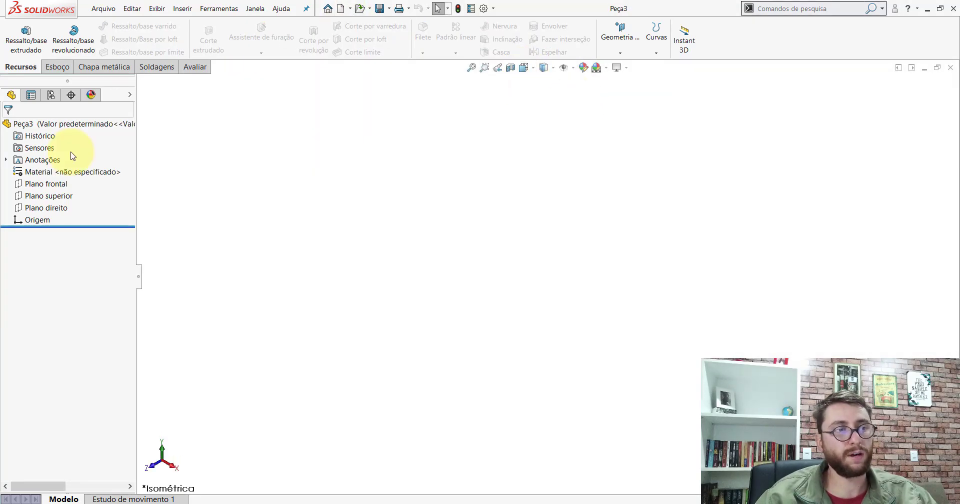
Step: Sketch on the Right Plane a horizontal line from the origin ending in a short downward line
left_click(36, 212)
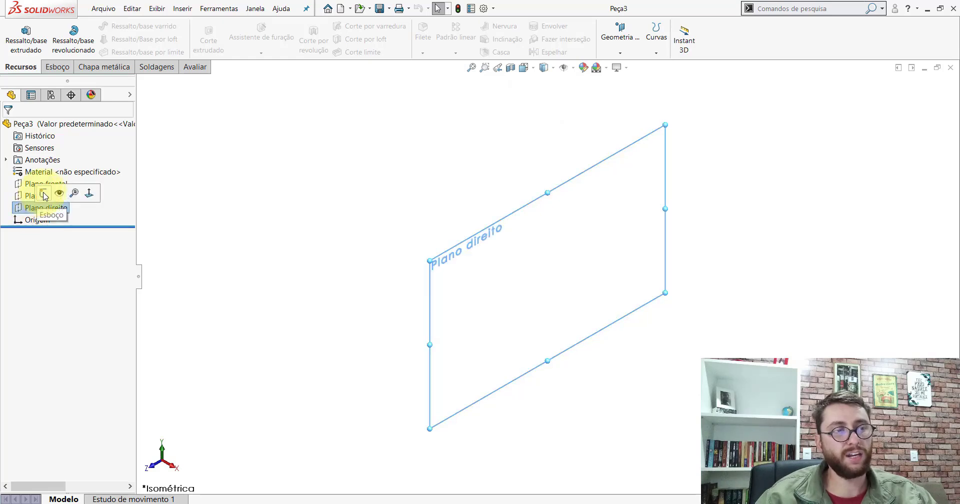
left_click(44, 194)
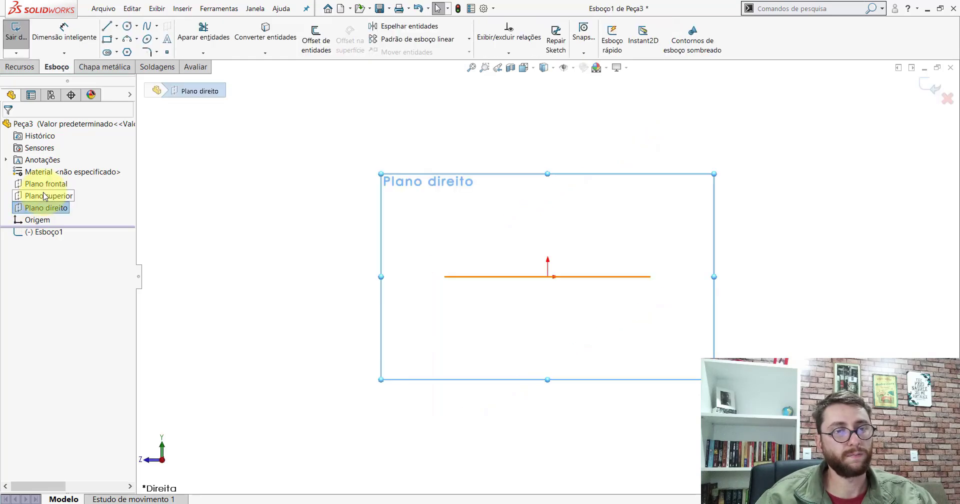
left_click(108, 29)
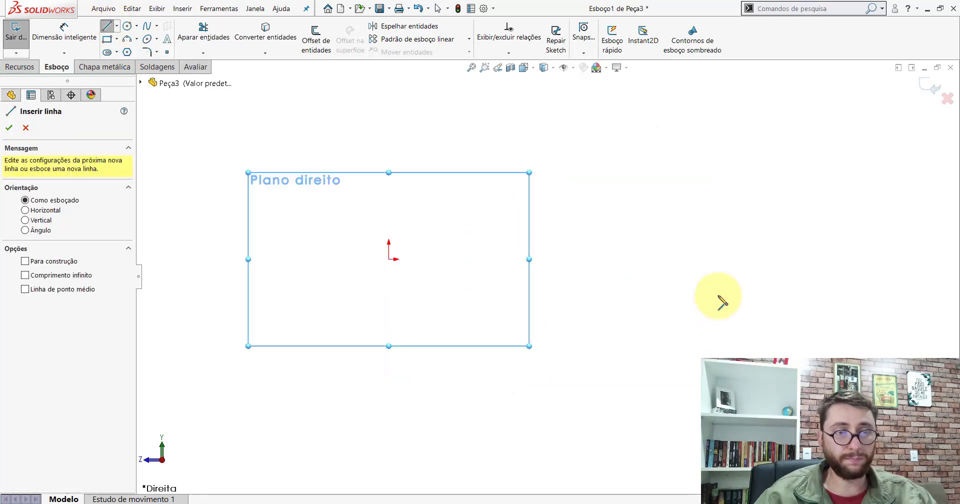
left_click(313, 251)
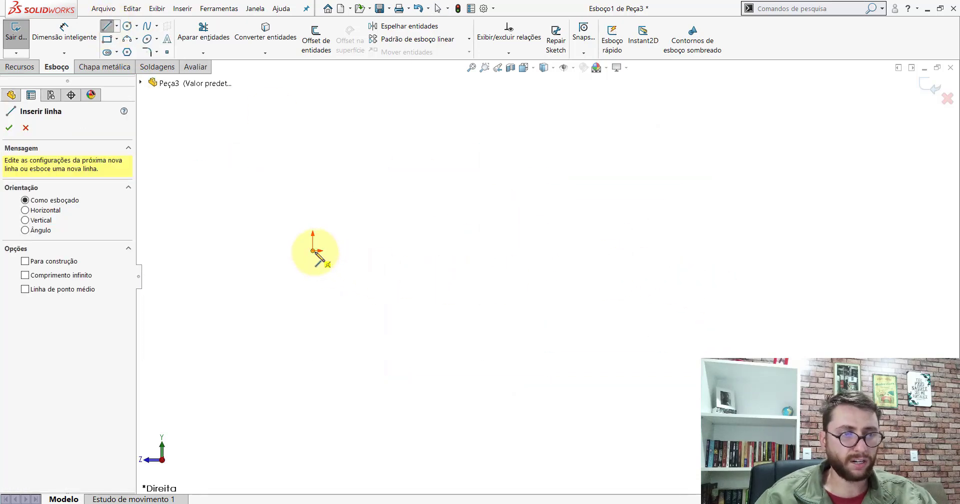
left_click(672, 250)
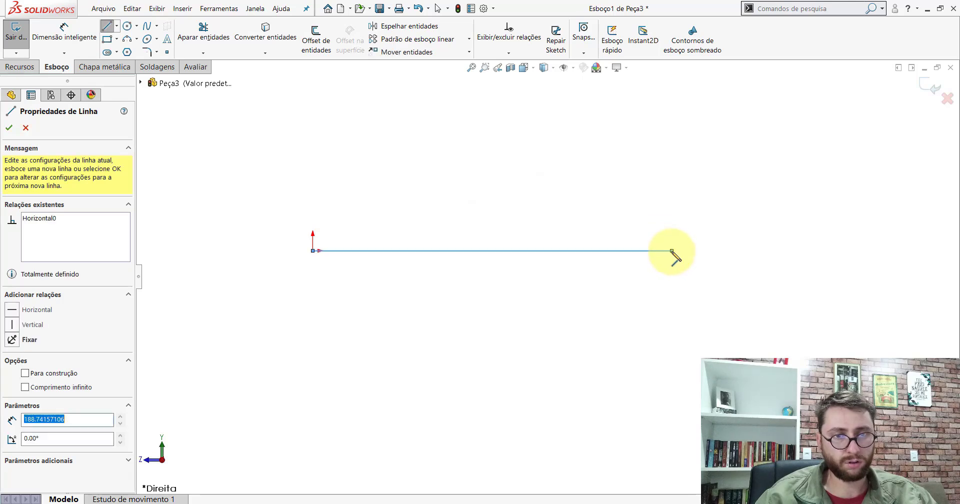
left_click(672, 267)
key("Escape")
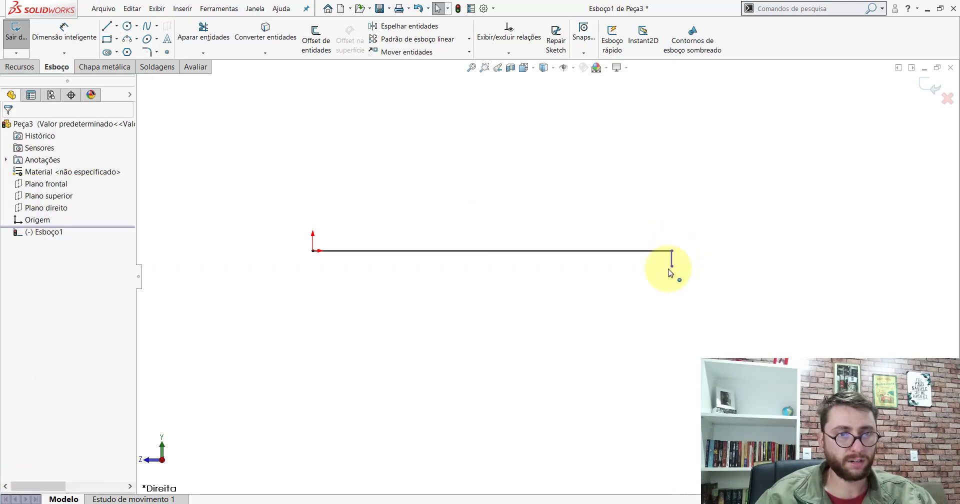
left_click(492, 470)
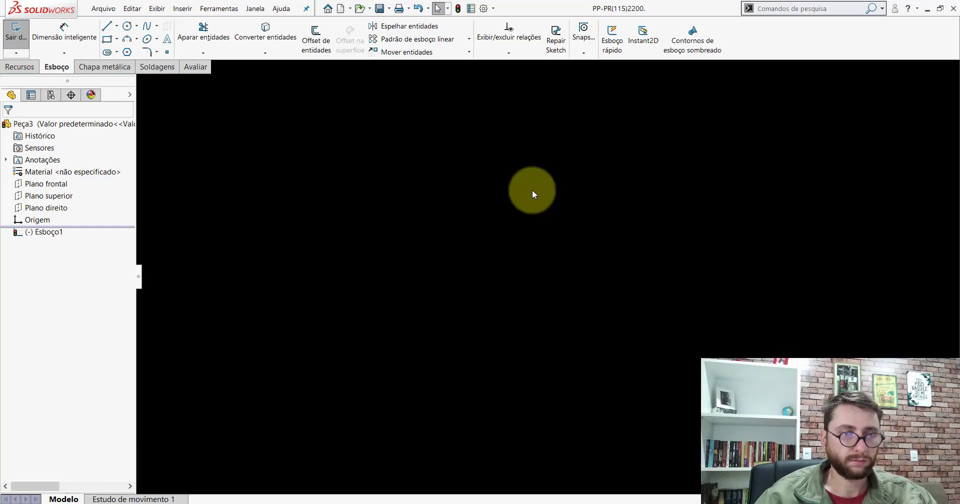
left_click(386, 464)
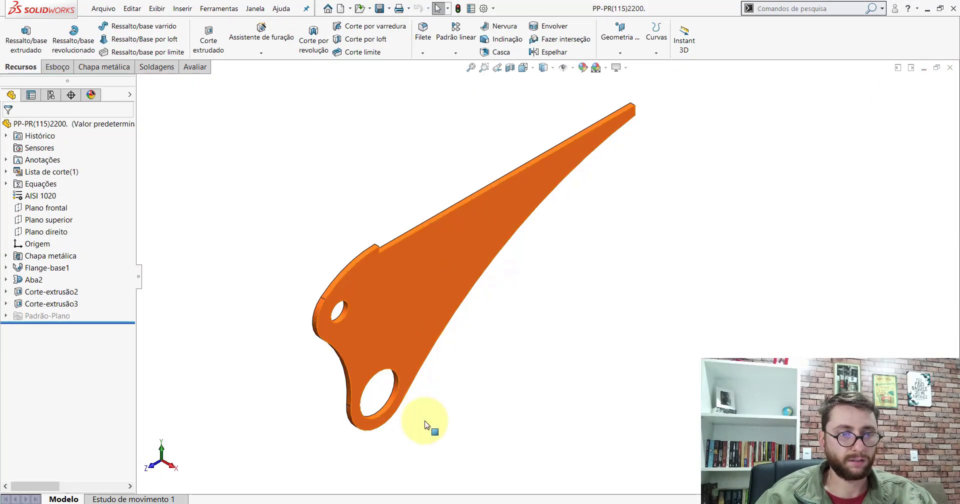
left_click(194, 67)
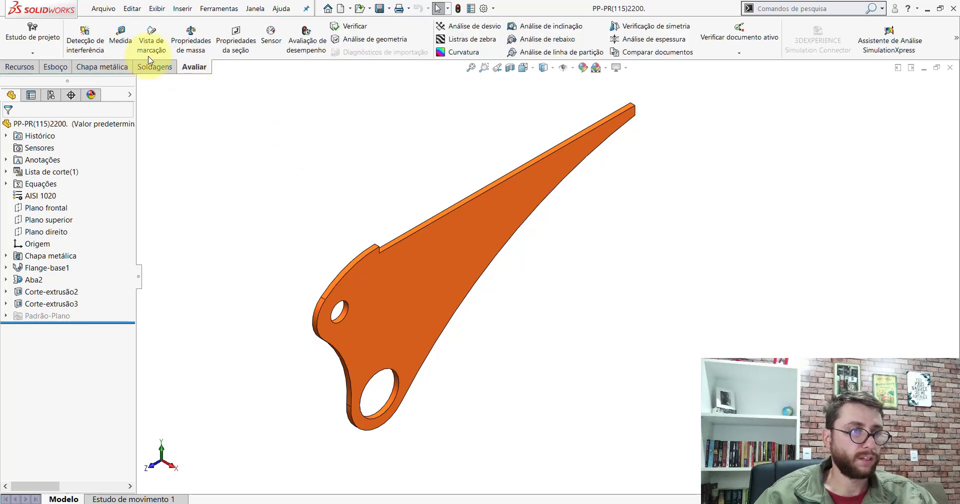
left_click(120, 41)
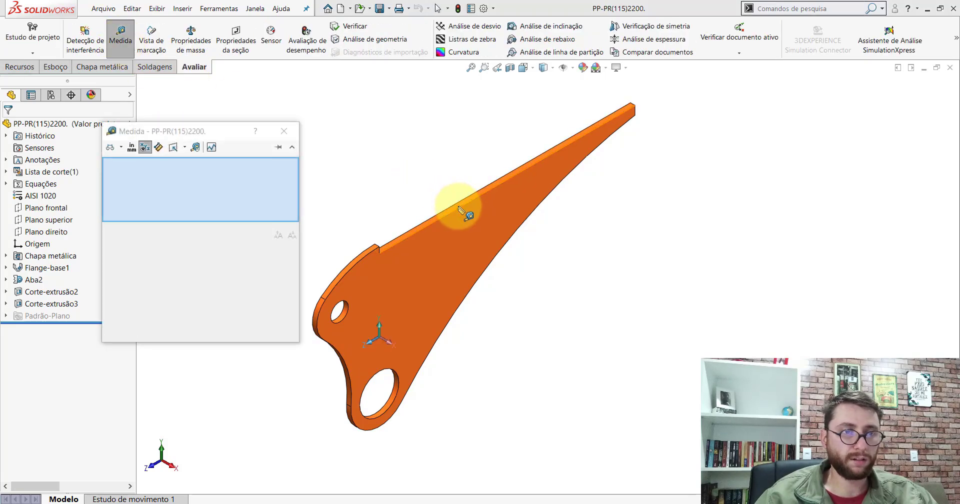
left_click(459, 208)
left_click(639, 236)
scroll(425, 278, "down", 5)
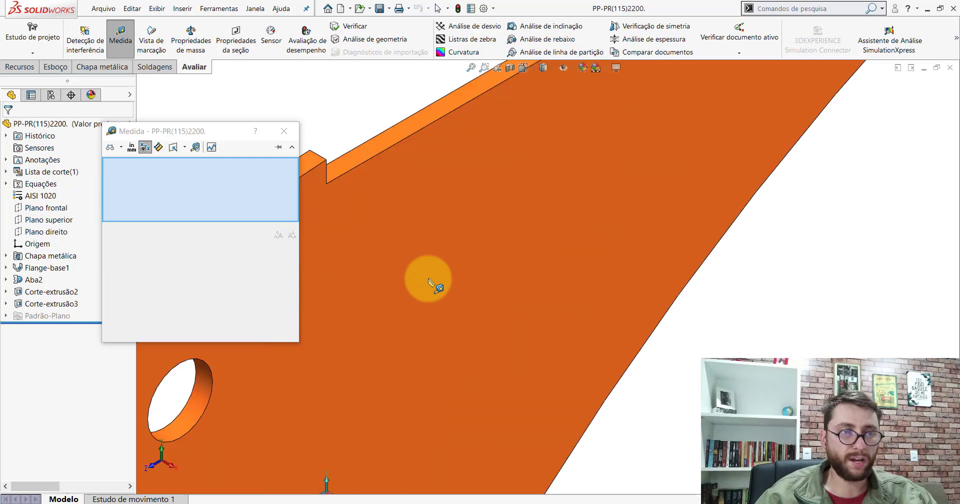
left_click(330, 170)
scroll(422, 197, "up", 5)
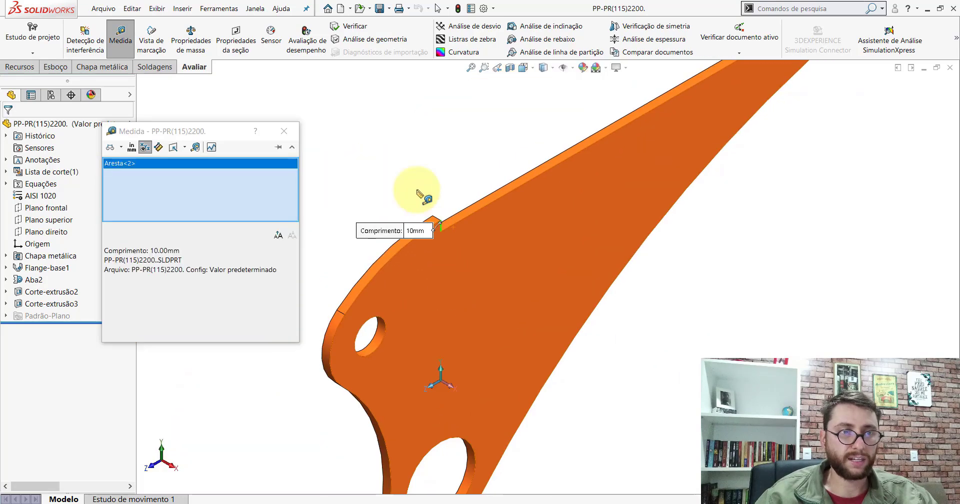
left_click(750, 276)
middle_click_drag(751, 276, 658, 189, "ctrl")
scroll(450, 167, "down", 3)
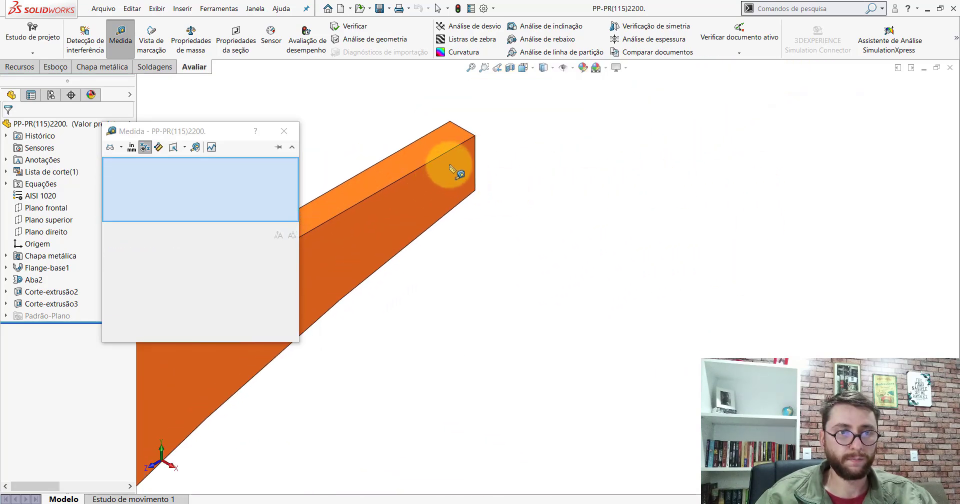
left_click(476, 145)
scroll(488, 160, "up", 3)
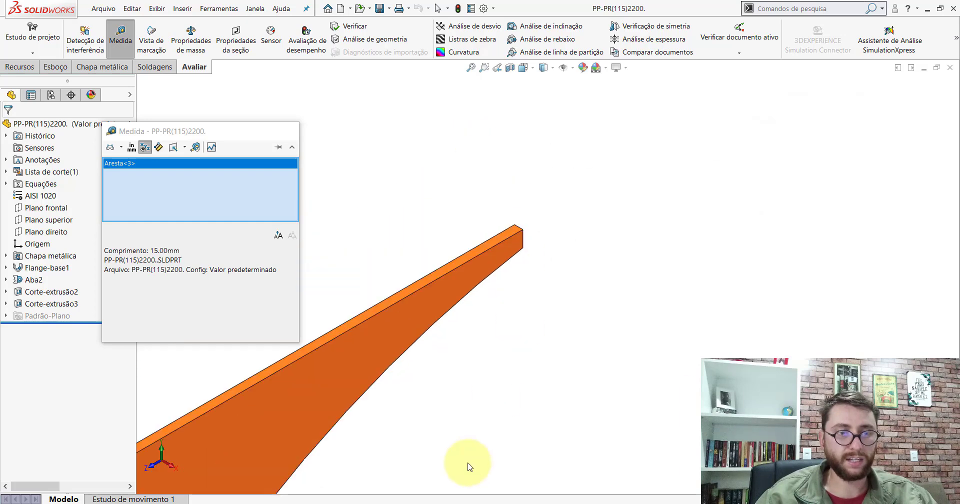
key("Escape")
left_click(563, 464)
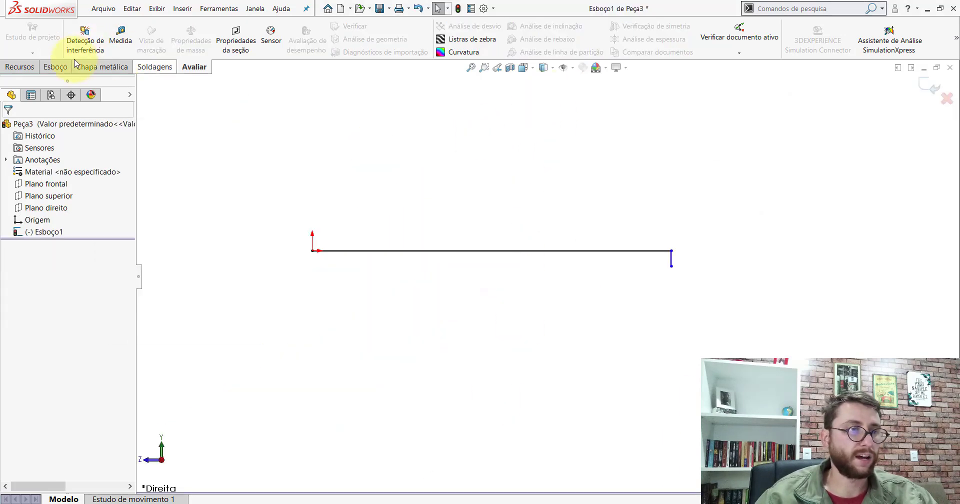
Step: Dimension the horizontal line to 450 and the right vertical line to 15
left_click(60, 70)
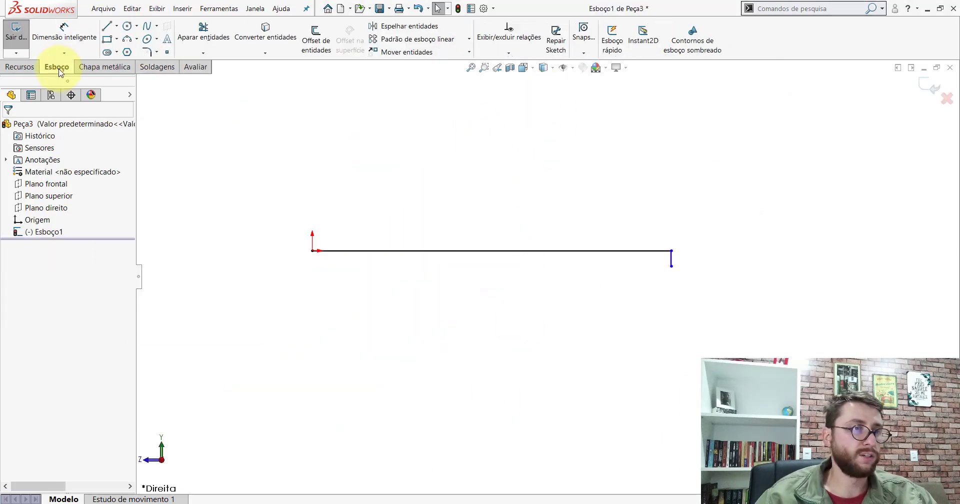
left_click(469, 251)
left_click(471, 226)
type("45")
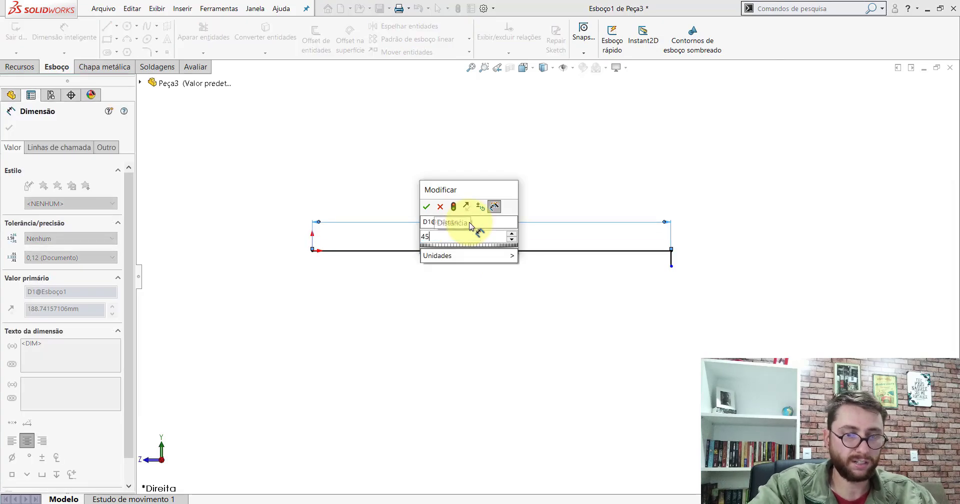
type("0")
key("Return")
scroll(748, 270, "down", 4)
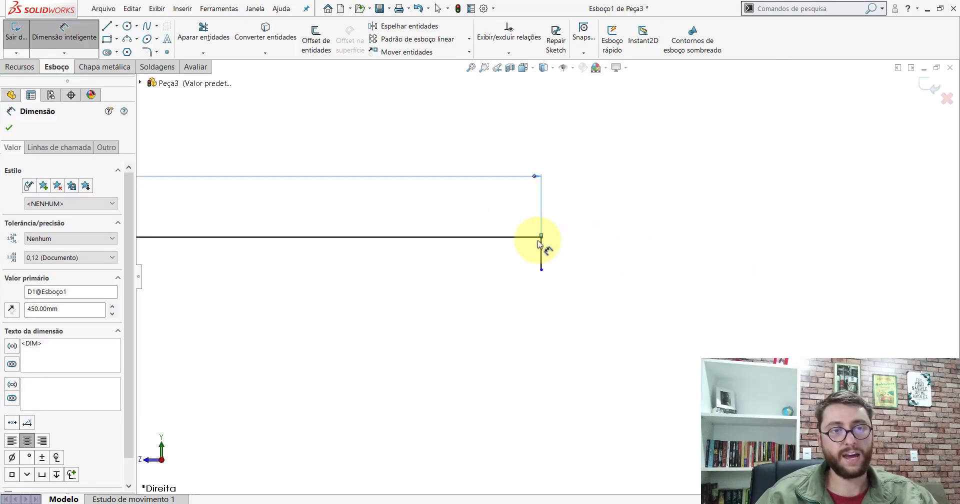
left_click(541, 253)
left_click(567, 256)
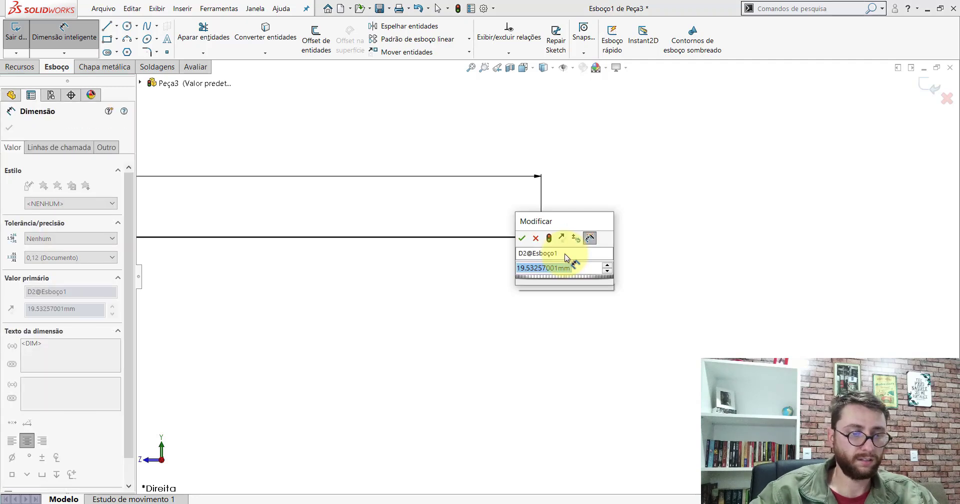
type("15")
key("Return")
scroll(537, 254, "up", 5)
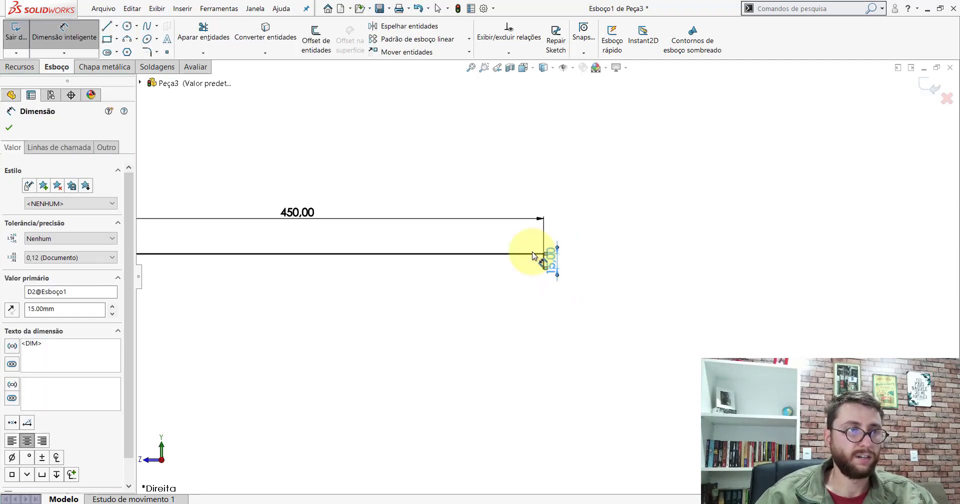
Step: Draw a vertical line up from the left end and dimension it 10
left_click(107, 26)
scroll(272, 268, "down", 4)
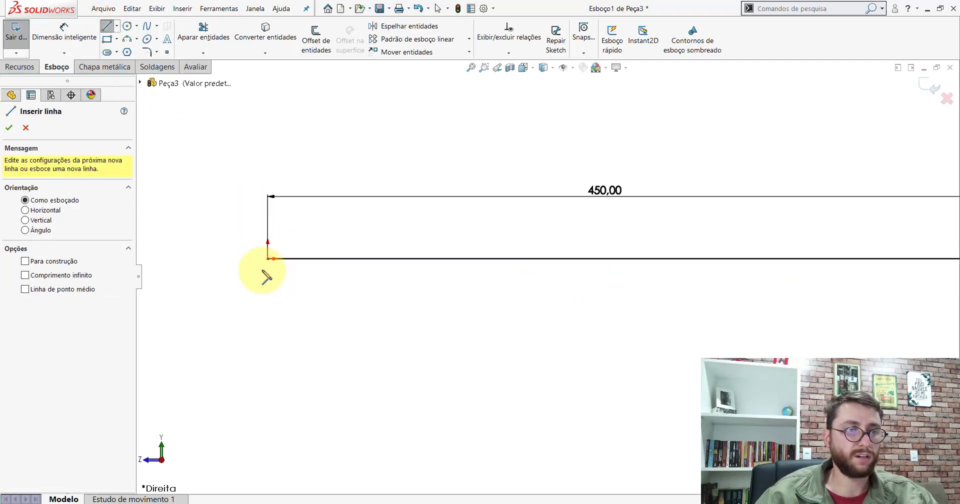
left_click(268, 259)
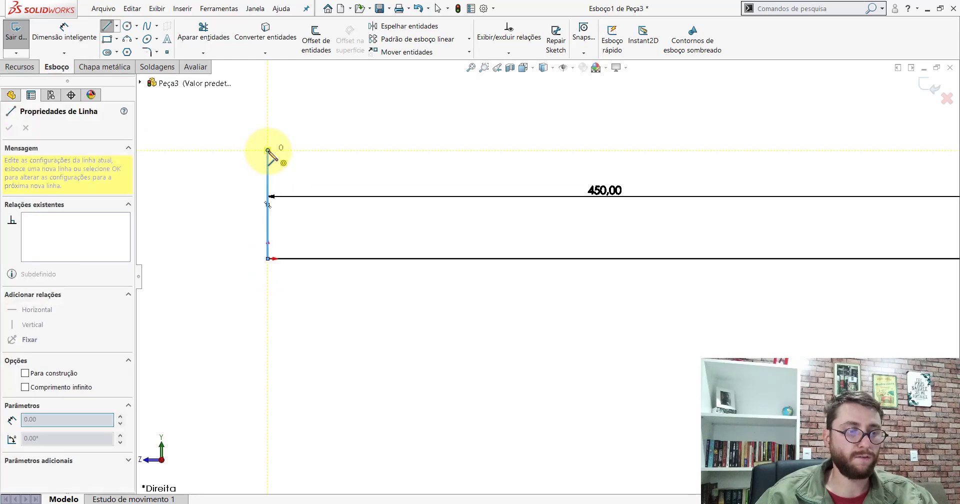
left_click(268, 150)
key("Escape")
left_click(85, 36)
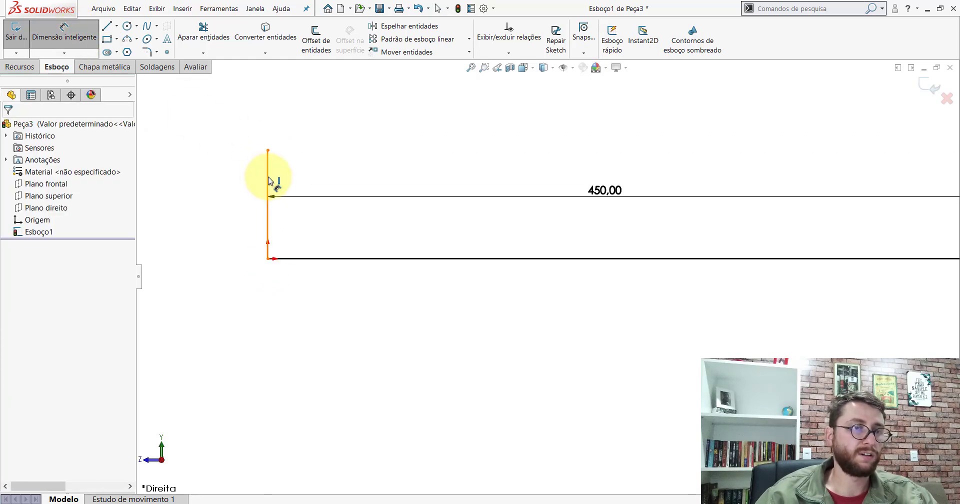
left_click(268, 181)
left_click(249, 198)
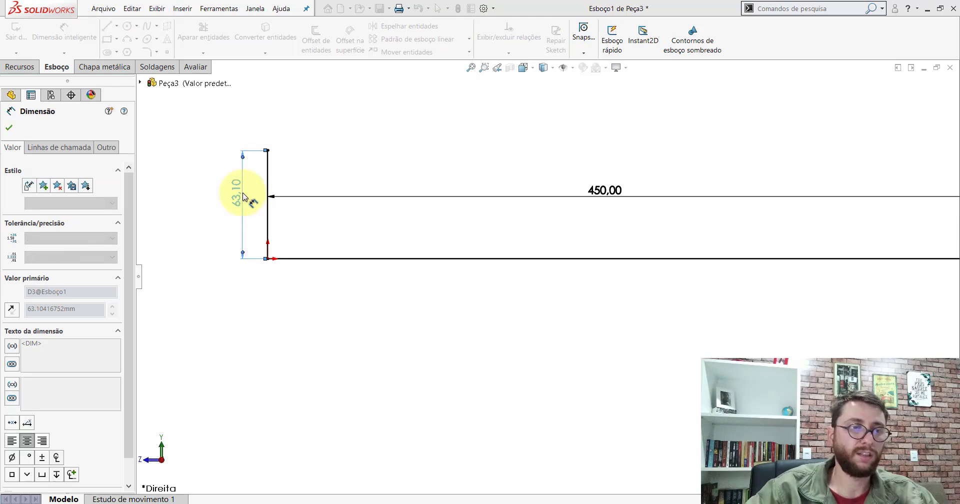
type("10")
key("Return")
key("Escape")
key("f")
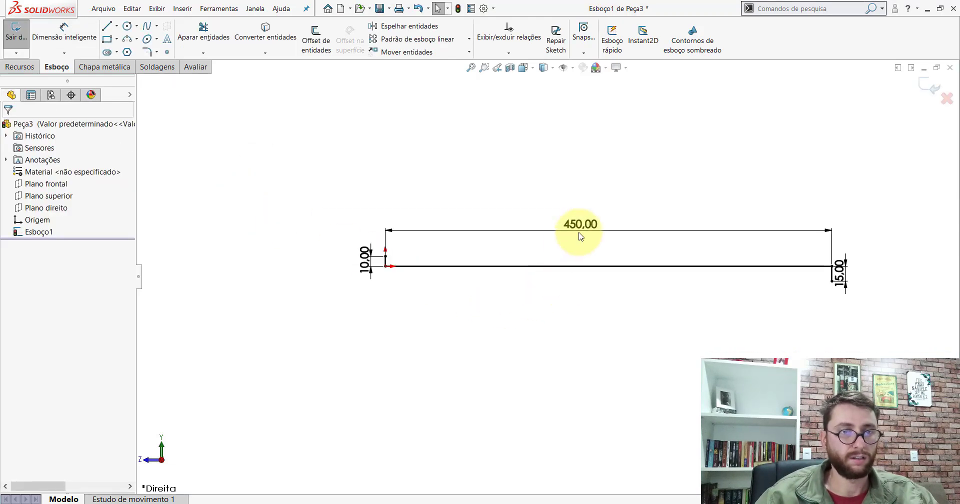
Step: Move the 450 dimension below the line and the 15 dimension further left
left_click_drag(580, 236, 583, 280)
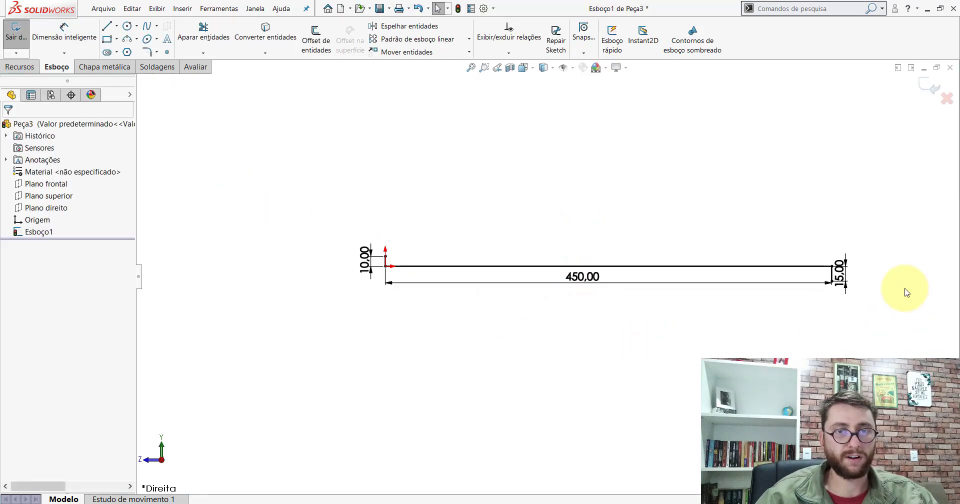
left_click_drag(844, 277, 786, 291)
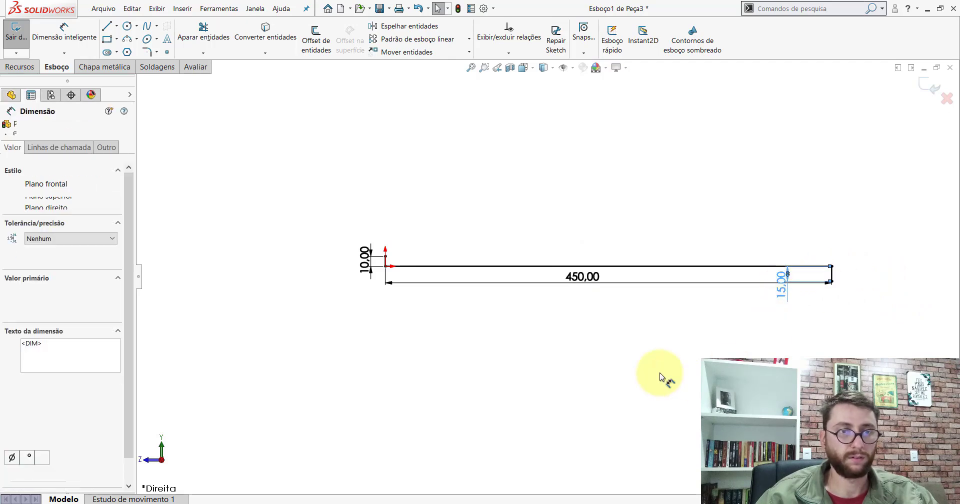
left_click(666, 425)
Step: On the PP-PR(115)2200 reference part, measure the large hole's diameter (Ø69 mm)
left_click(457, 467)
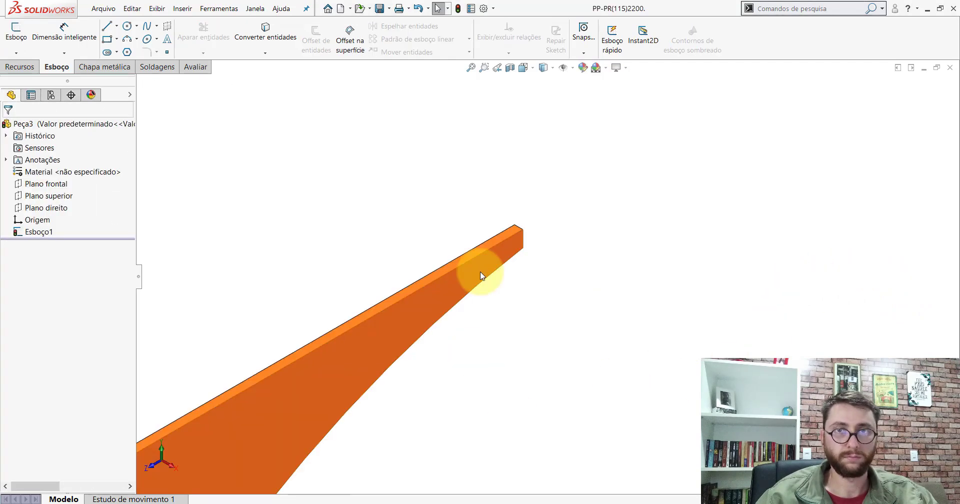
scroll(505, 301, "up", 5)
scroll(479, 391, "down", 3)
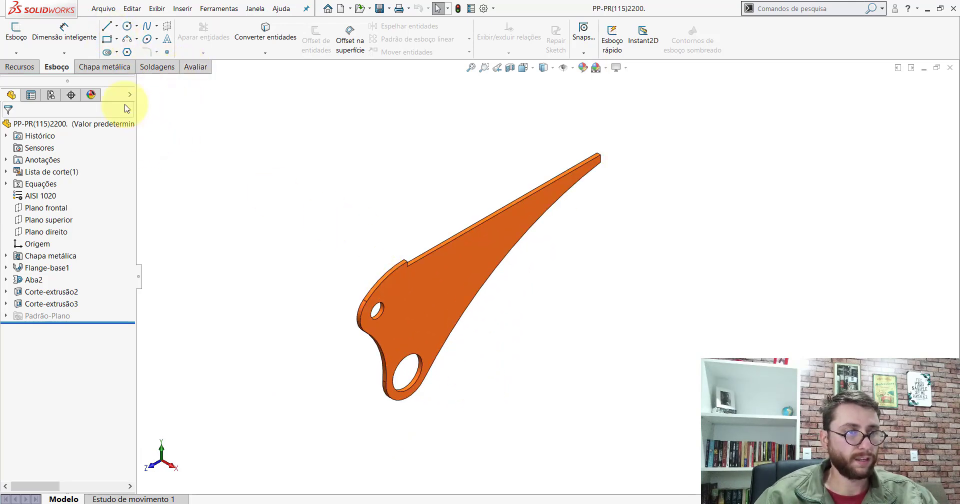
left_click(200, 70)
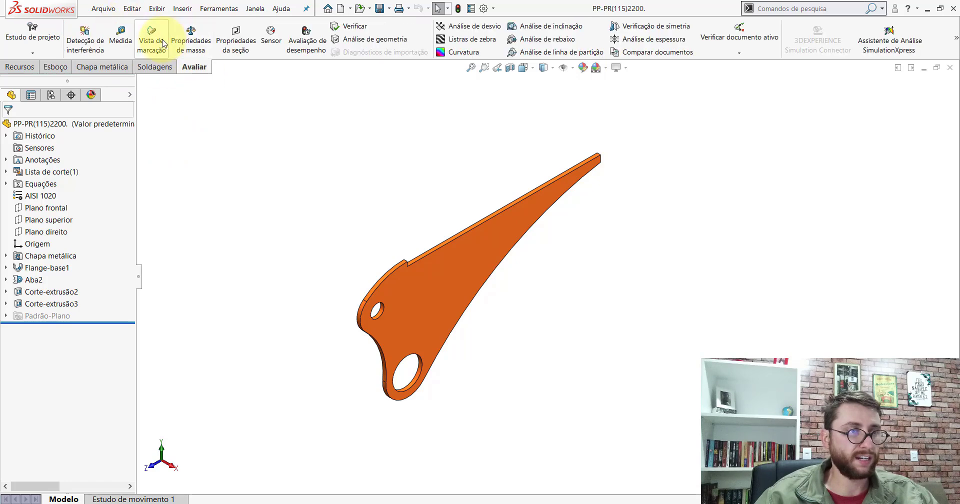
left_click(121, 35)
scroll(430, 345, "down", 2)
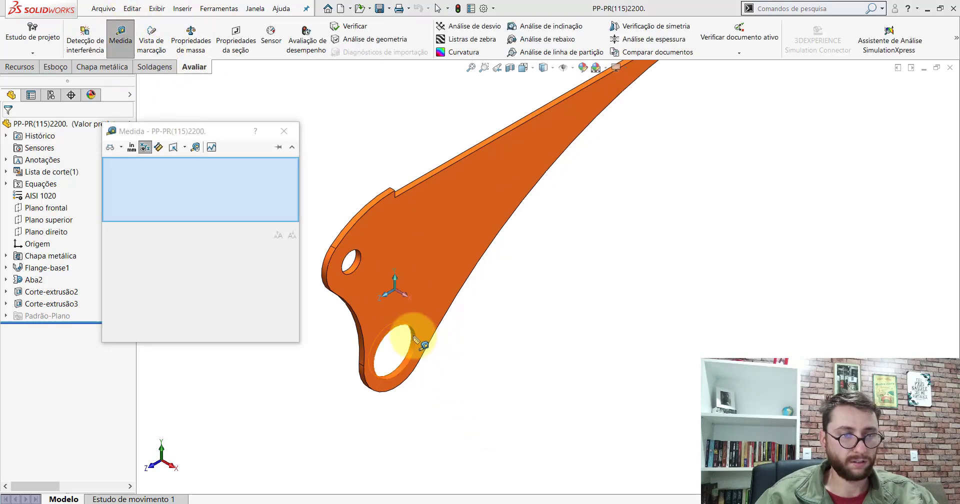
scroll(415, 345, "down", 2)
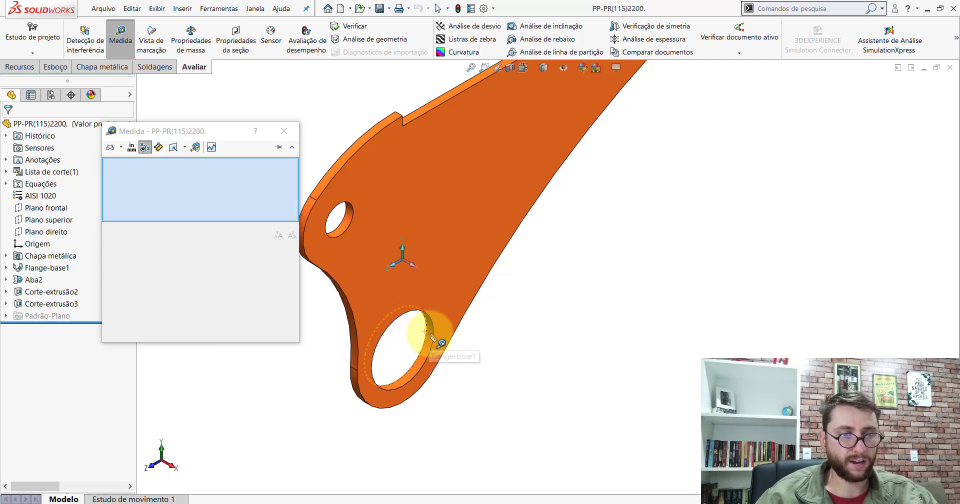
left_click(429, 334)
scroll(500, 235, "up", 3)
scroll(482, 203, "down", 4)
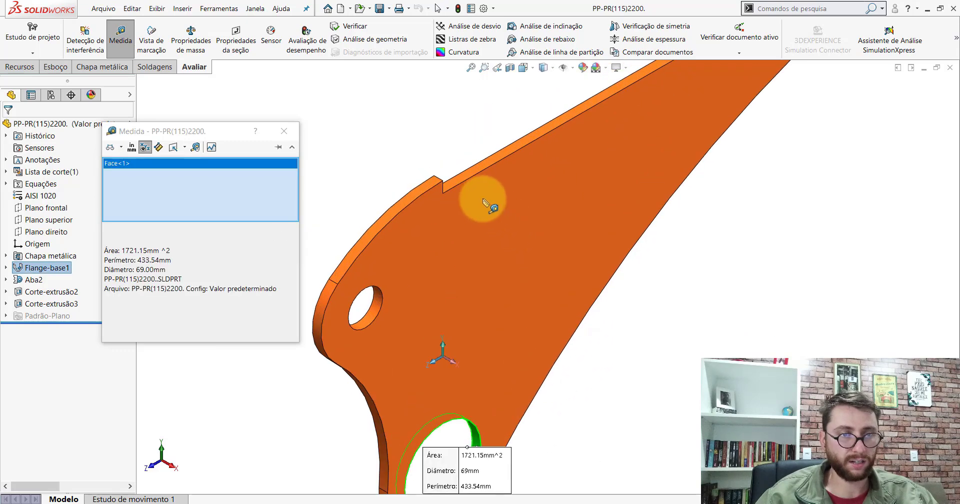
Step: Measure the large hole's offset from the top-edge corner, reading 214.39 mm
left_click(442, 192)
scroll(441, 197, "up", 3)
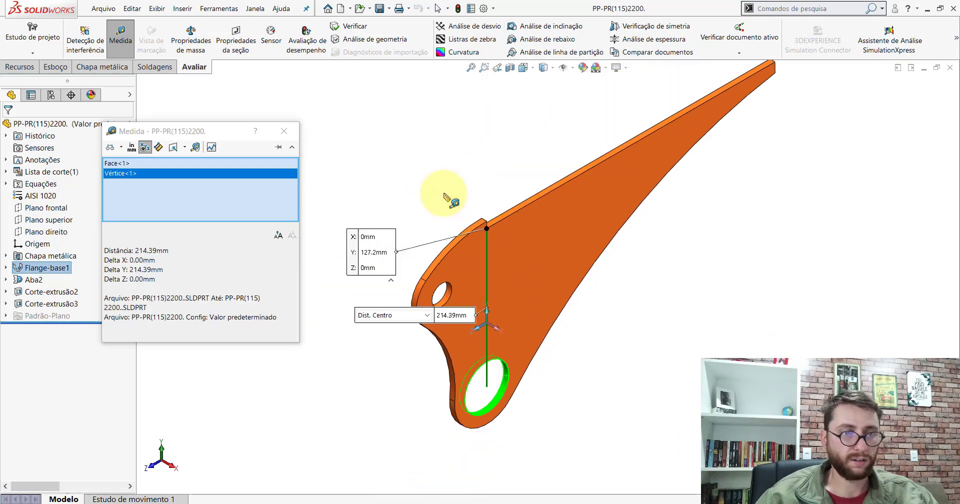
scroll(525, 279, "down", 2)
scroll(527, 282, "down", 1)
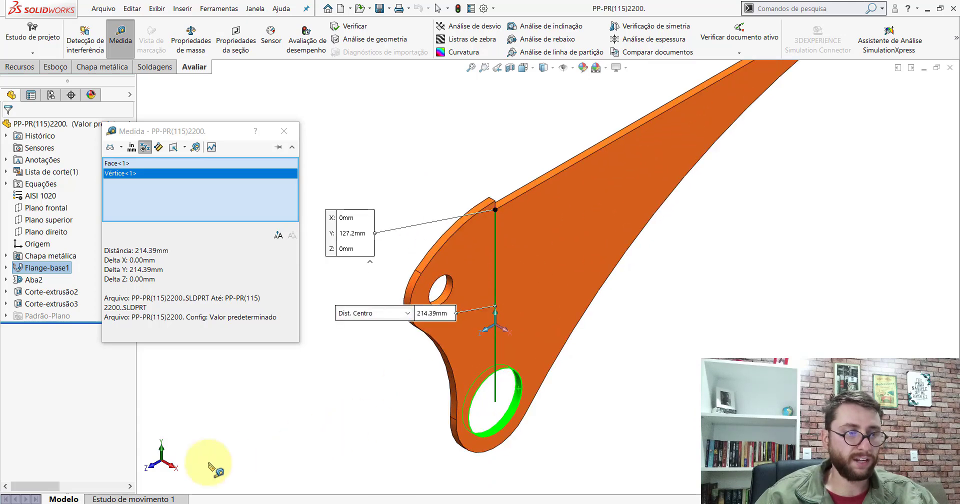
left_click(145, 260)
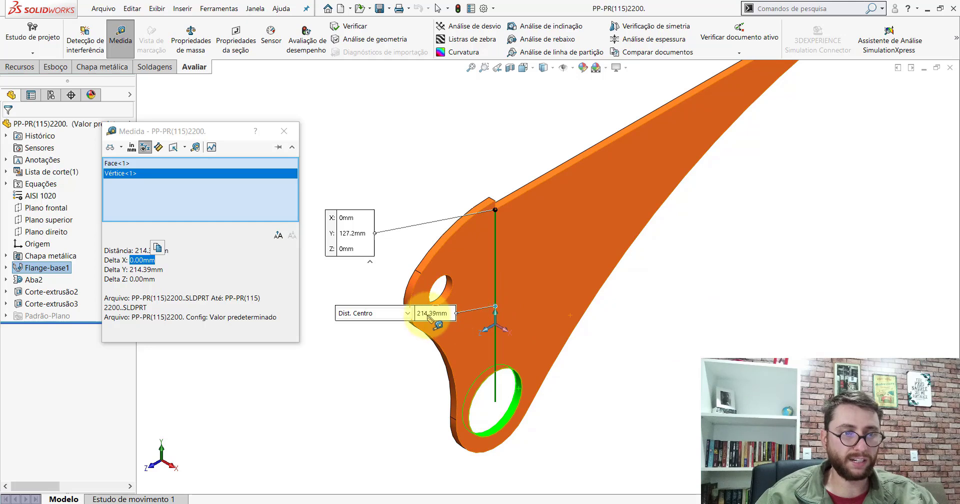
Step: Re-measure the large hole, close the measurement, and return to the Peça3 sketch
left_click(678, 382)
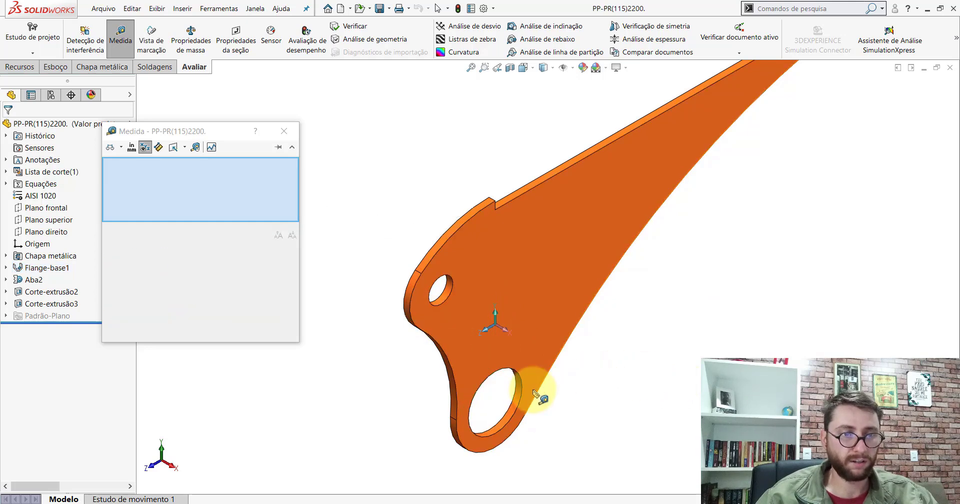
left_click(522, 395)
key("Escape")
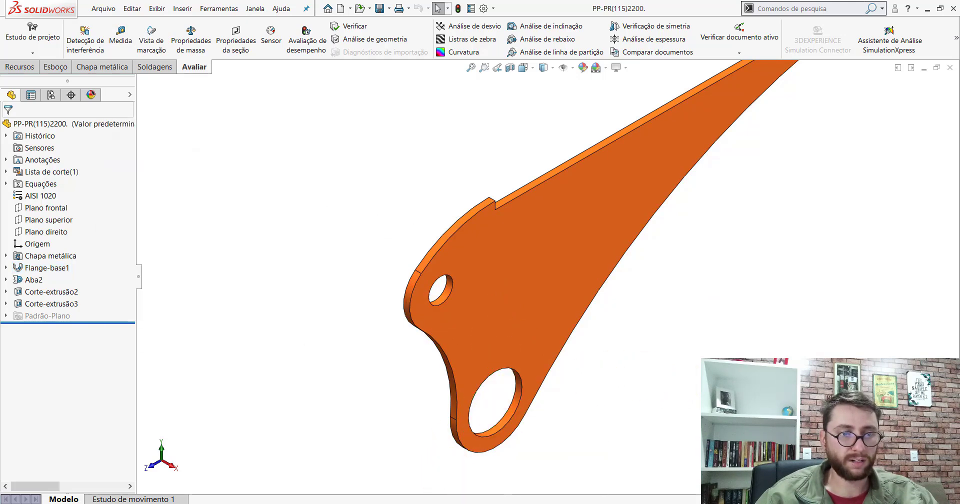
left_click(590, 488)
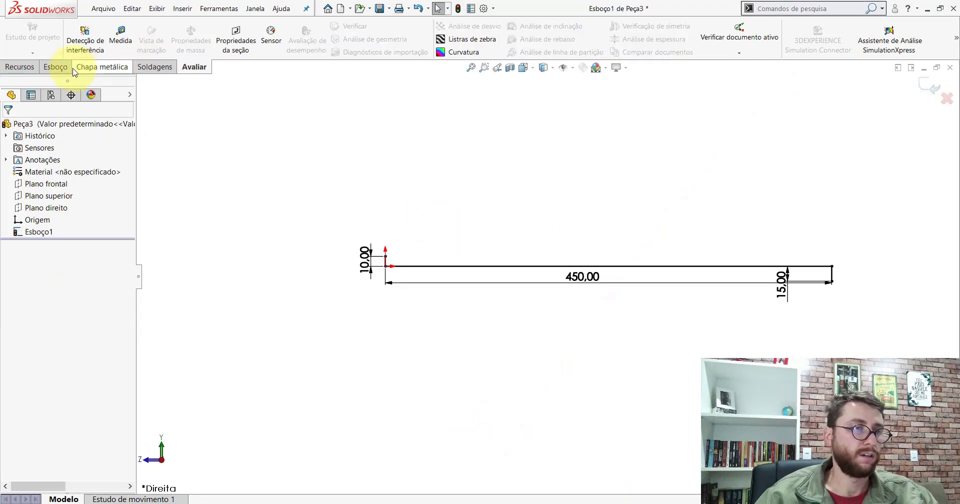
Step: Draw a vertical centerline straight down from the origin
left_click(56, 66)
left_click(117, 26)
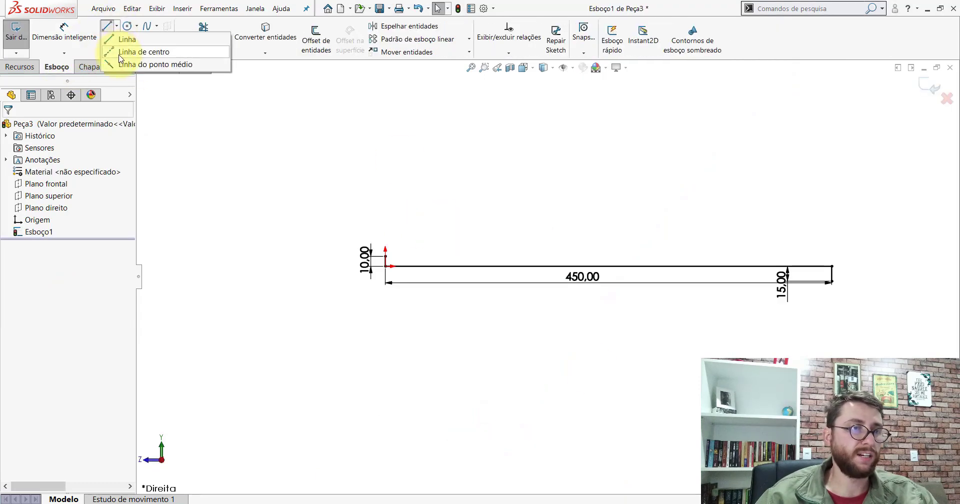
left_click(120, 54)
scroll(421, 315, "up", 5)
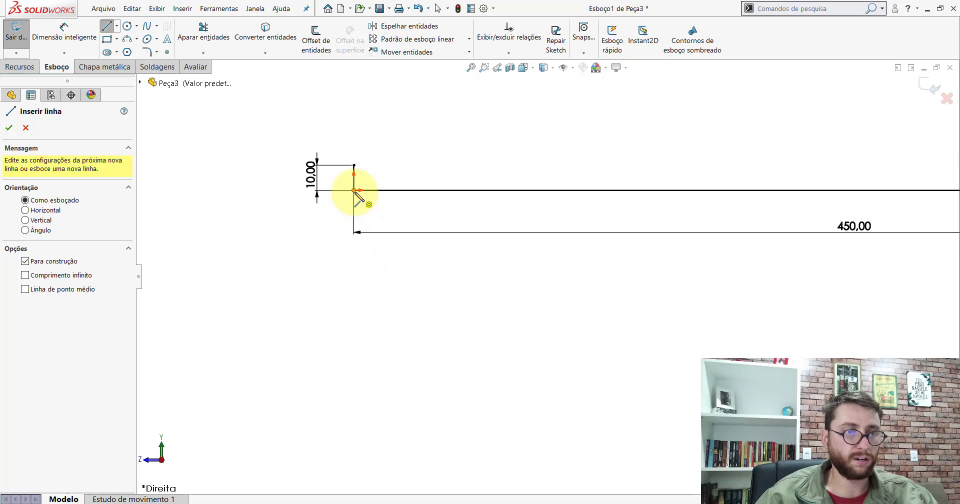
left_click(354, 190)
scroll(521, 331, "down", 5)
left_click(473, 398)
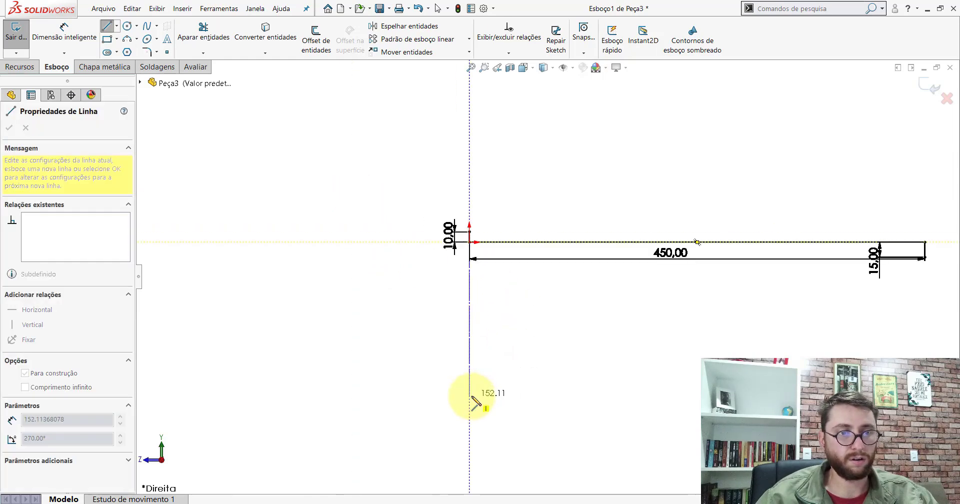
key("Escape")
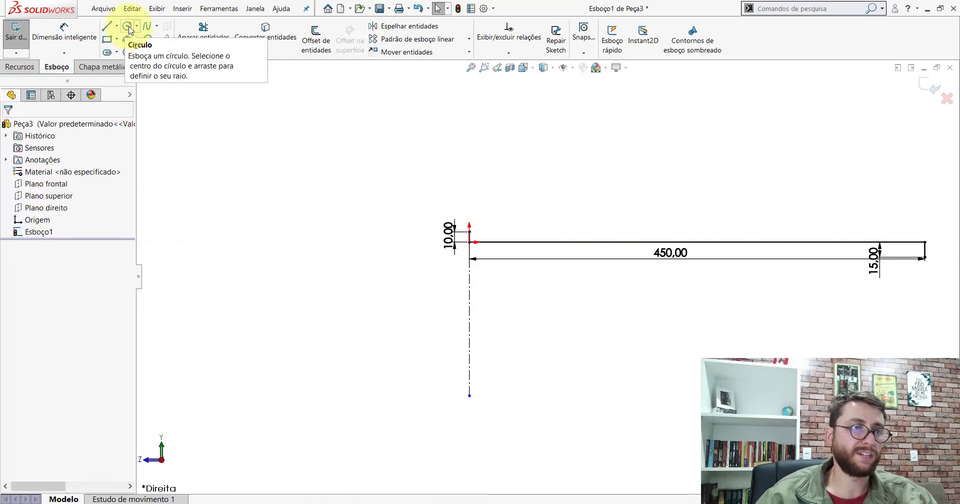
Step: Draw a circle centred on the centerline's lower end
left_click(128, 27)
scroll(540, 388, "up", 2)
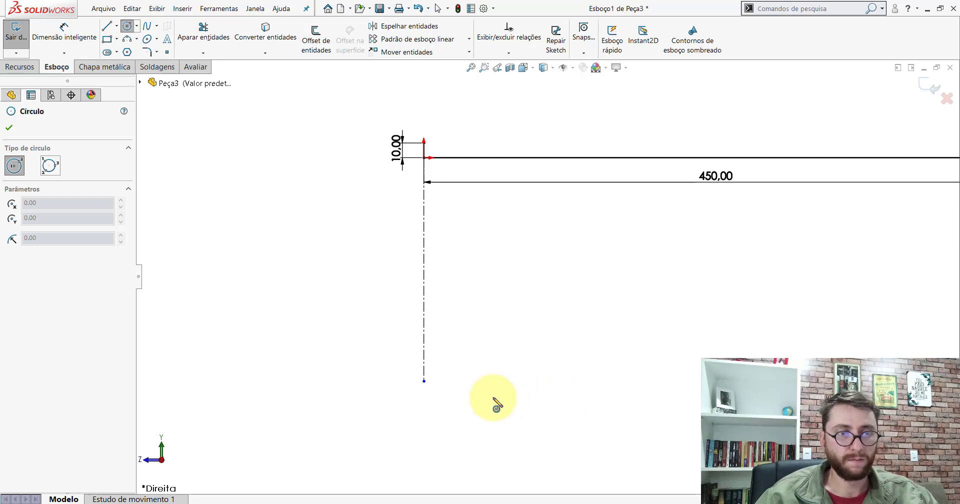
left_click(425, 381)
left_click(488, 339)
key("Escape")
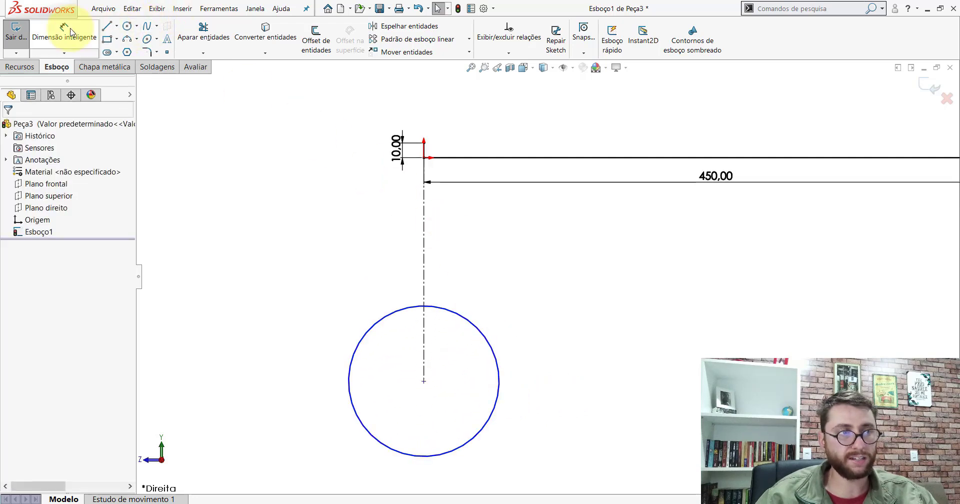
Step: Dimension the circle to Ø69 and the centerline length to 214,39
scroll(611, 353, "up", 2)
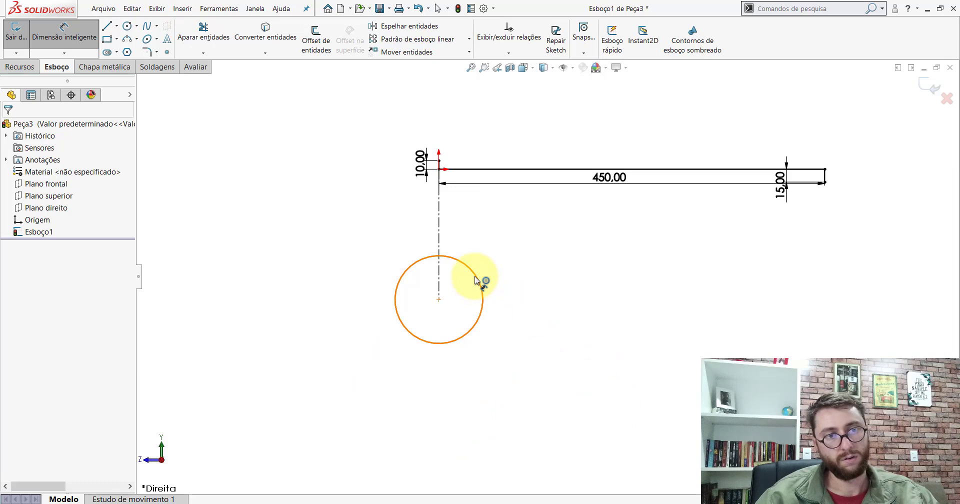
left_click(477, 280)
left_click(518, 300)
type("69")
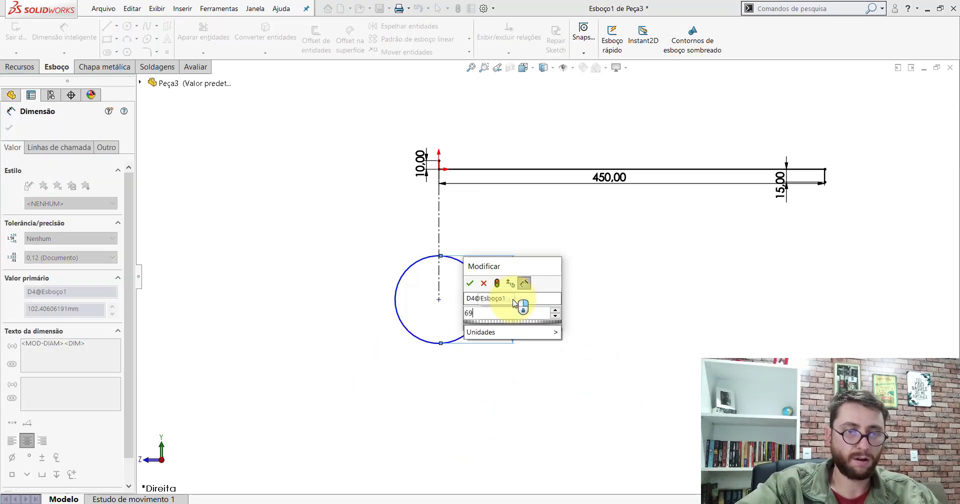
key("Return")
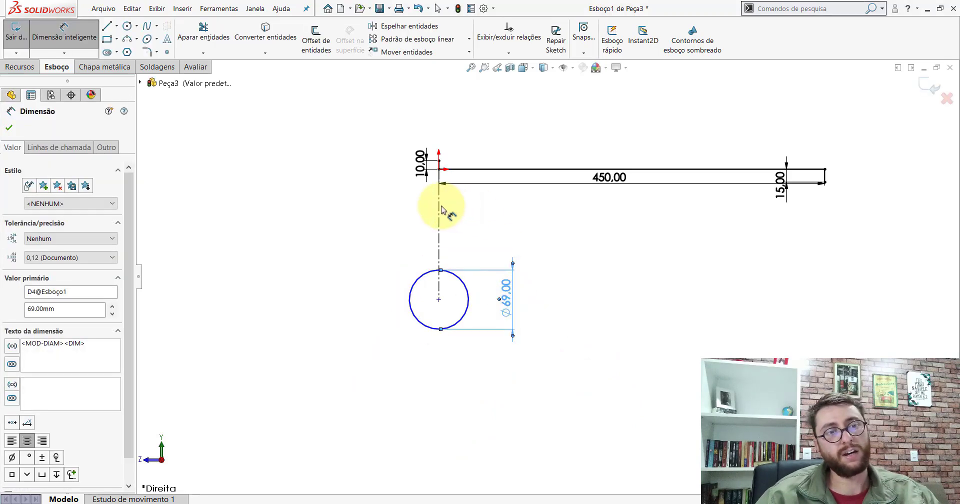
left_click(440, 209)
left_click(395, 231)
type("214,39")
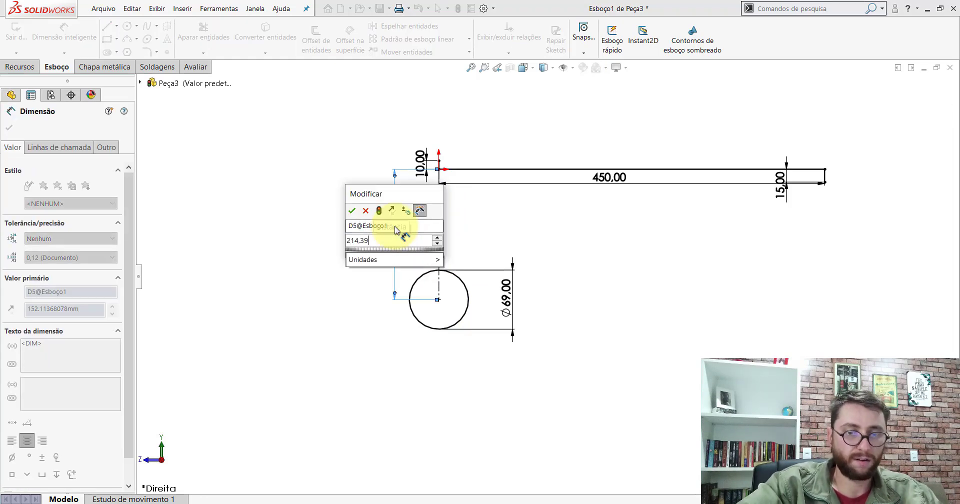
key("Return")
left_click(429, 310)
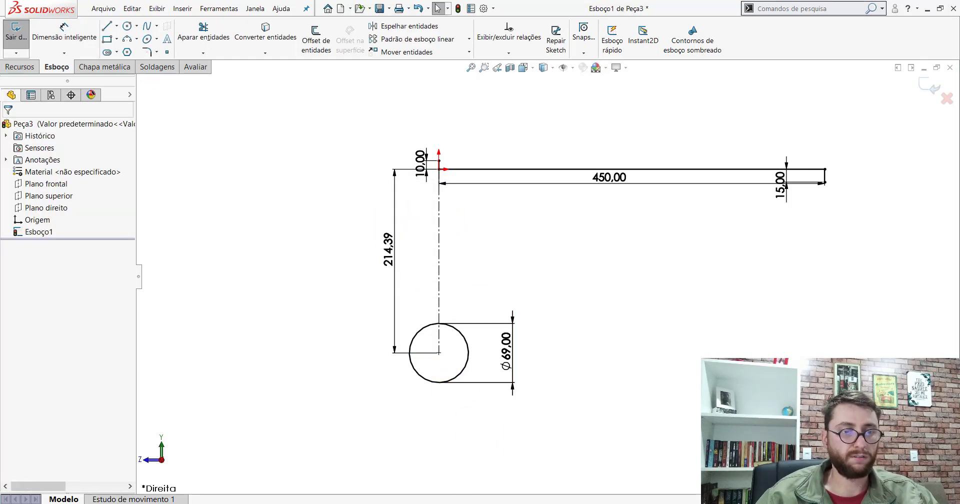
Step: On the reference bracket, measure from the top-edge corner to the large hole
left_click(446, 466)
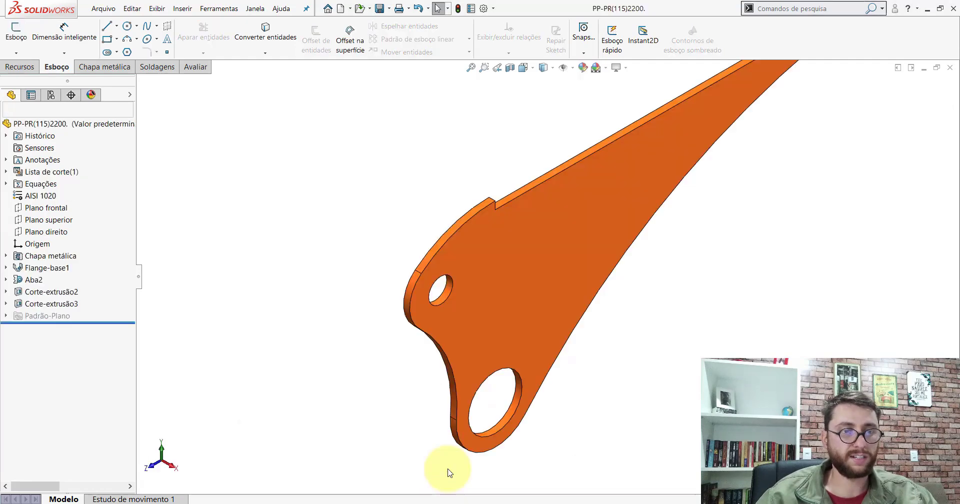
left_click(197, 69)
left_click(121, 38)
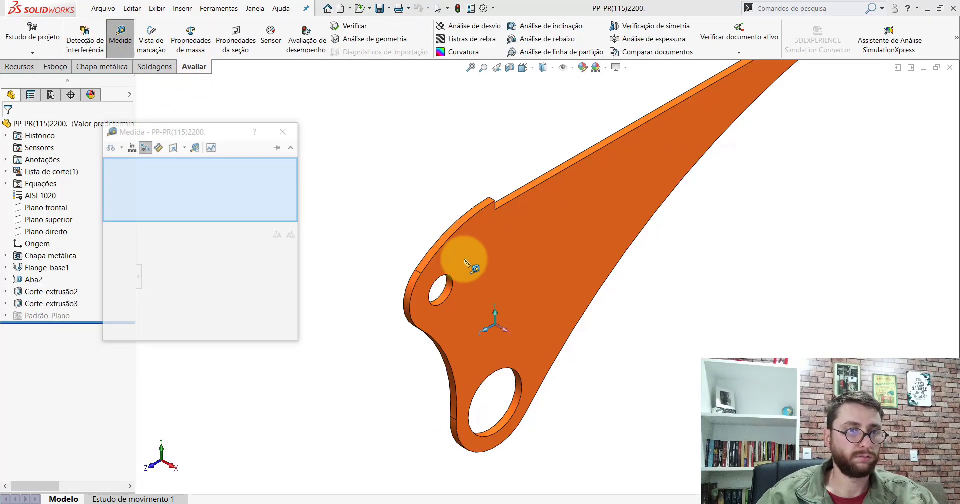
left_click(495, 210)
left_click(517, 378)
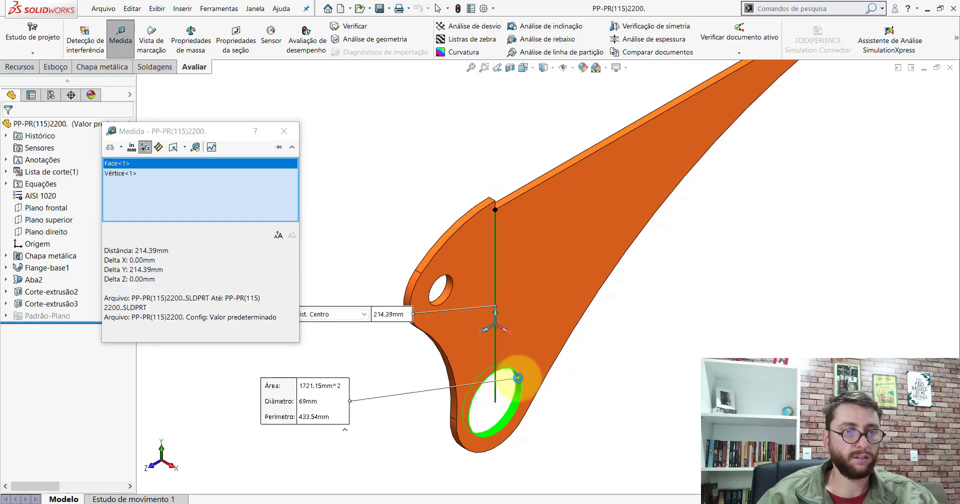
left_click(648, 336)
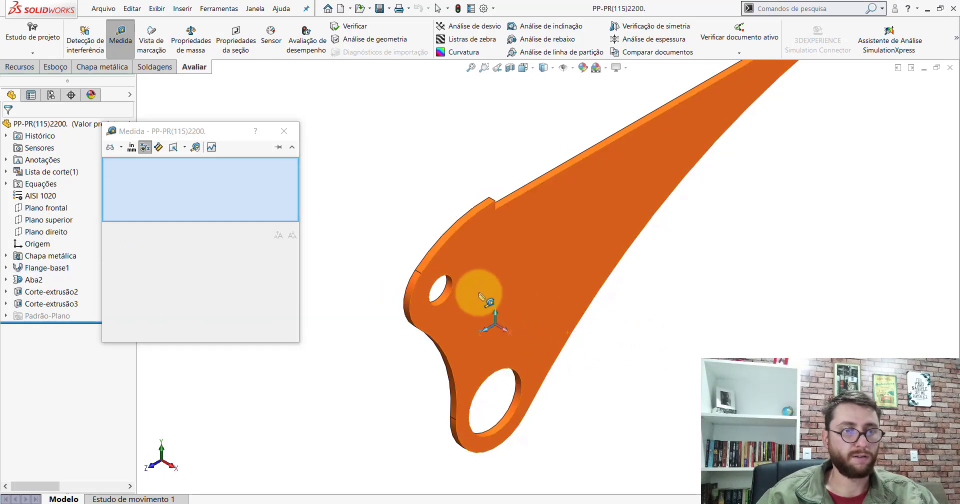
Step: Measure the small hole: Ø31 mm, 54.60 and 69.86 mm from the corner, then return to Peça3
left_click(450, 288)
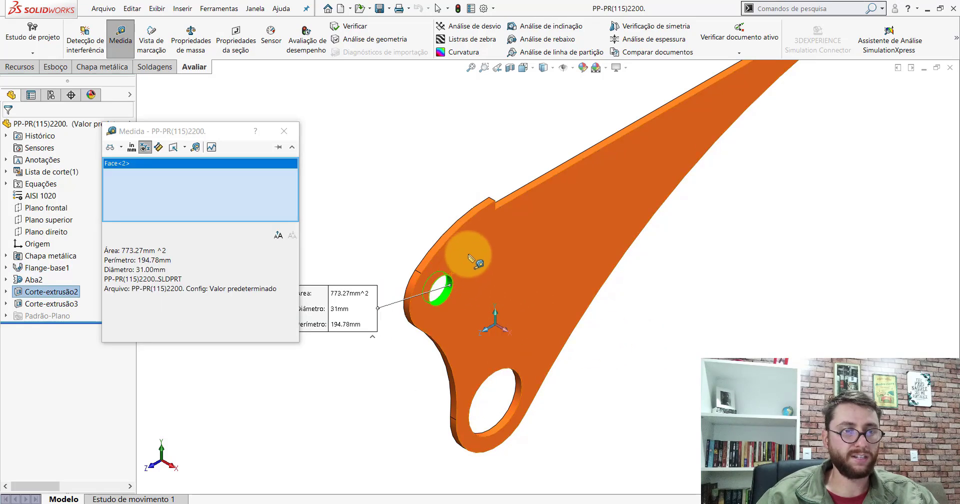
left_click(495, 209)
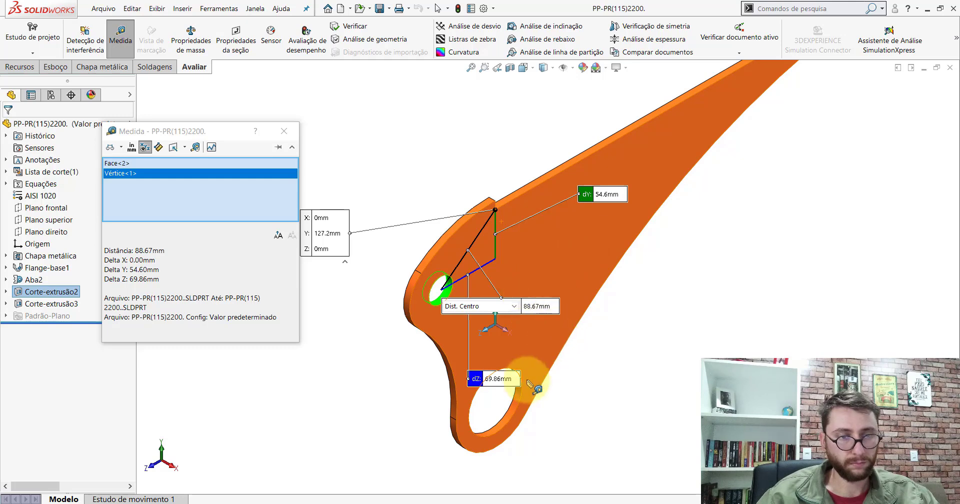
left_click_drag(503, 380, 538, 337)
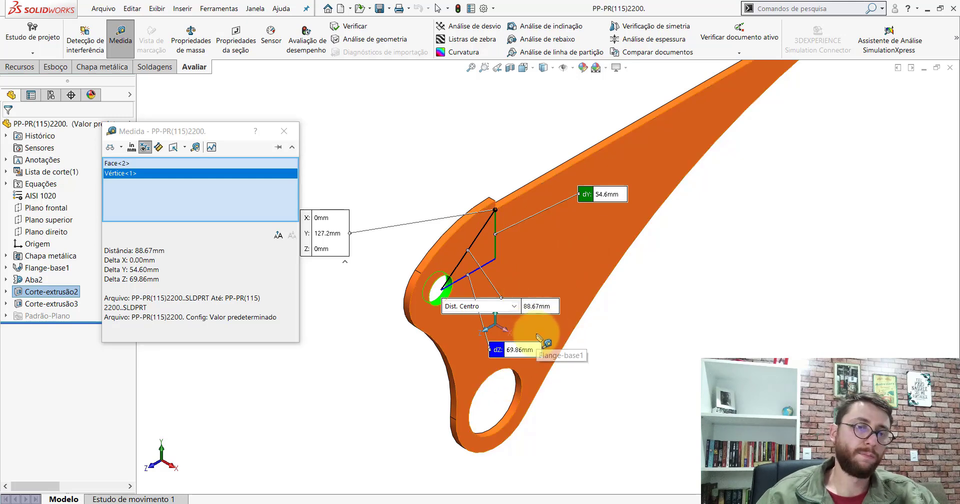
key("Escape")
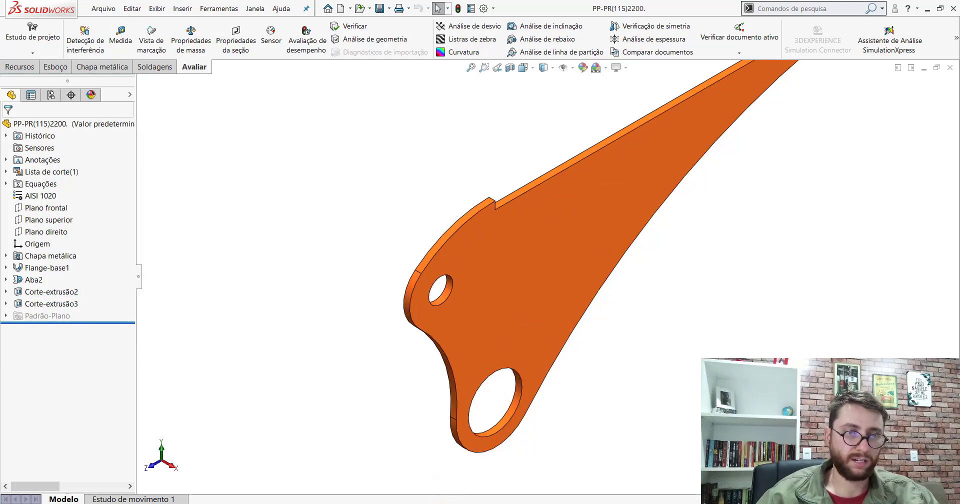
left_click(548, 437)
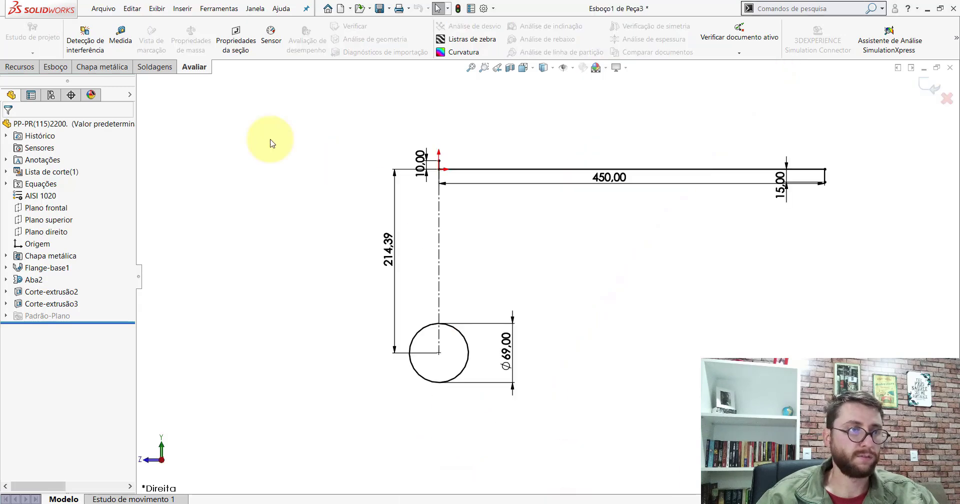
Step: Draw a horizontal construction line left from the origin with a vertical one dropping from its end
left_click(56, 67)
left_click(117, 26)
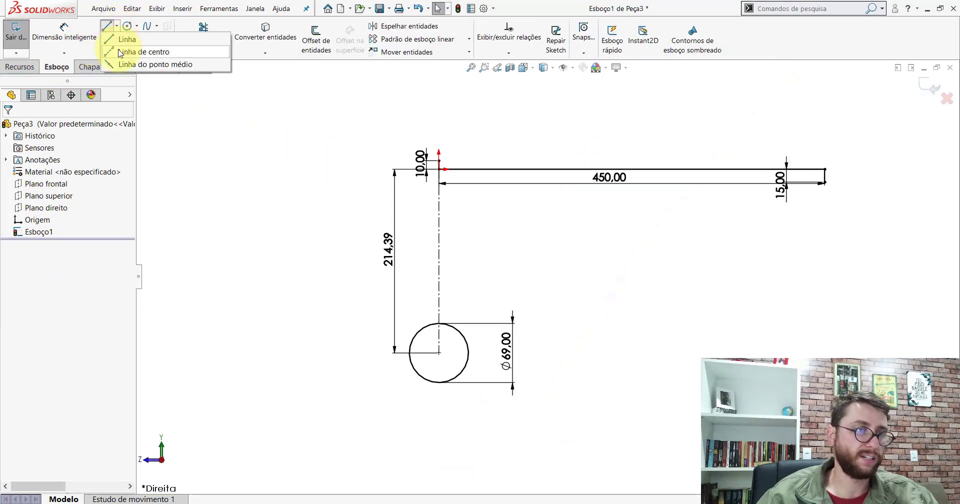
left_click(120, 52)
scroll(450, 180, "down", 2)
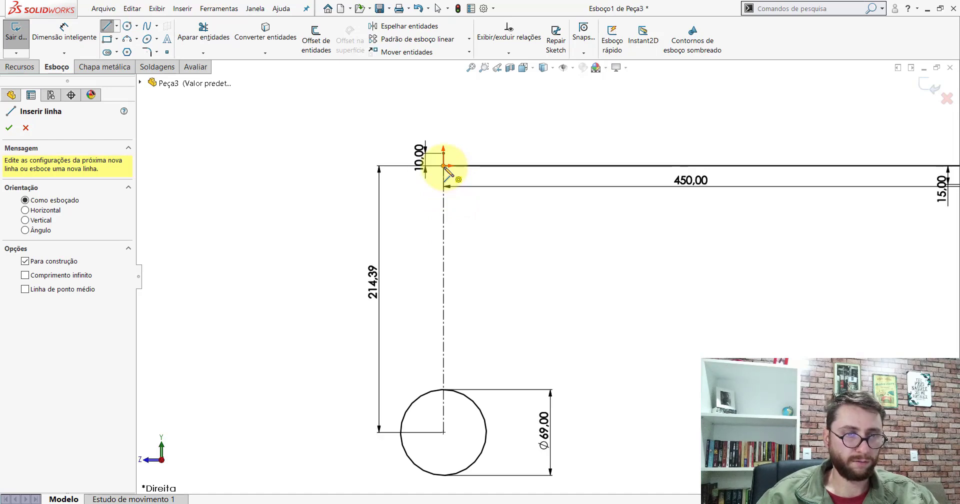
left_click(443, 166)
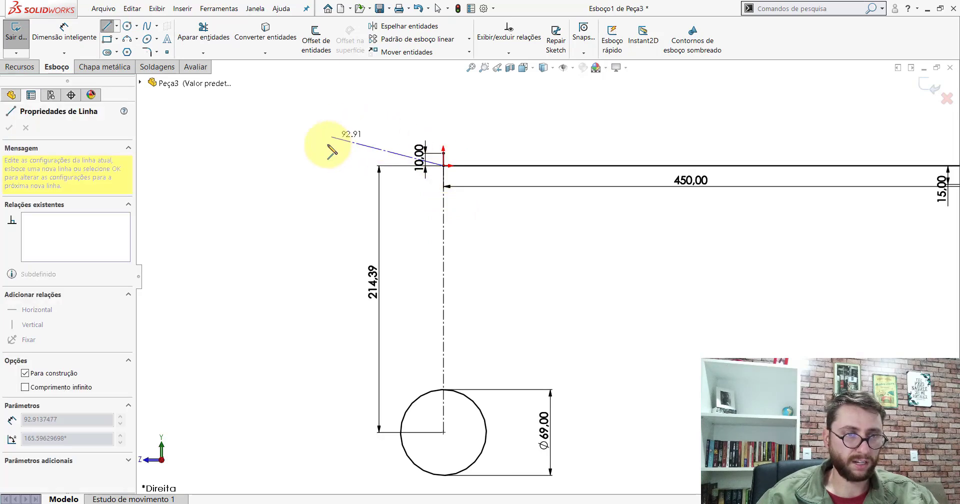
left_click(348, 165)
left_click(348, 244)
key("Escape")
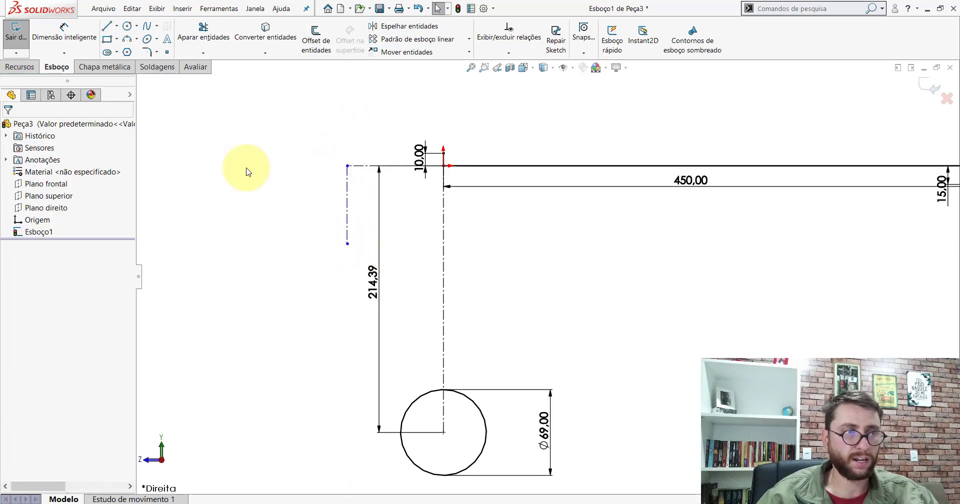
Step: Dimension the horizontal construction line to 54,6 and move the 214.39 dimension beside the centreline
left_click(74, 49)
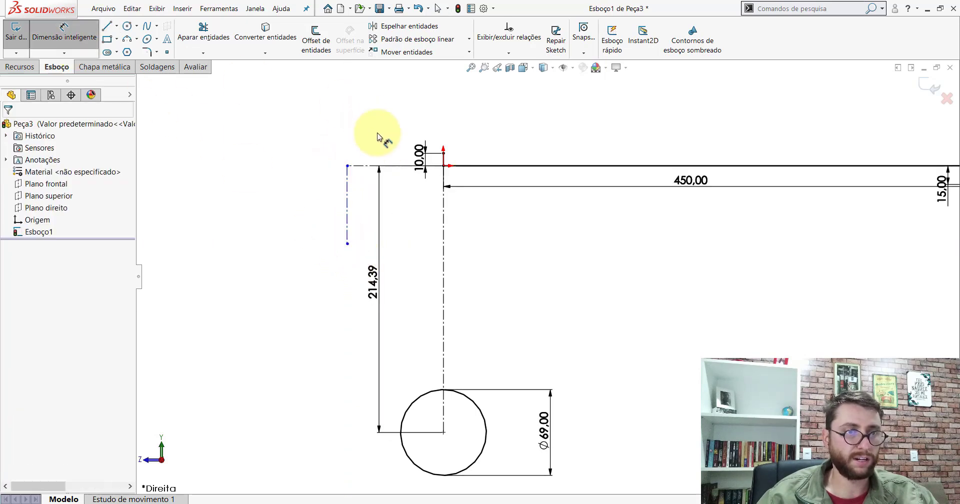
left_click(399, 169)
left_click(397, 113)
type("54,")
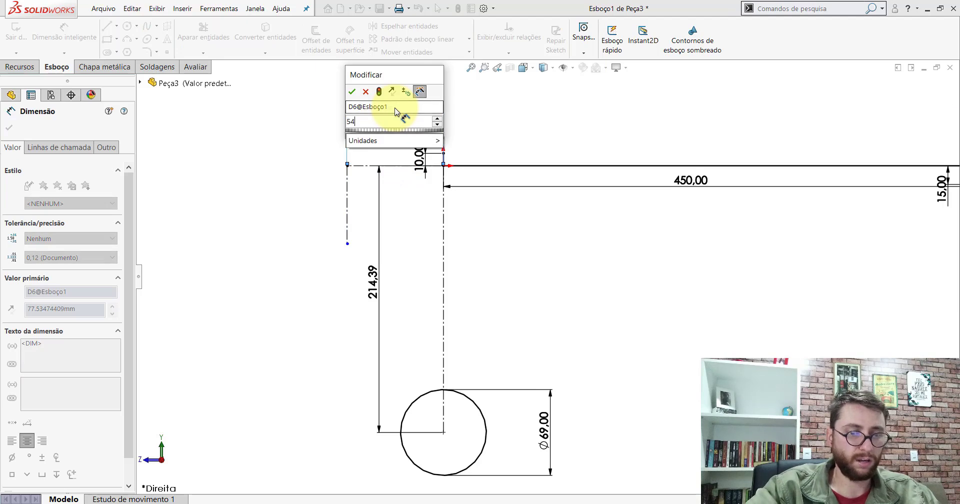
type("6")
key("Return")
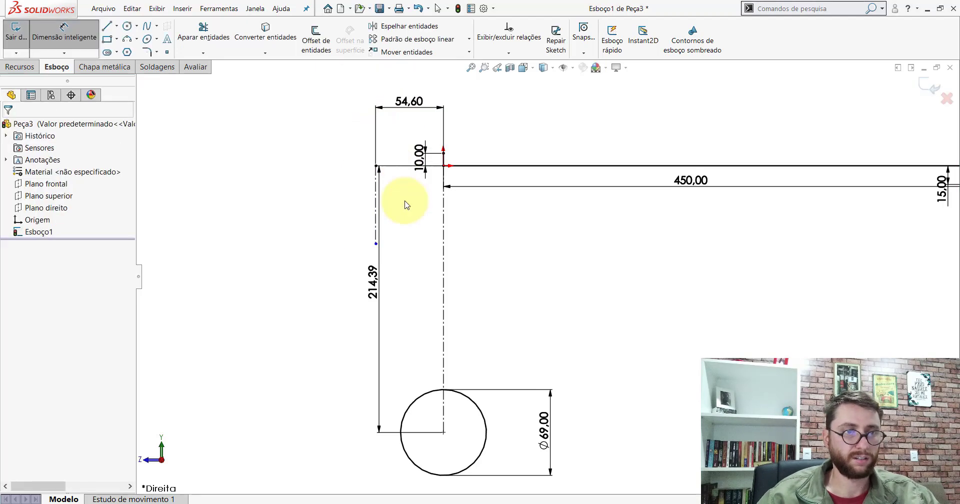
left_click_drag(381, 286, 418, 286)
left_click(440, 492)
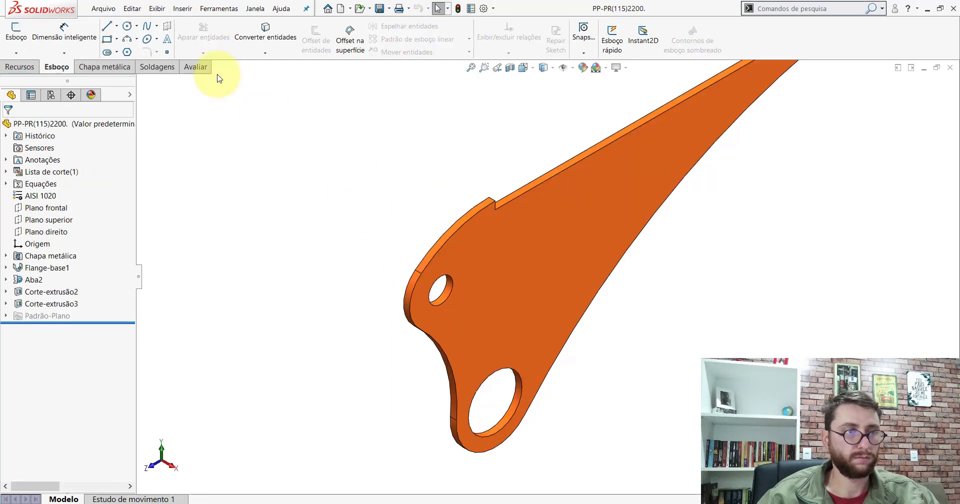
Step: Measure the notch corner to the small hole, reading 54.60 and 69.86 mm offsets
left_click(194, 66)
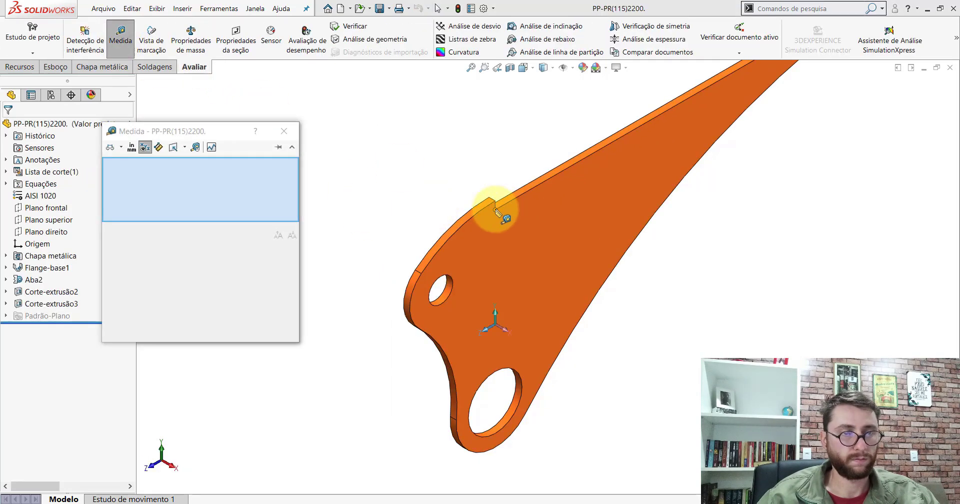
left_click(496, 209)
left_click(440, 287)
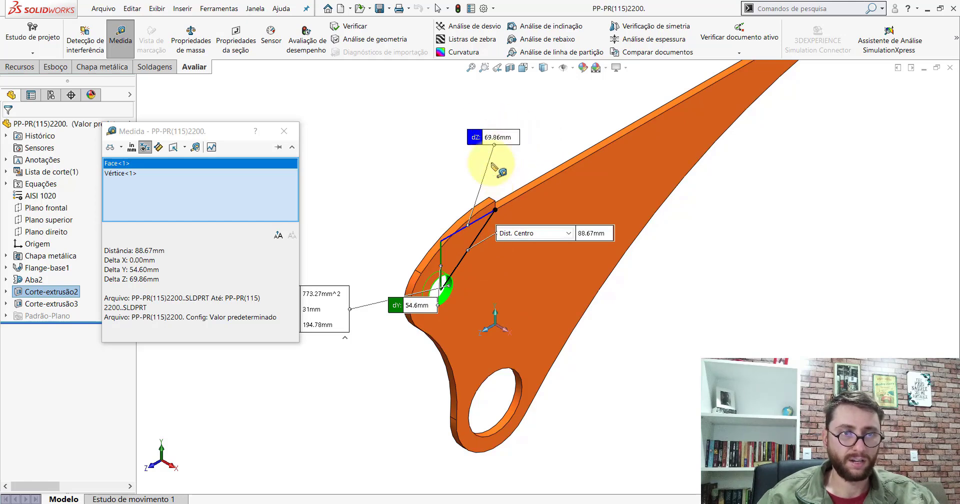
key("Escape")
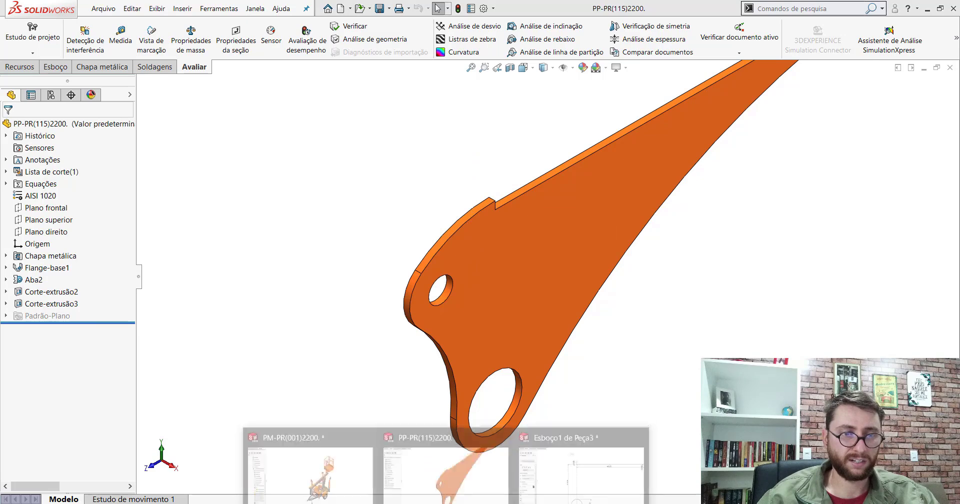
Step: Change the horizontal construction line's dimension from 54,60 to 69,86
key("ctrl+Tab")
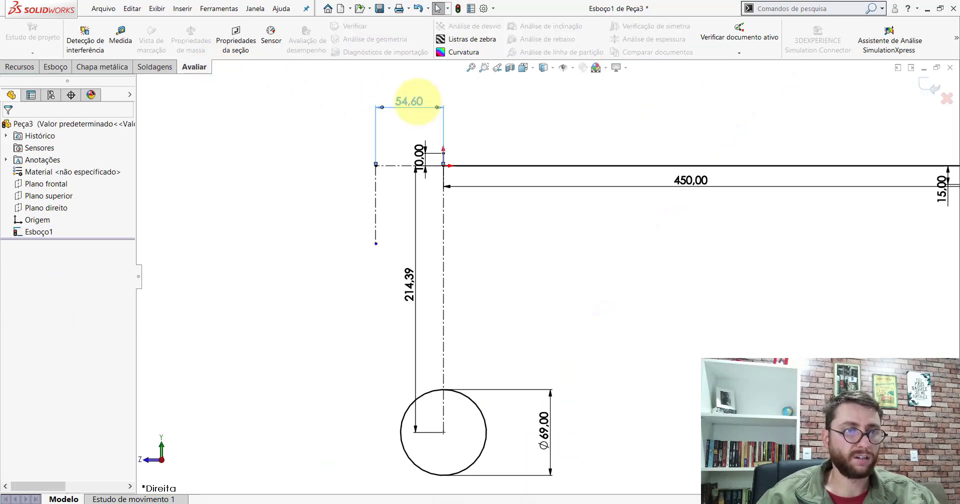
double_click(410, 101)
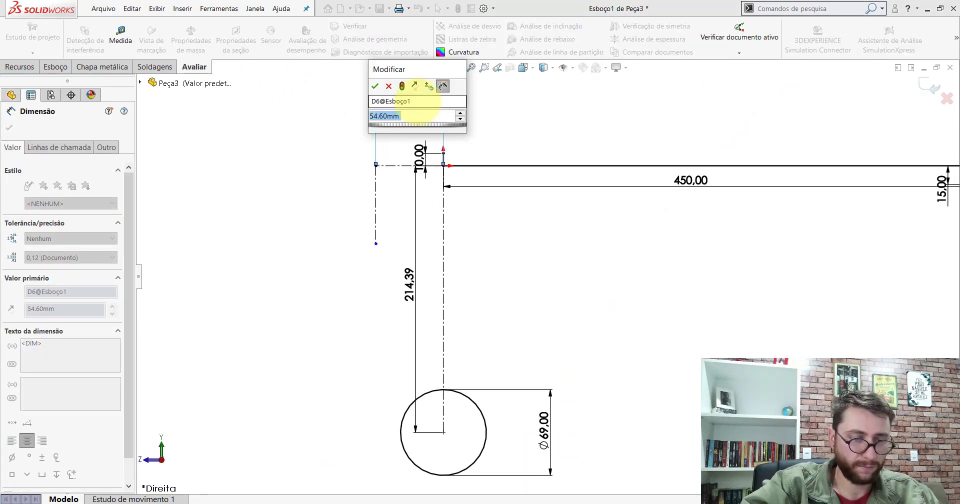
type("69,8")
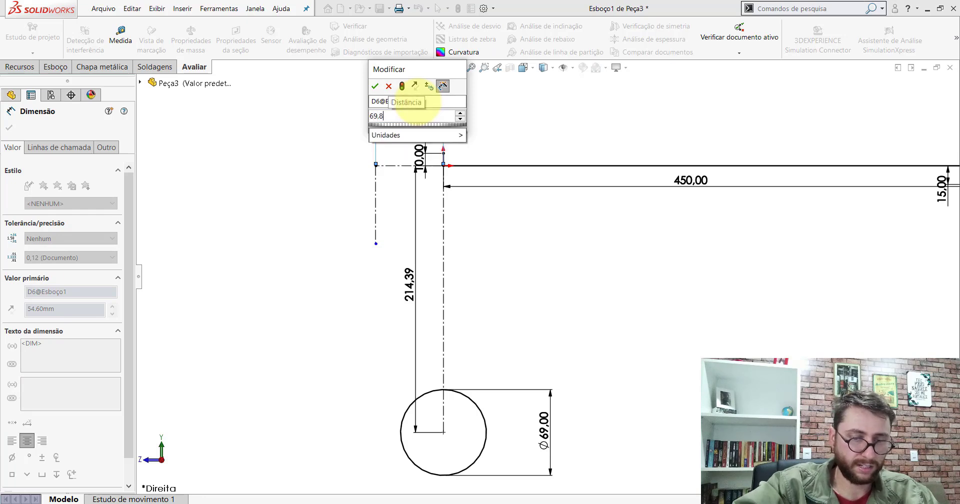
type("6")
key("Return")
left_click(546, 264)
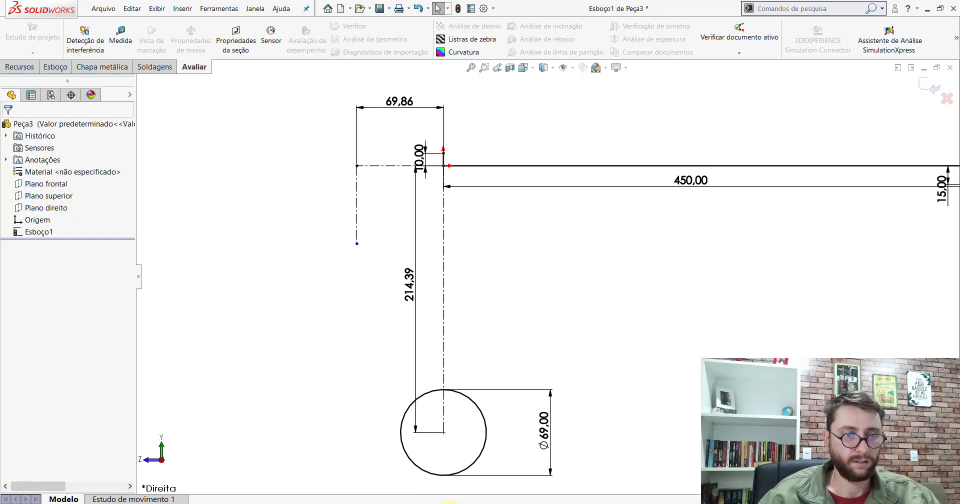
Step: Re-measure the small hole to notch corner offsets on the bracket, then return to Peça3
key("ctrl+Tab")
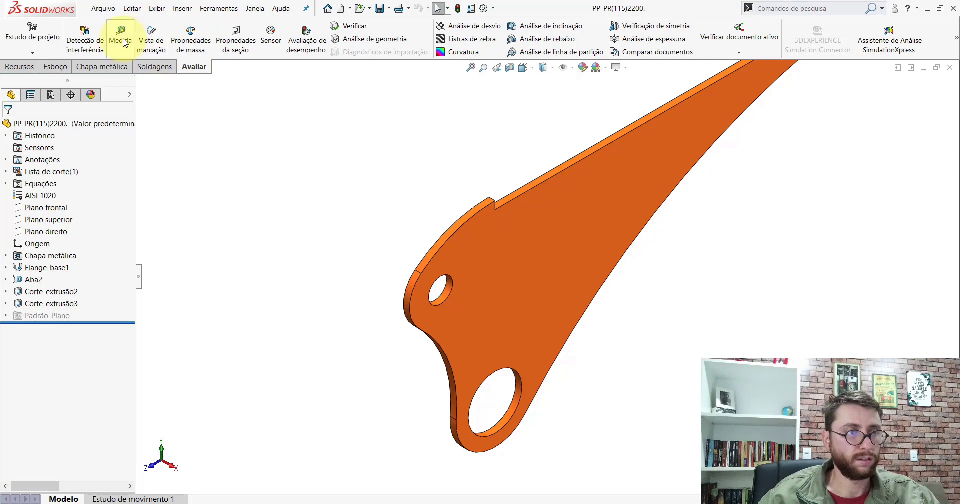
left_click(123, 42)
left_click(448, 284)
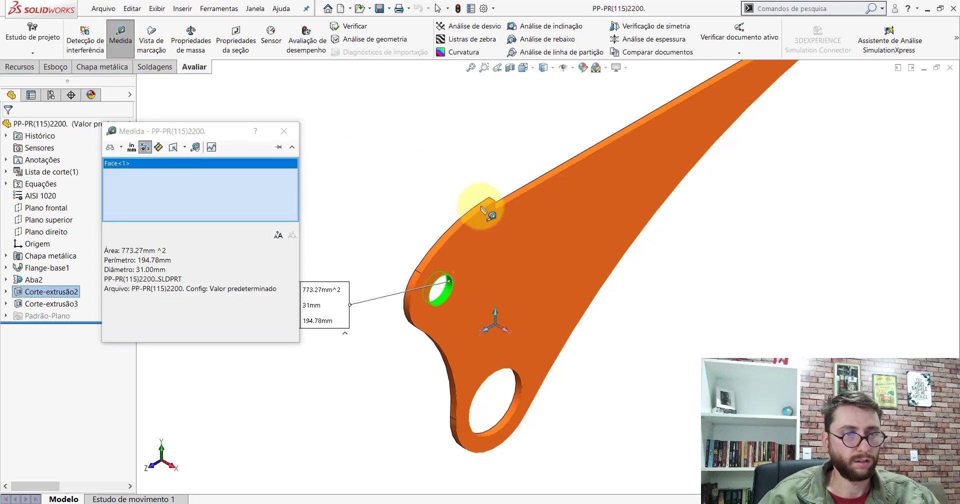
left_click(495, 210)
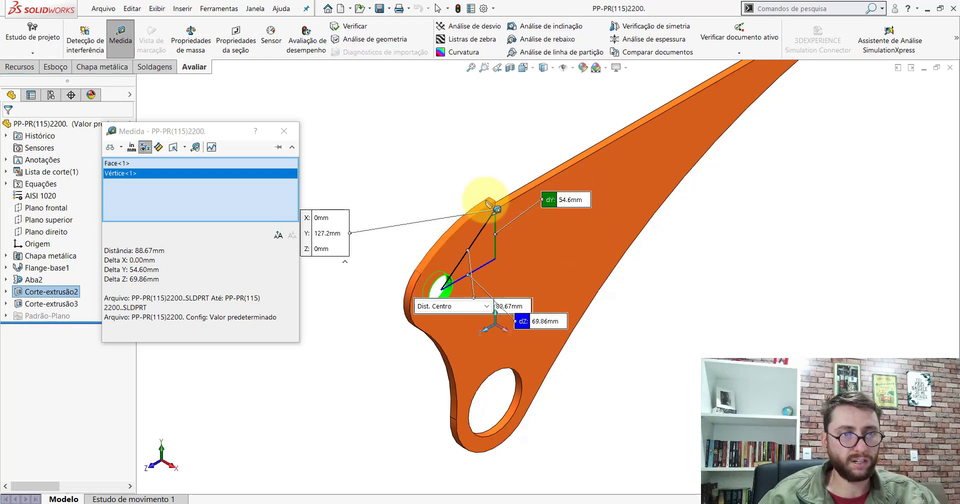
key("Escape")
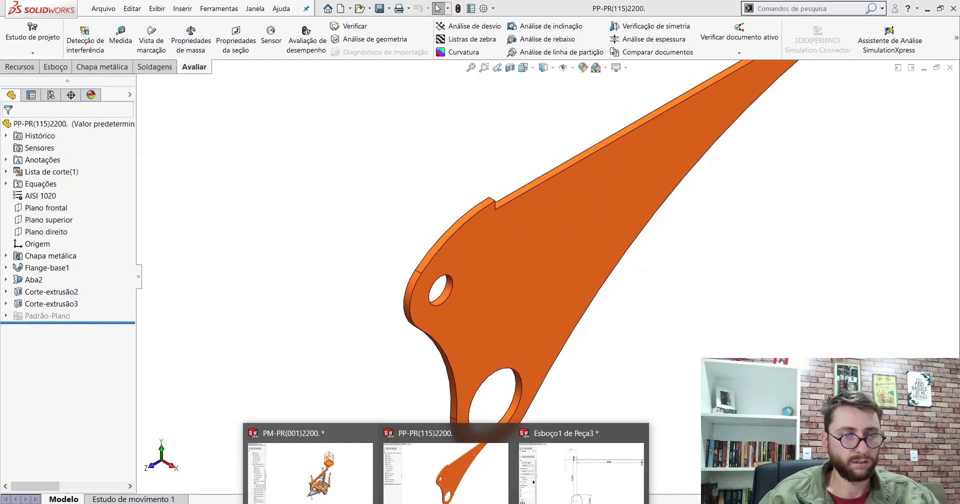
left_click(535, 501)
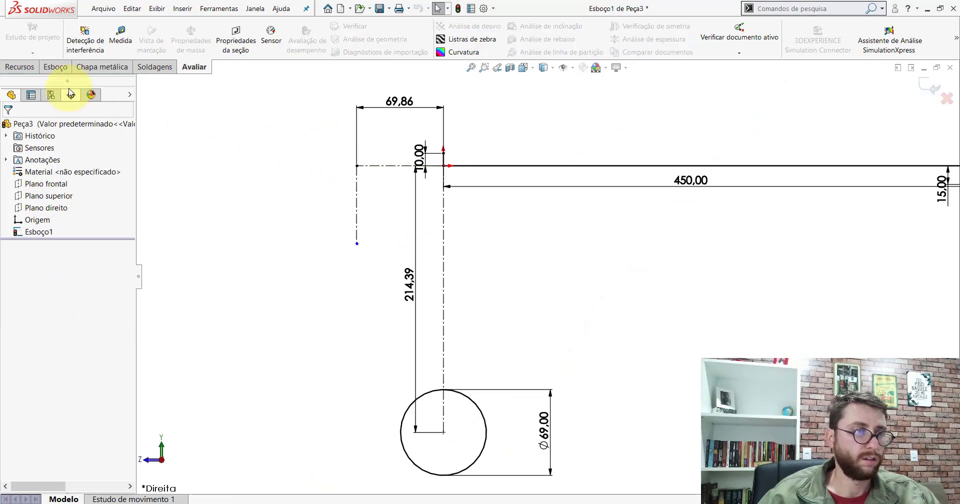
Step: Dimension the vertical construction line to 54,6
left_click(61, 68)
left_click(64, 30)
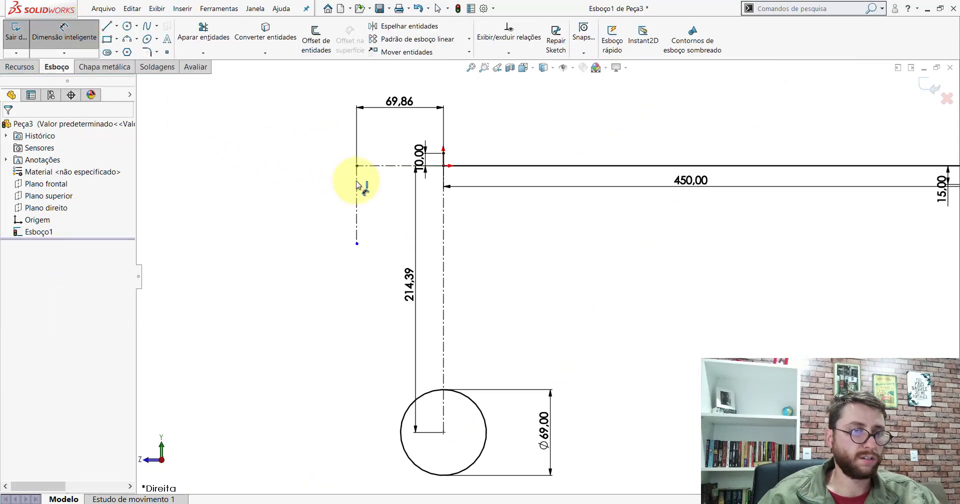
left_click(357, 187)
left_click(298, 188)
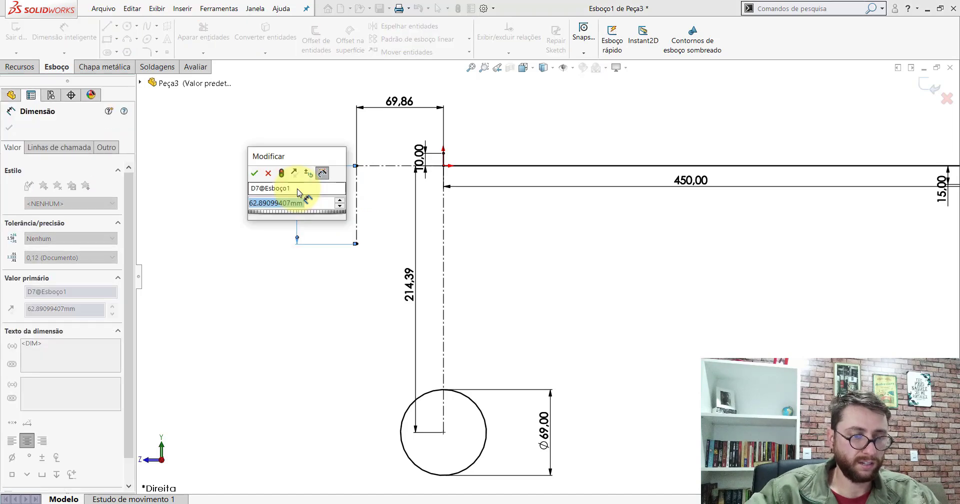
type("54,")
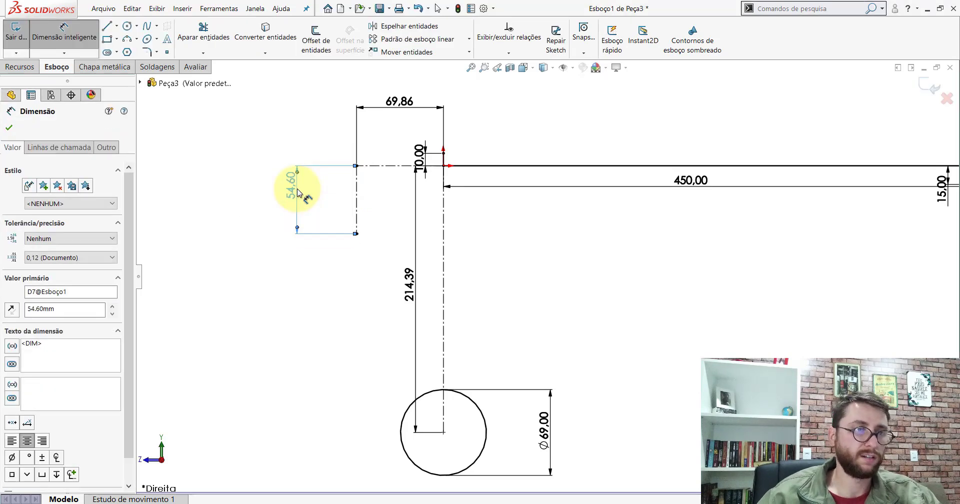
Step: Draw a small circle centred at the lower end of the vertical construction line
left_click(125, 27)
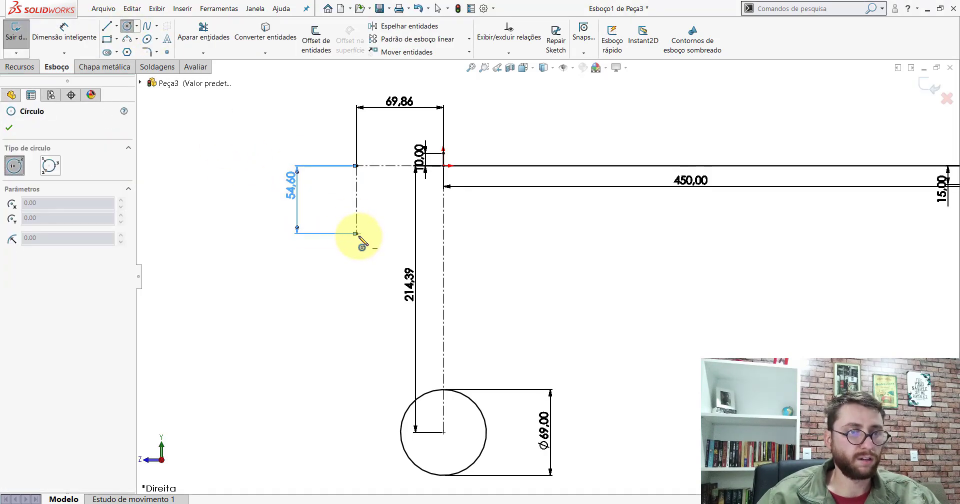
left_click(357, 234)
left_click(382, 214)
key("Escape")
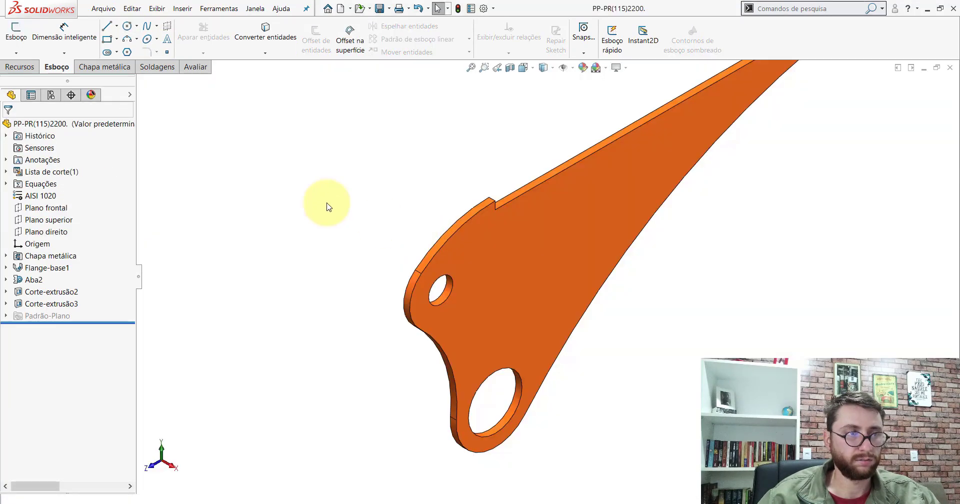
Step: Measure the small hole's diameter on the reference bracket
left_click(194, 67)
left_click(121, 35)
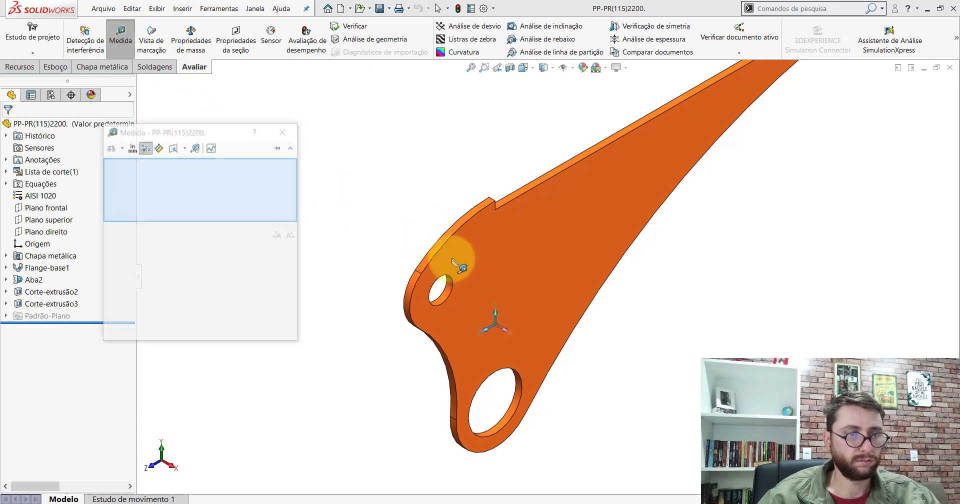
left_click(450, 284)
scroll(431, 310, "up", 3)
scroll(418, 331, "up", 3)
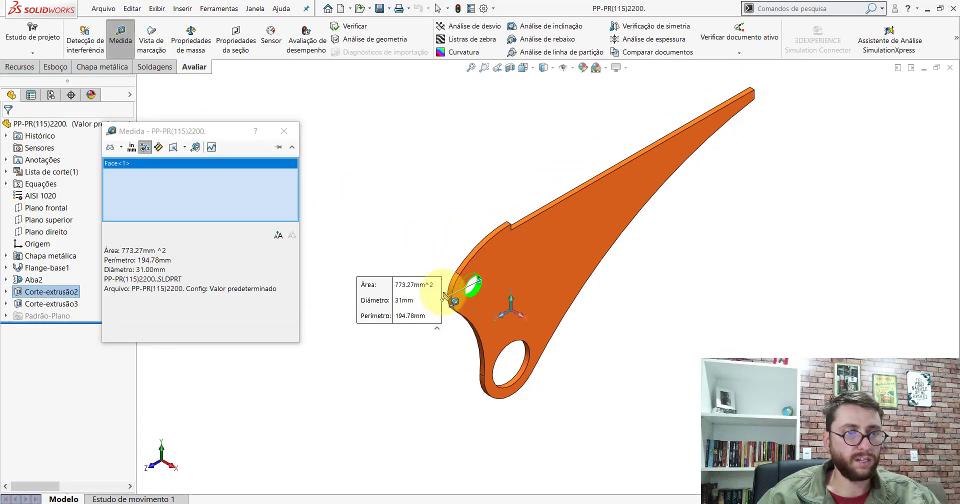
Step: Back in Peça3, dimension the small circle Ø31 with its label on the right
left_click(547, 482)
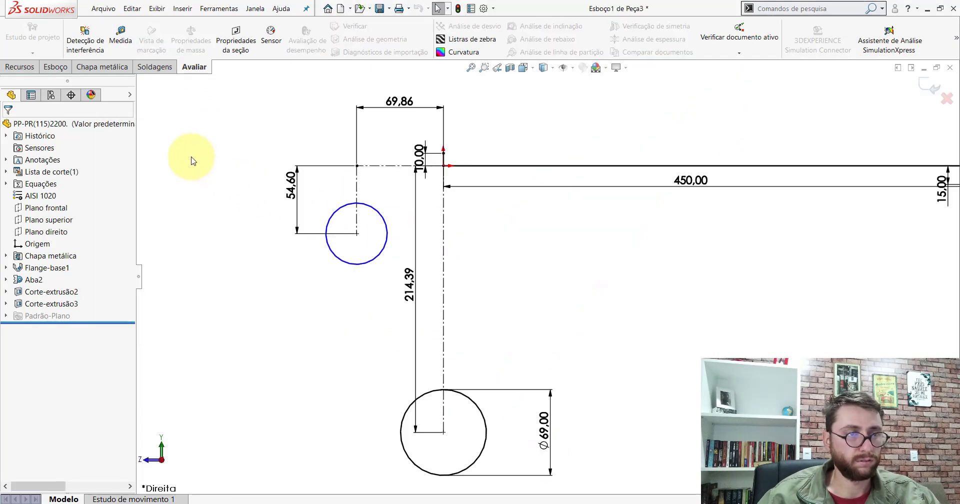
left_click(58, 69)
left_click(64, 31)
left_click(381, 215)
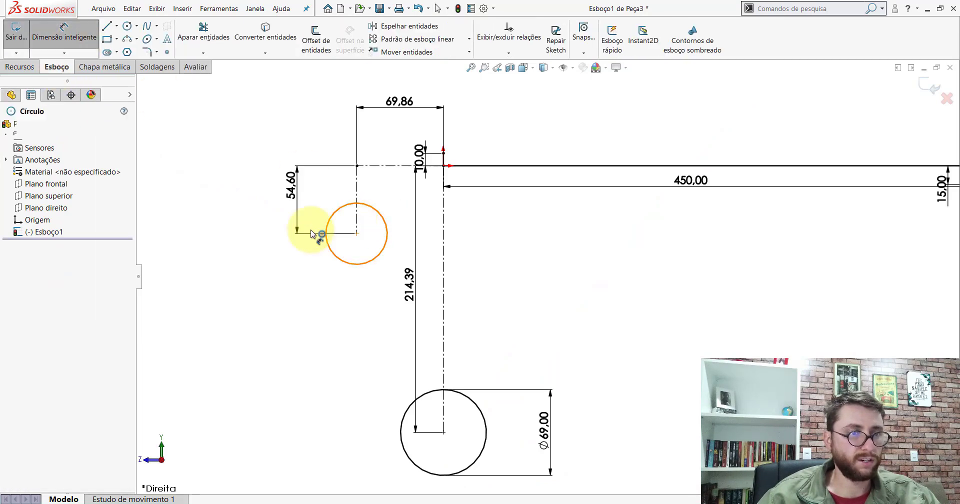
left_click(244, 249)
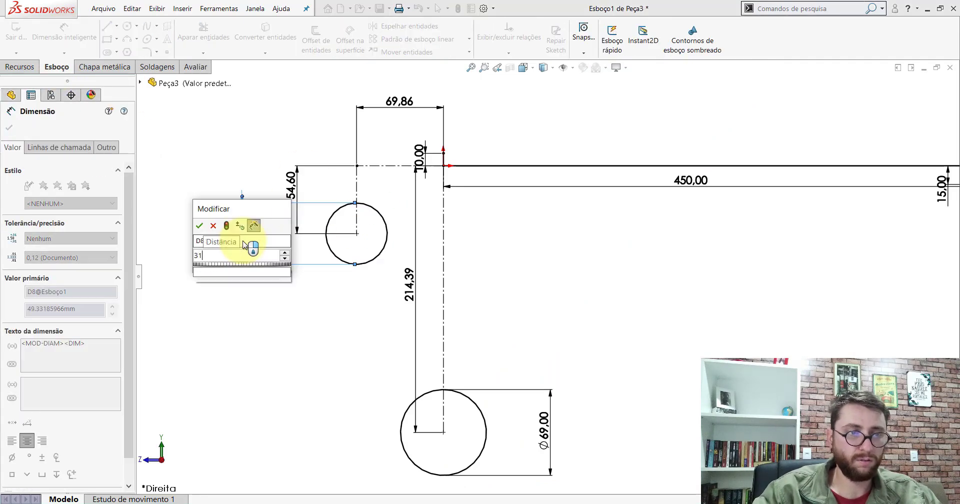
type("31")
key("Return")
key("Escape")
left_click_drag(245, 240, 392, 237)
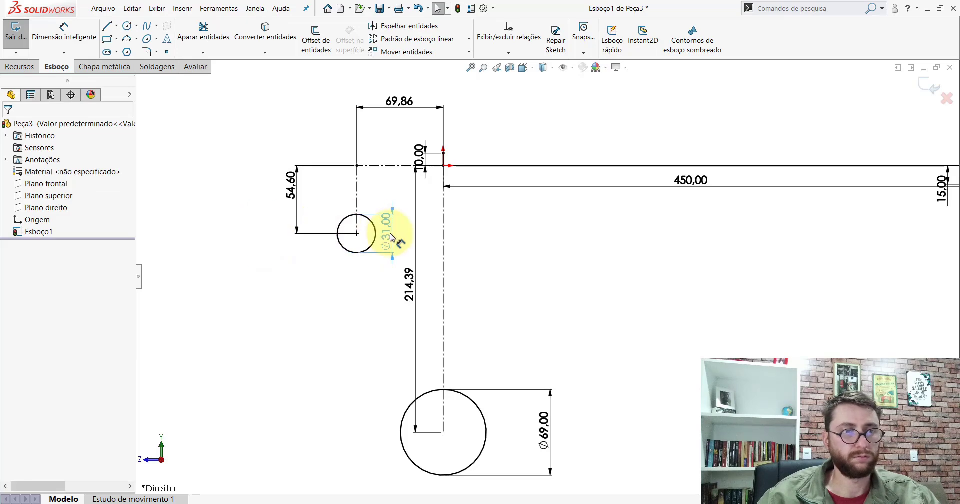
left_click(449, 486)
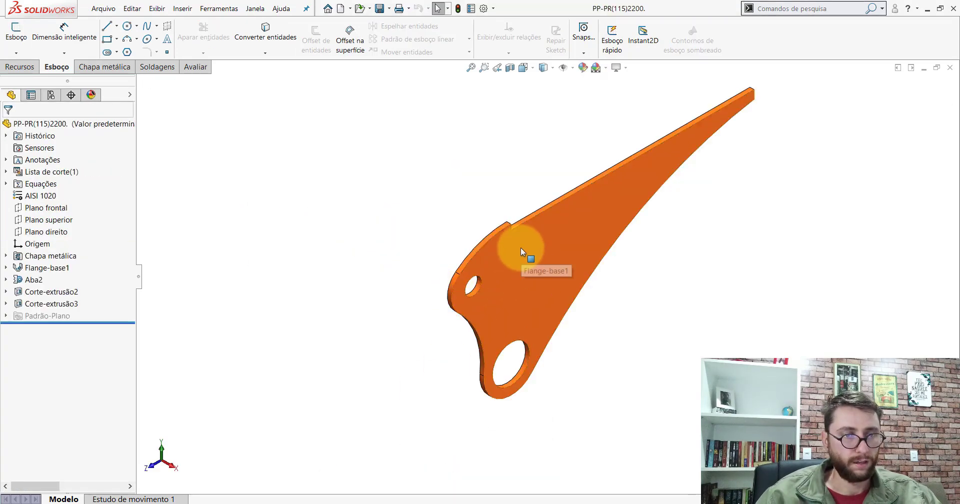
Step: Measure the reference bracket's bottom rounded end, reading R50
mouse_move(509, 296)
middle_mouse_down()
mouse_move(476, 203)
mouse_move(457, 215)
mouse_move(472, 240)
middle_mouse_up()
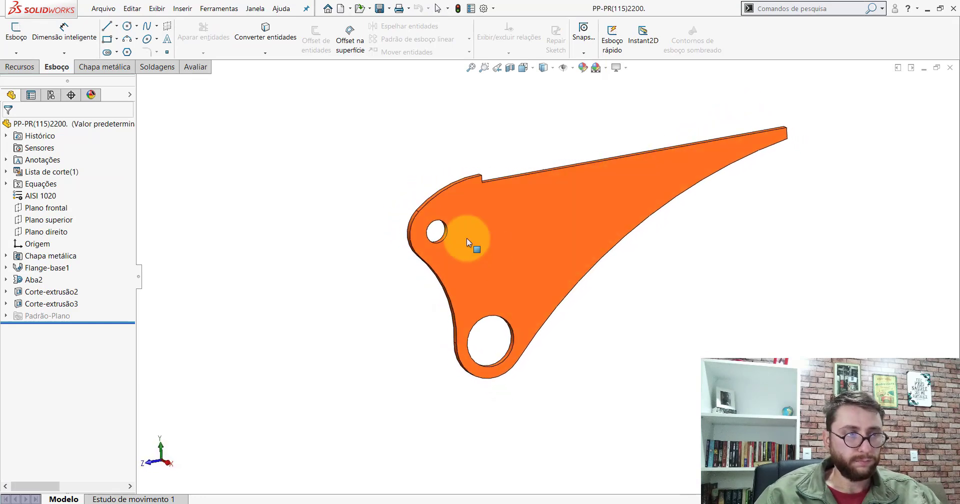
left_click(183, 65)
left_click(126, 38)
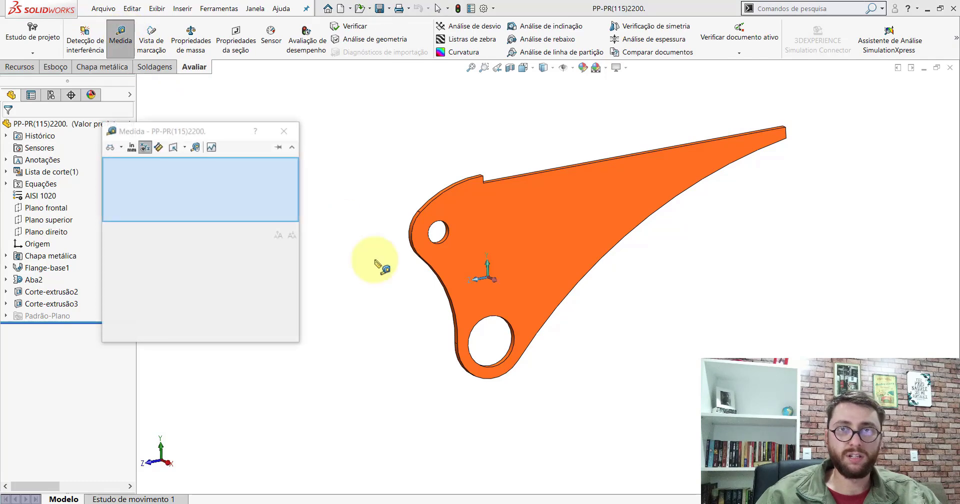
scroll(488, 407, "down", 2)
scroll(450, 295, "down", 3)
scroll(492, 359, "down", 2)
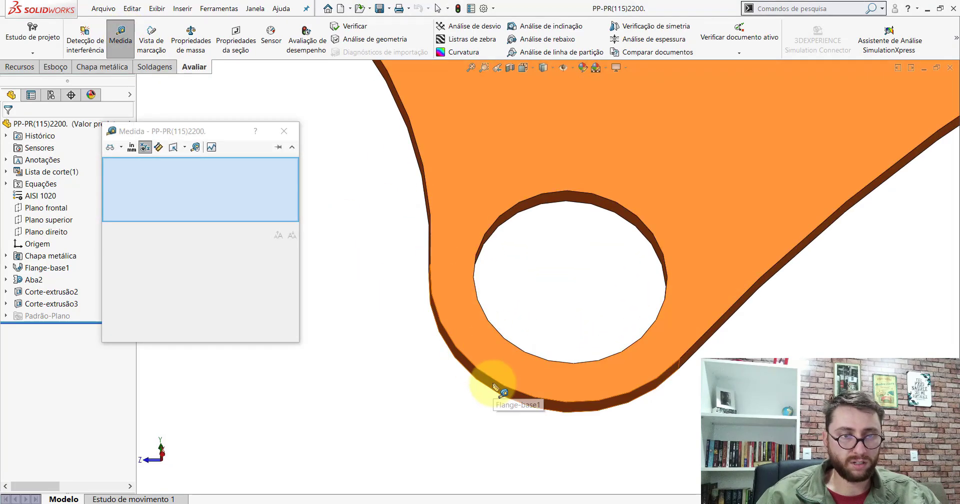
left_click(495, 384)
scroll(575, 370, "up", 3)
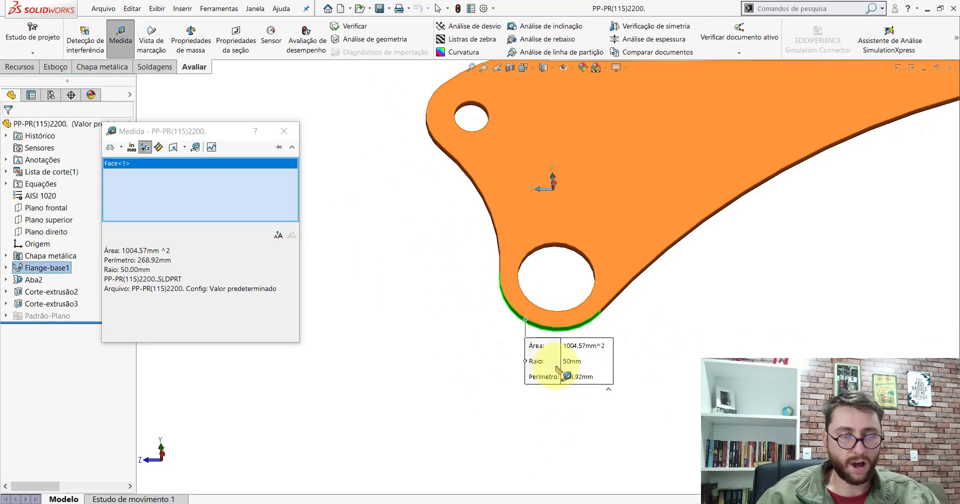
key("Escape")
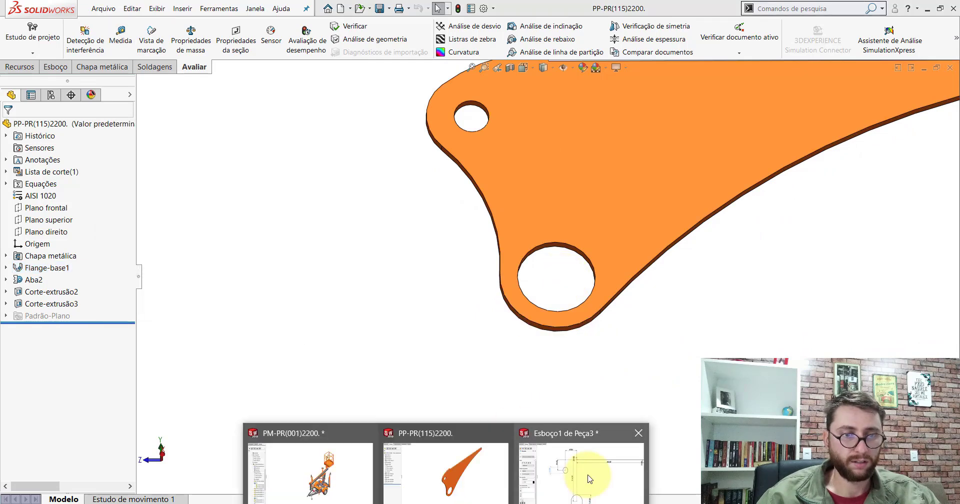
Step: In the Esboço1 sketch, draw a circle concentric with the Ø69 circle
left_click(577, 473)
left_click(49, 72)
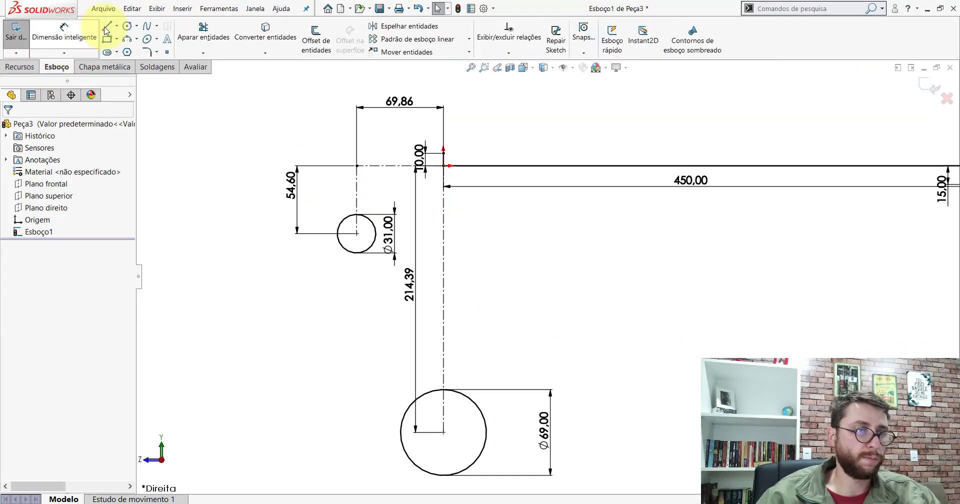
left_click(128, 30)
scroll(562, 332, "up", 2)
scroll(439, 384, "down", 2)
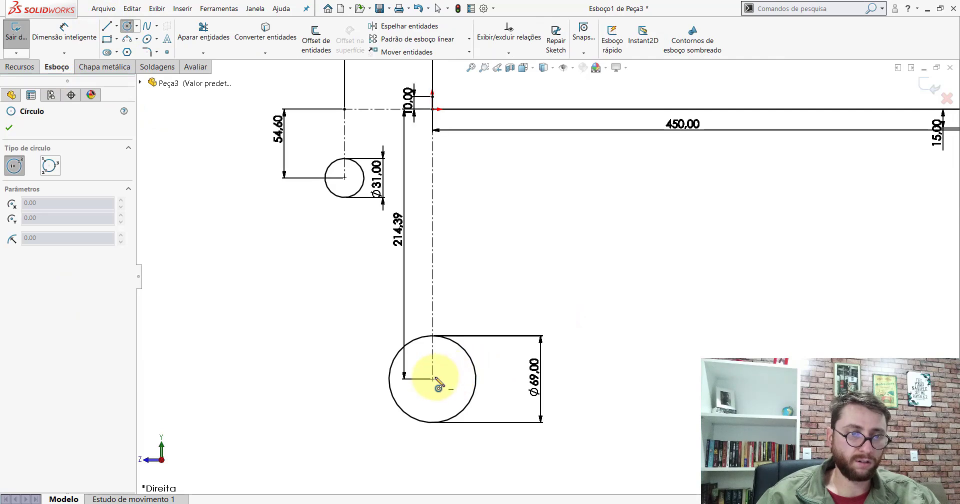
left_click(433, 381)
left_click(496, 301)
key("Escape")
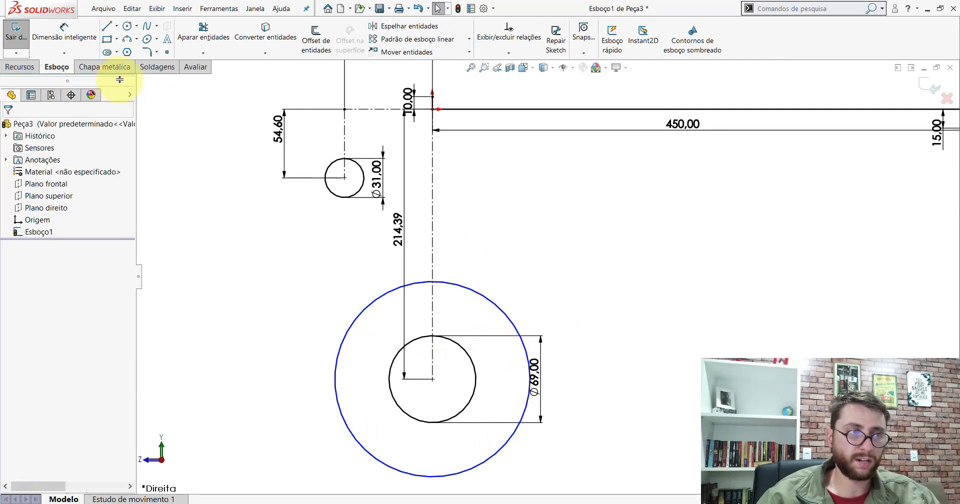
Step: Dimension the new concentric circle Ø100 and bring the reference bracket forward
scroll(622, 387, "up", 2)
scroll(511, 378, "up", 2)
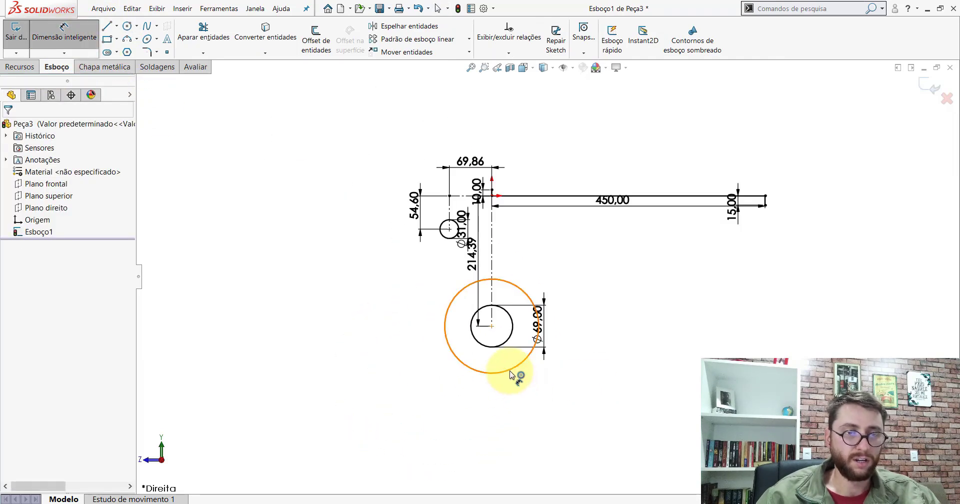
left_click(511, 371)
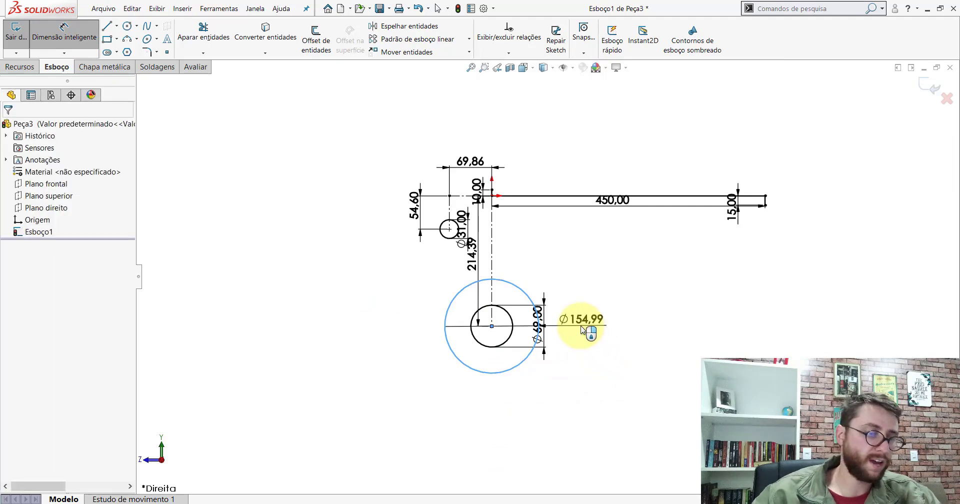
left_click(582, 328)
type("100")
key("Return")
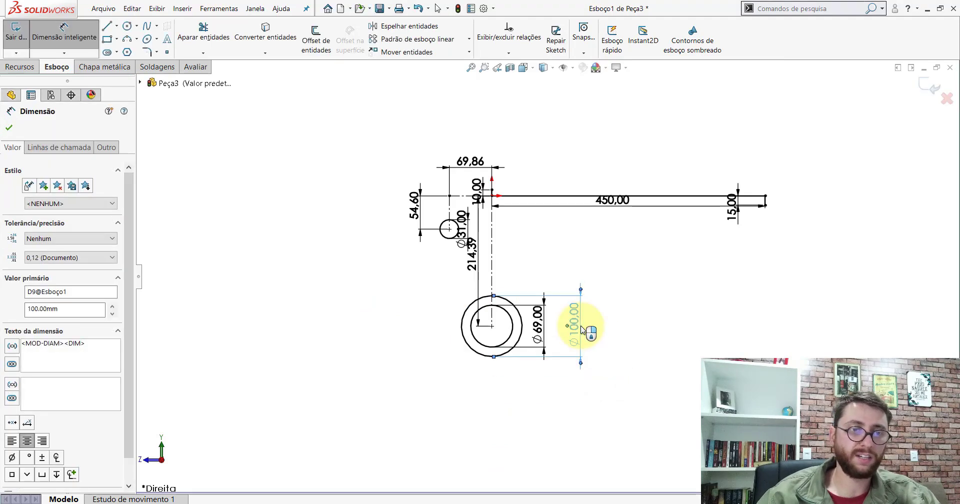
key("Escape")
left_click(420, 453)
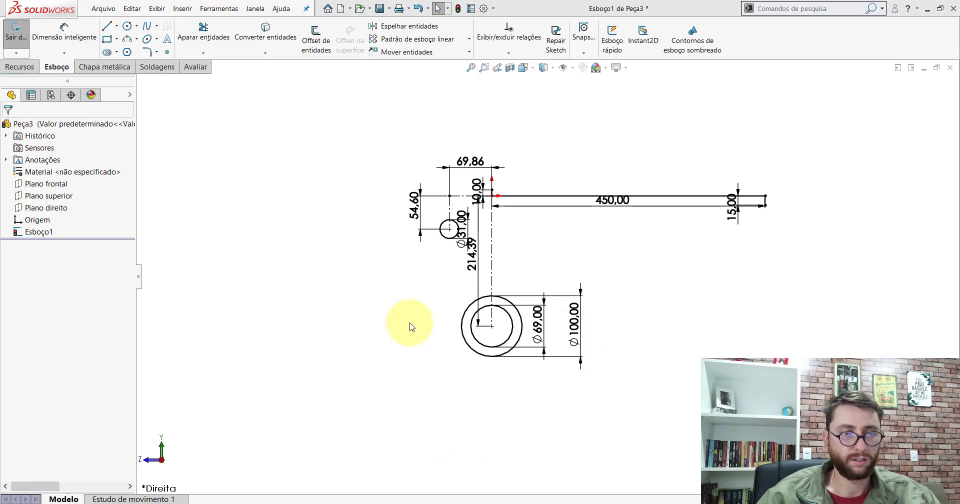
Step: Measure the reference bracket's upper-left rounded face
scroll(554, 208, "down", 2)
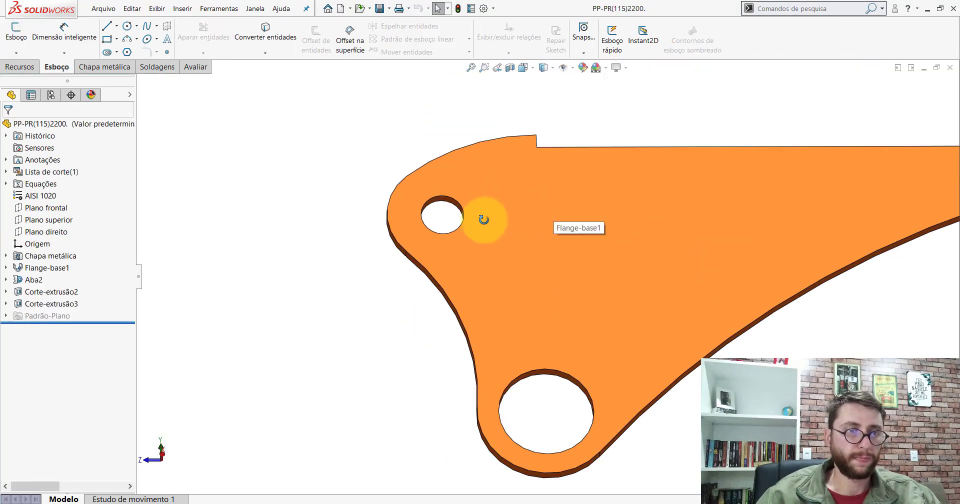
scroll(550, 220, "down", 2)
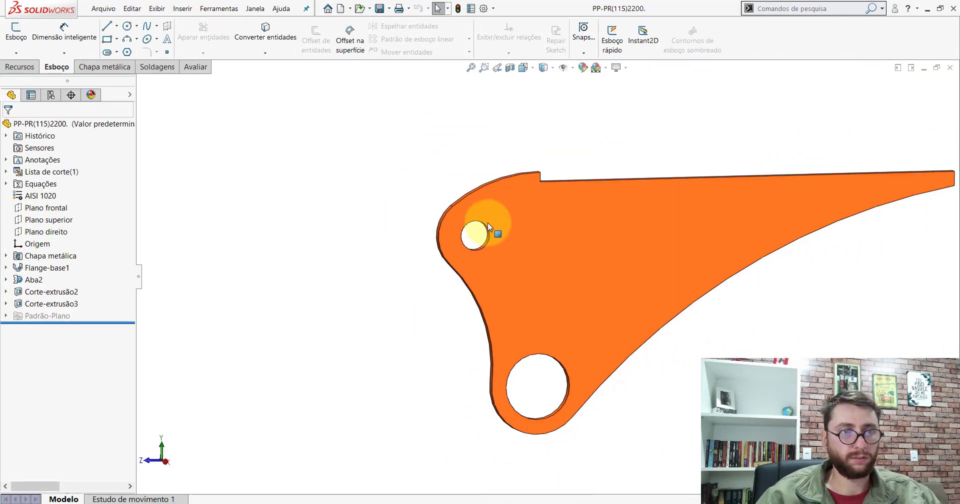
scroll(433, 225, "down", 2)
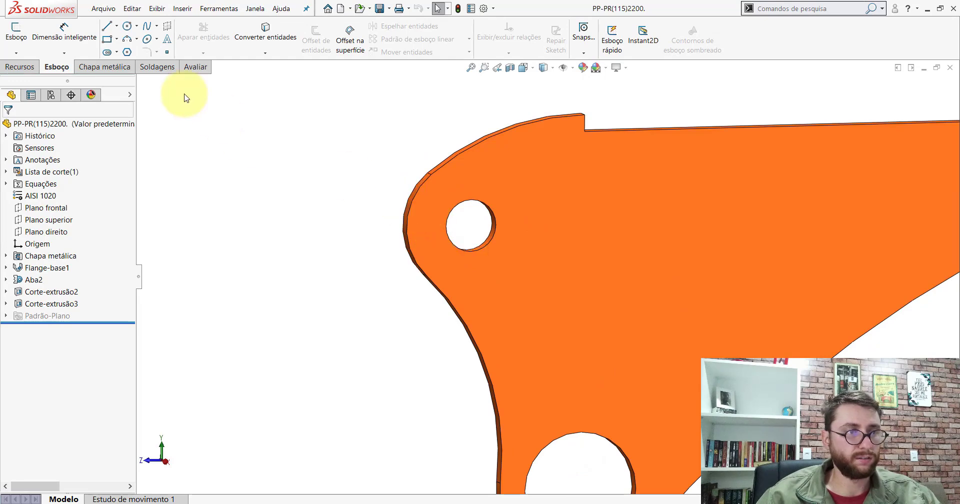
left_click(194, 66)
left_click(122, 38)
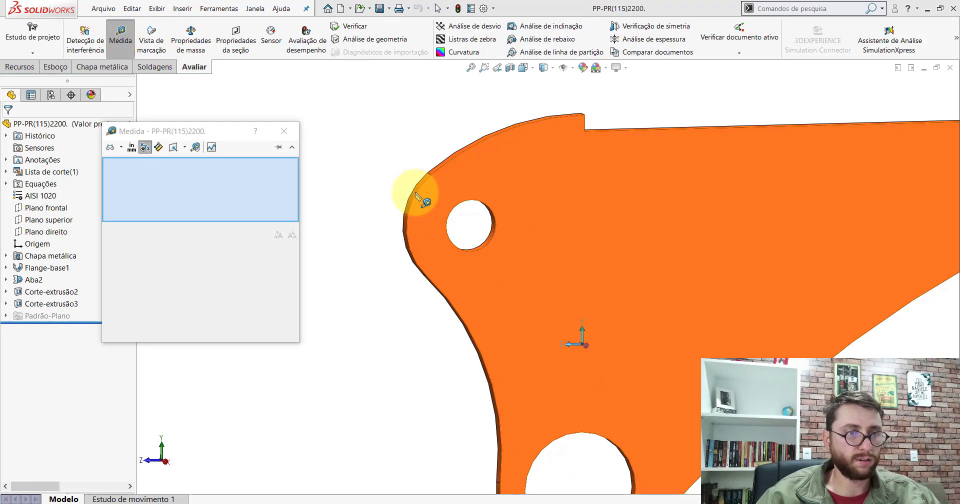
left_click(414, 194)
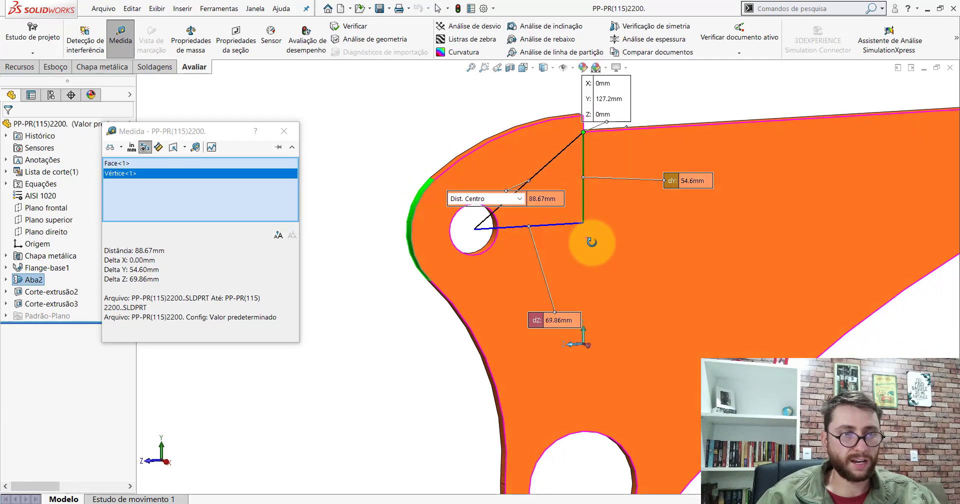
left_click(420, 145)
left_click(422, 200)
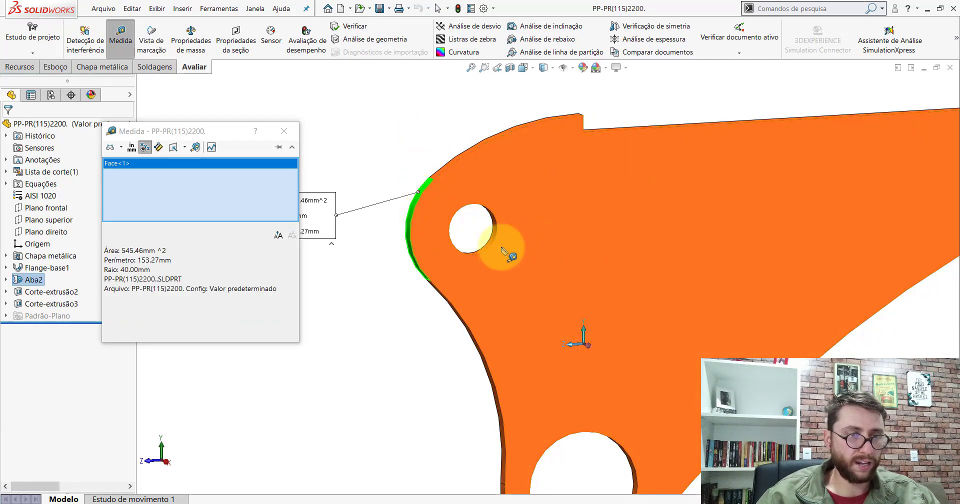
scroll(513, 245, "up", 3)
scroll(515, 251, "down", 3)
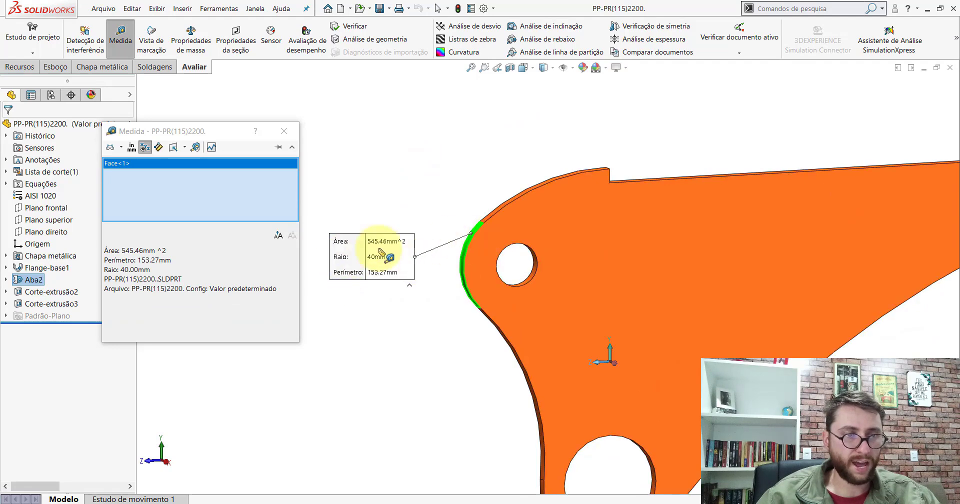
key("Escape")
key("Escape")
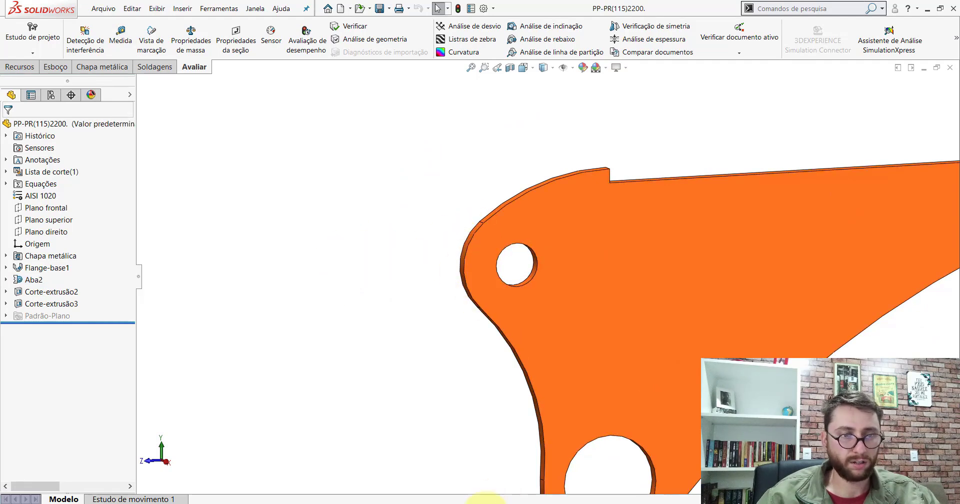
Step: In the Peça3 sketch, draw a circle concentric with the Ø31 circle
left_click(549, 440)
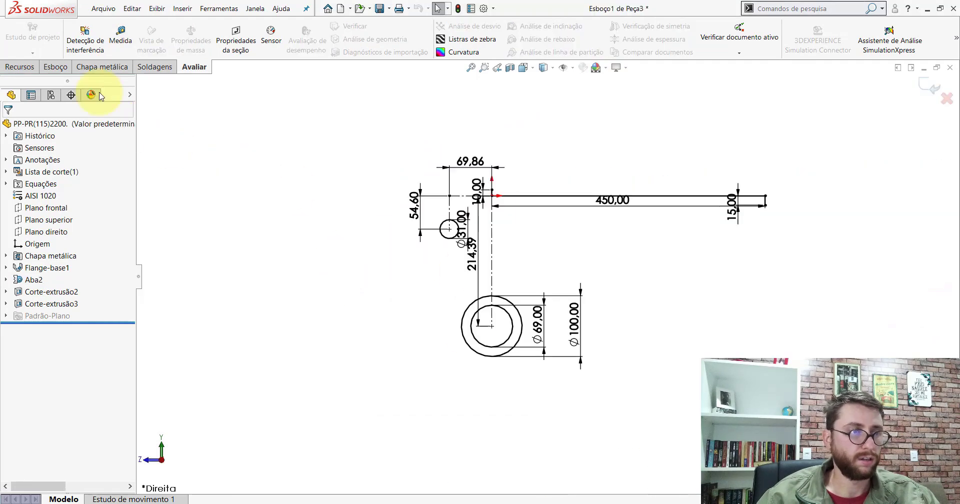
left_click(56, 67)
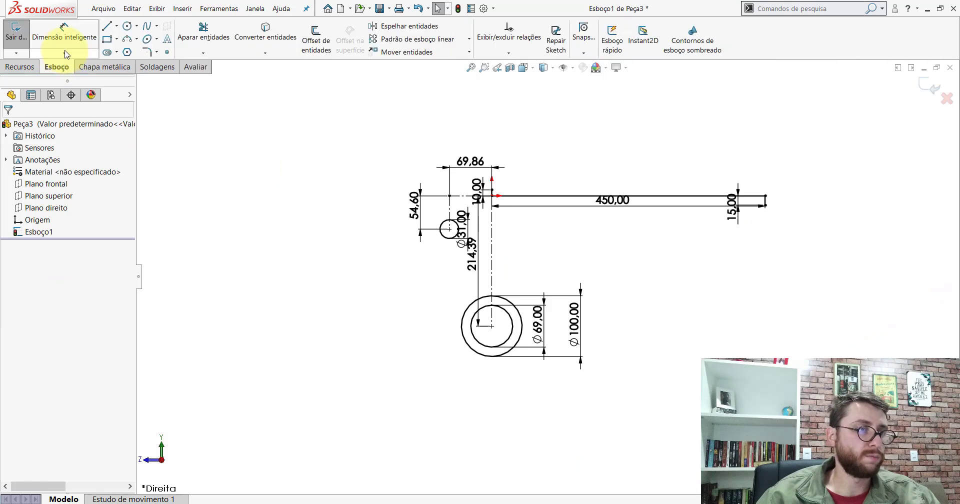
left_click(128, 28)
scroll(501, 210, "down", 2)
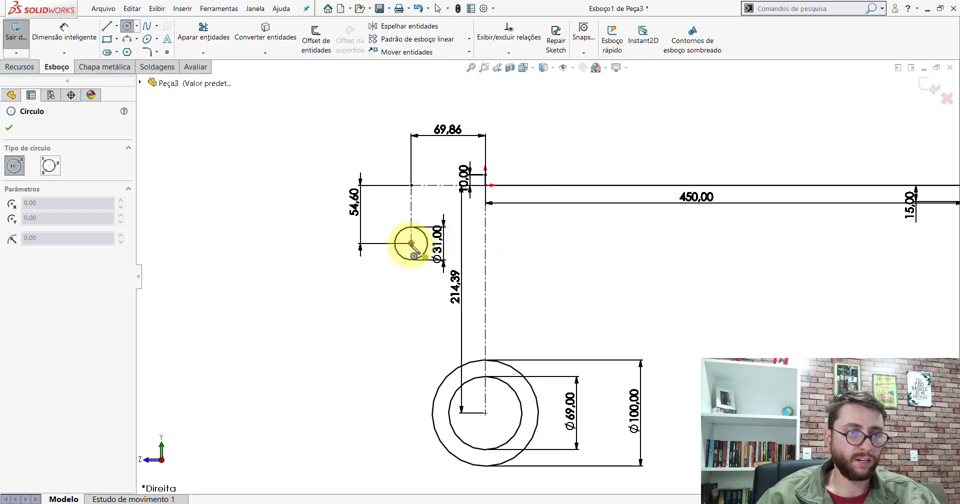
left_click(412, 243)
left_click(373, 259)
key("Escape")
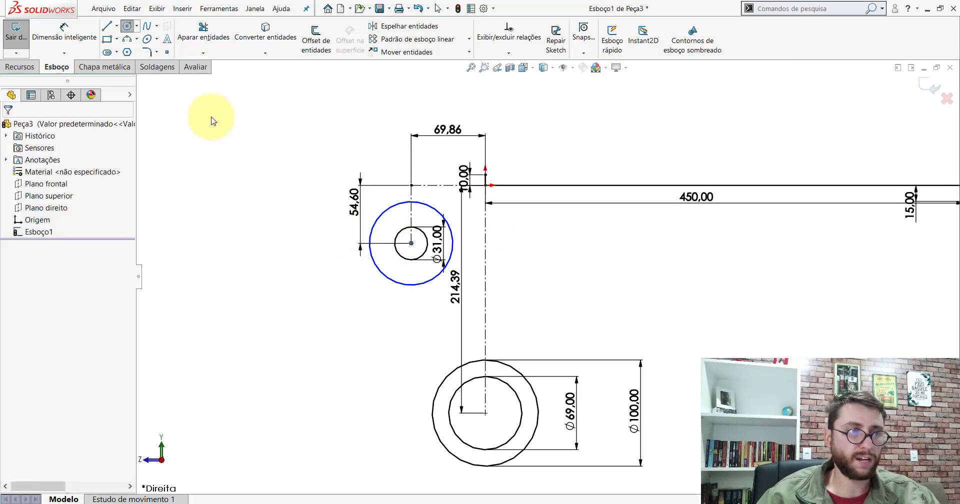
Step: Dimension the new outer circle Ø80 and bring the PP-PR(115)2200 part forward
left_click(65, 39)
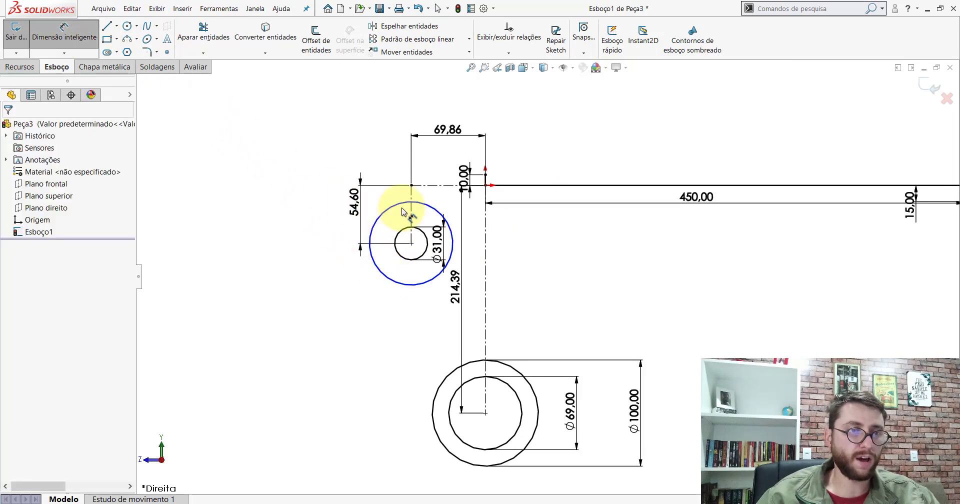
left_click(460, 220)
left_click(523, 239)
type("8")
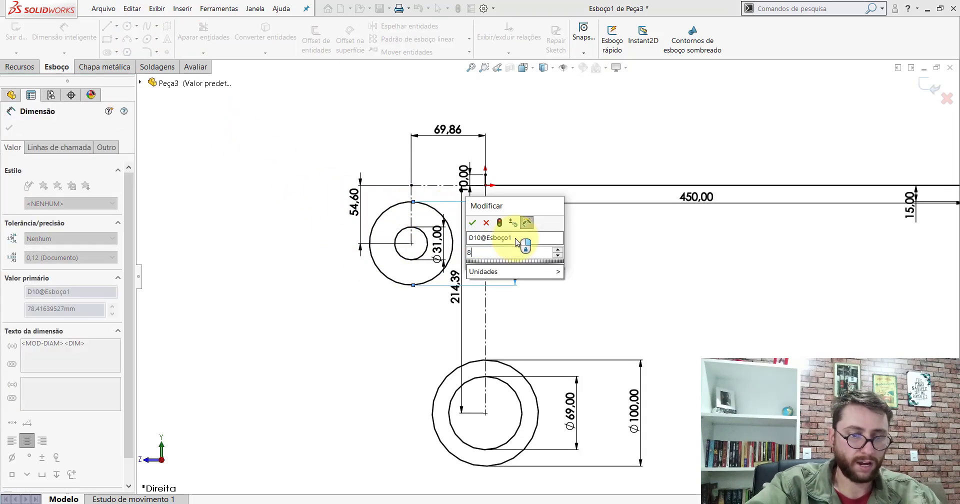
type("0")
key("Return")
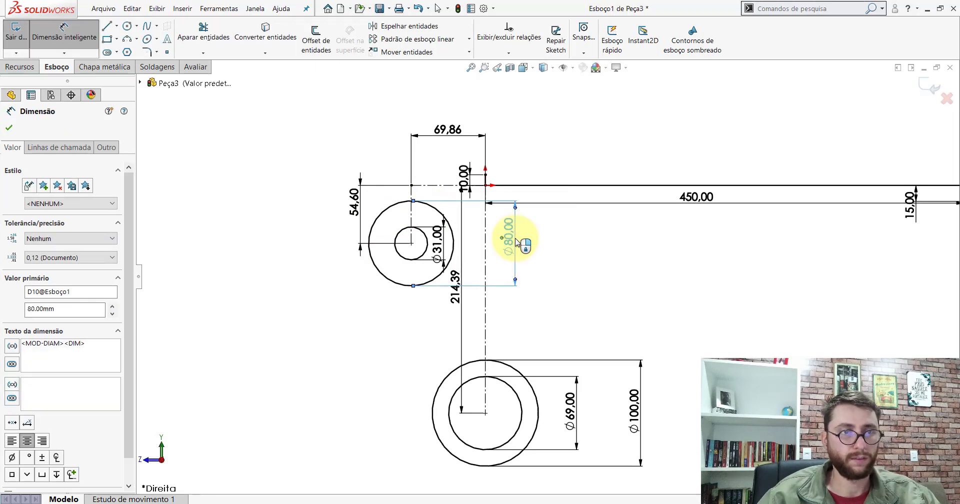
key("Escape")
key("Escape")
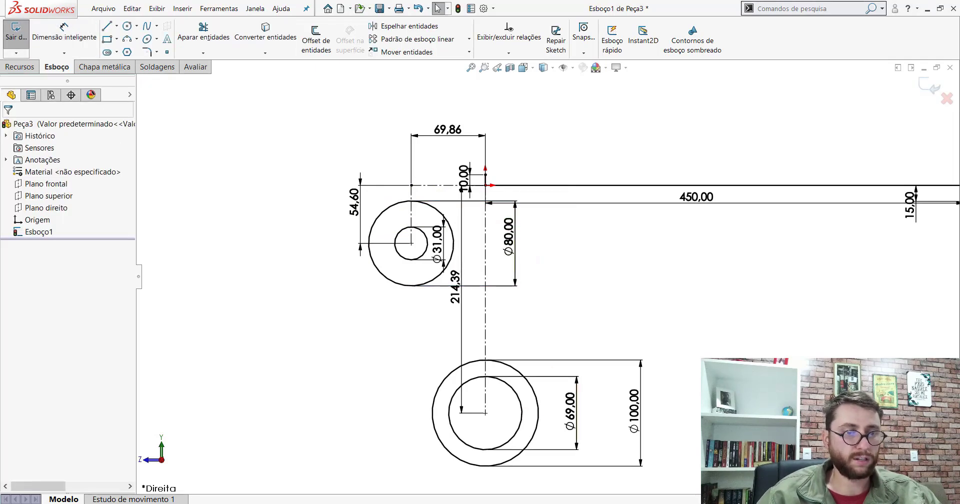
left_click(310, 455)
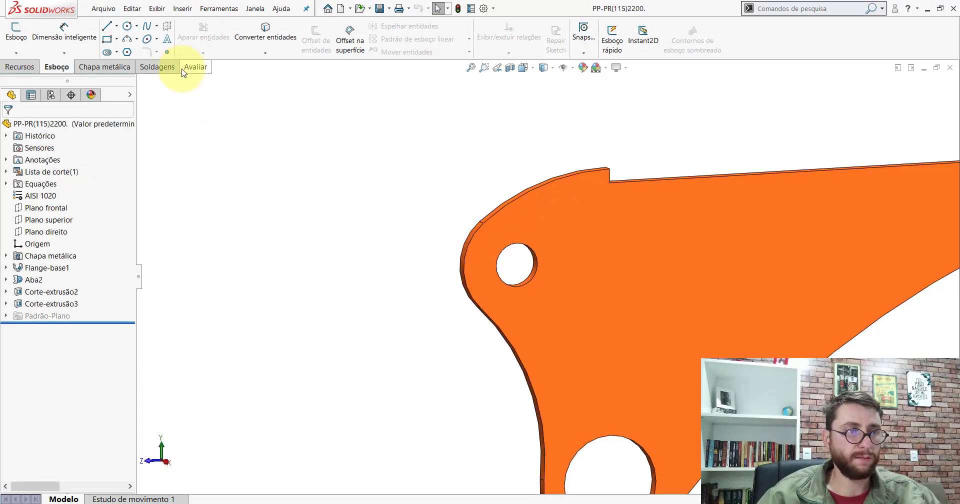
Step: Measure the bracket's top arc edge radius (151.50 mm) and return to the Peça3 sketch
left_click(190, 67)
left_click(121, 35)
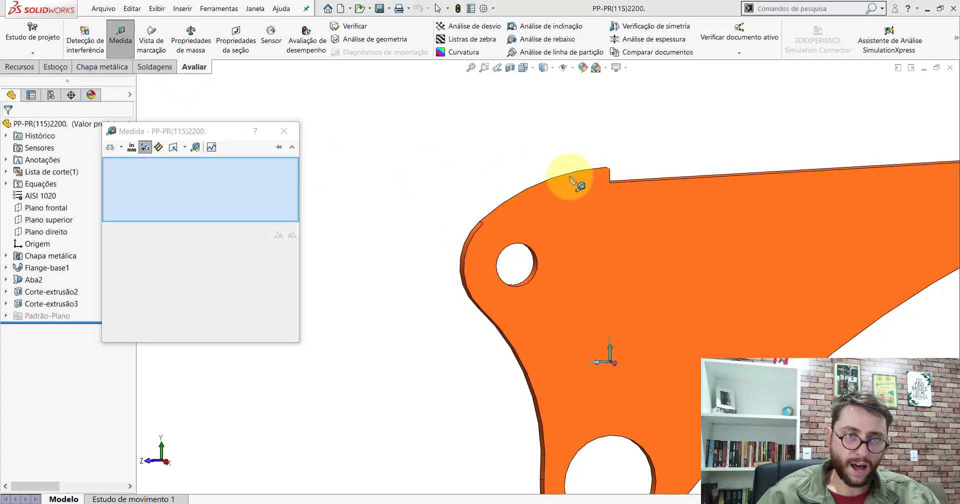
left_click(570, 176)
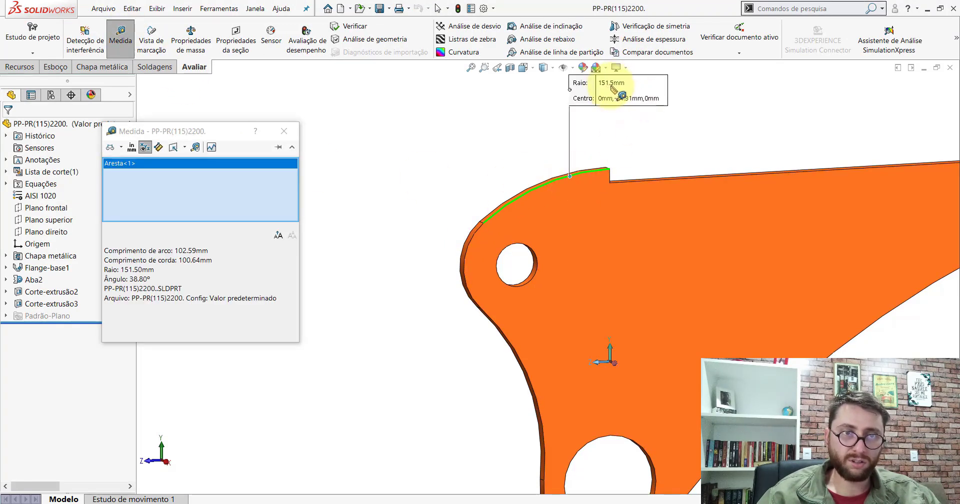
key("Escape")
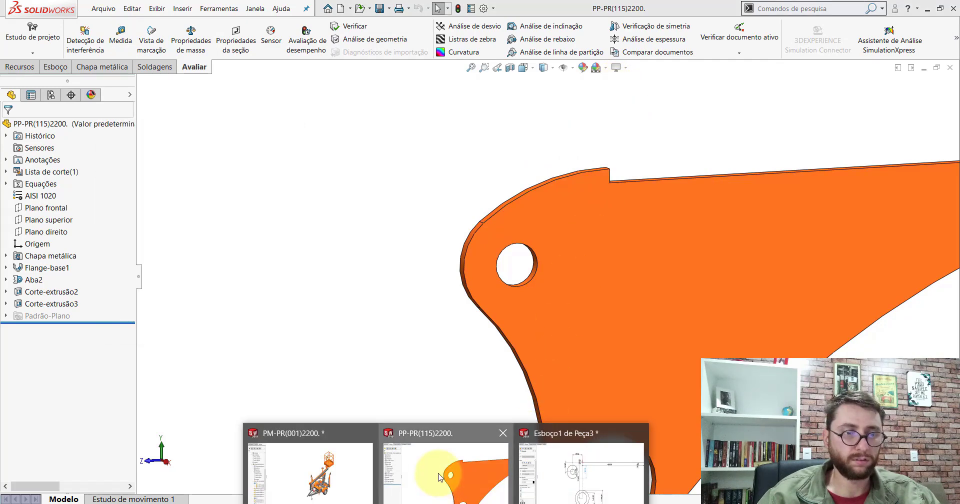
left_click(550, 466)
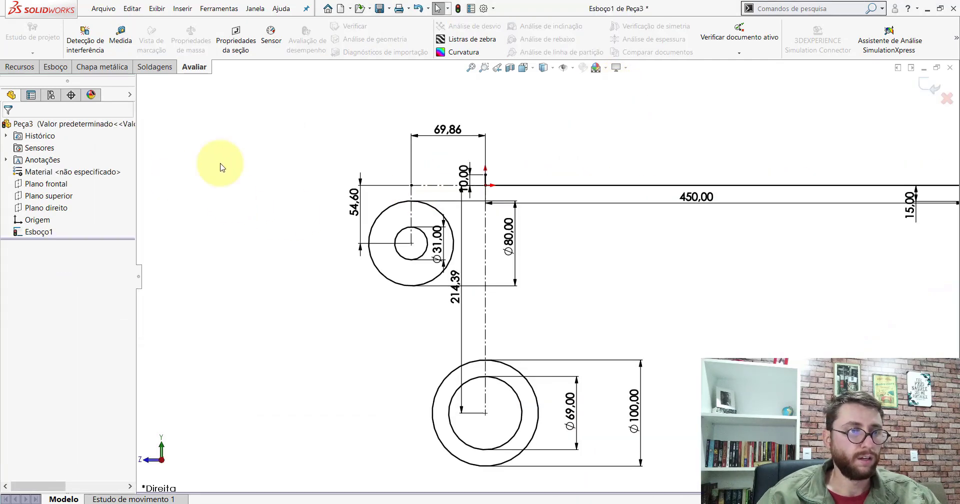
Step: Draw a three-point arc from the top line's end down the left side
left_click(56, 67)
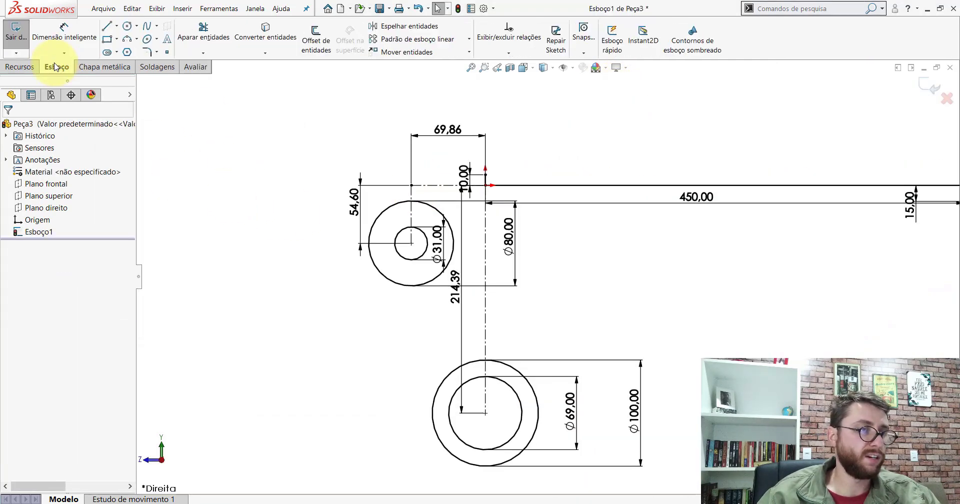
left_click(137, 41)
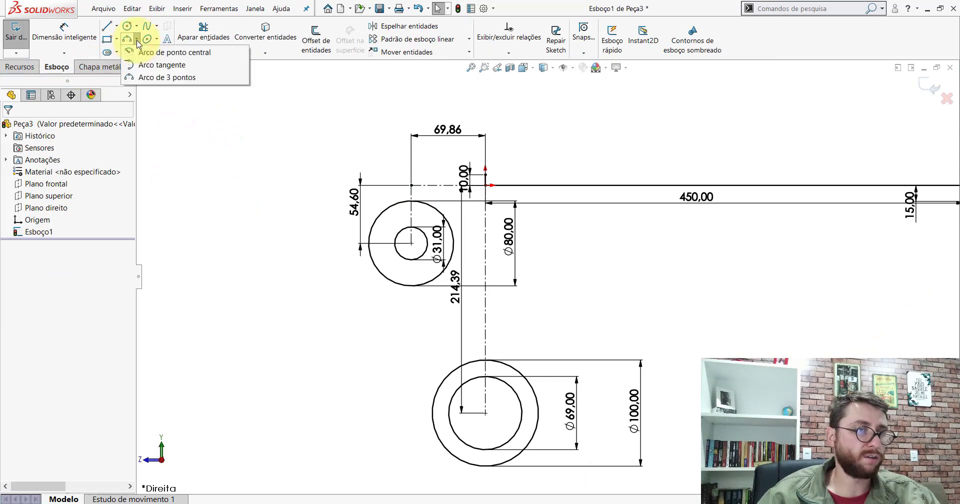
left_click(164, 78)
scroll(498, 199, "down", 3)
scroll(564, 150, "down", 1)
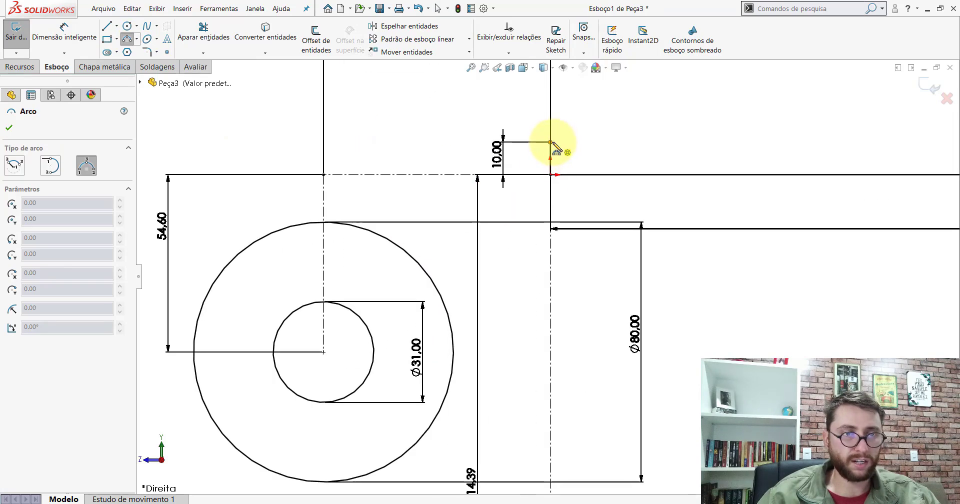
left_click(551, 143)
scroll(320, 225, "up", 3)
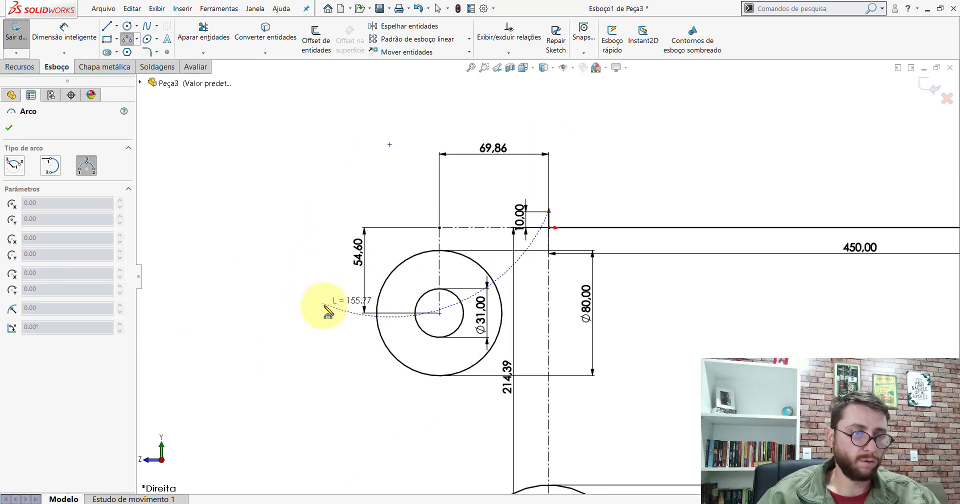
left_click(462, 221)
key("Escape")
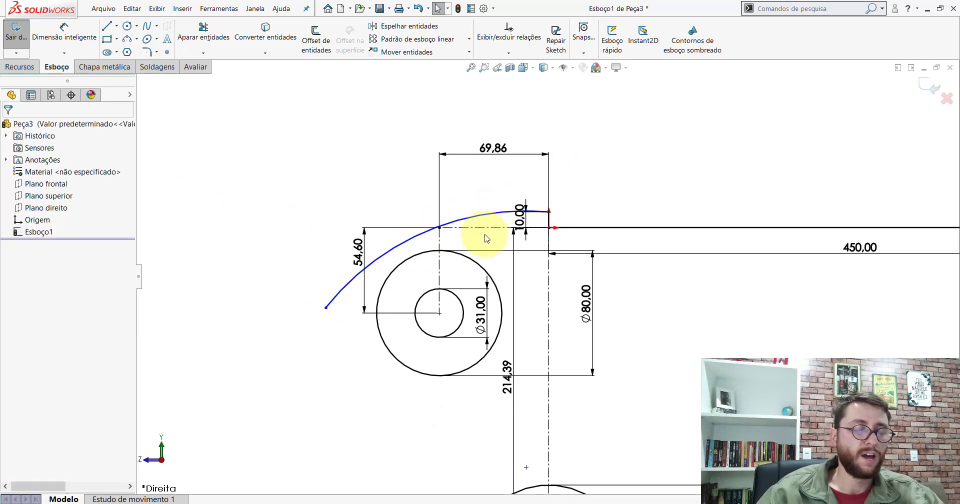
Step: Make the new arc tangent to the Ø80 circle
scroll(490, 268, "down", 2)
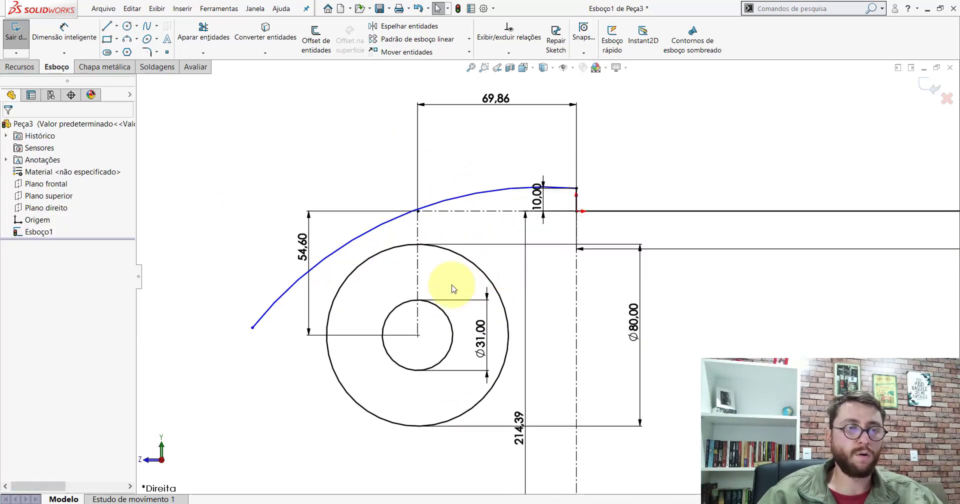
left_click(337, 252)
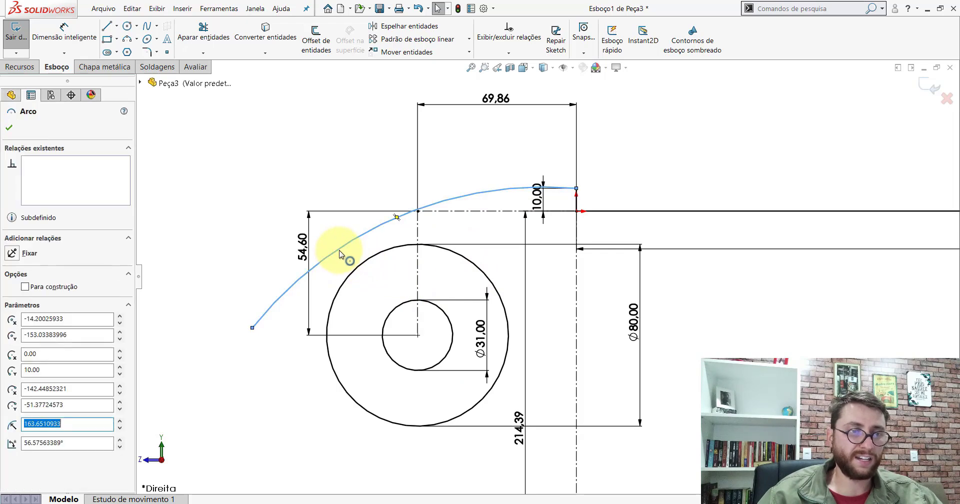
left_click(357, 272, "ctrl")
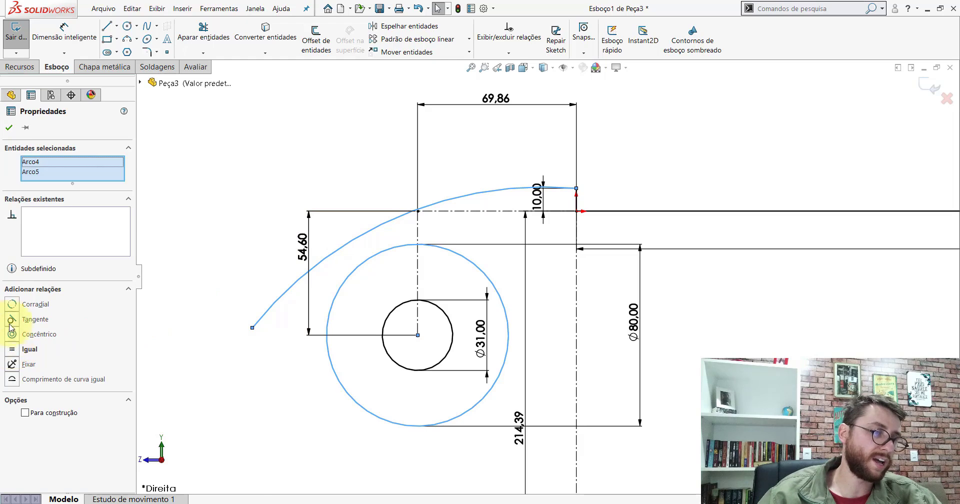
left_click(6, 128)
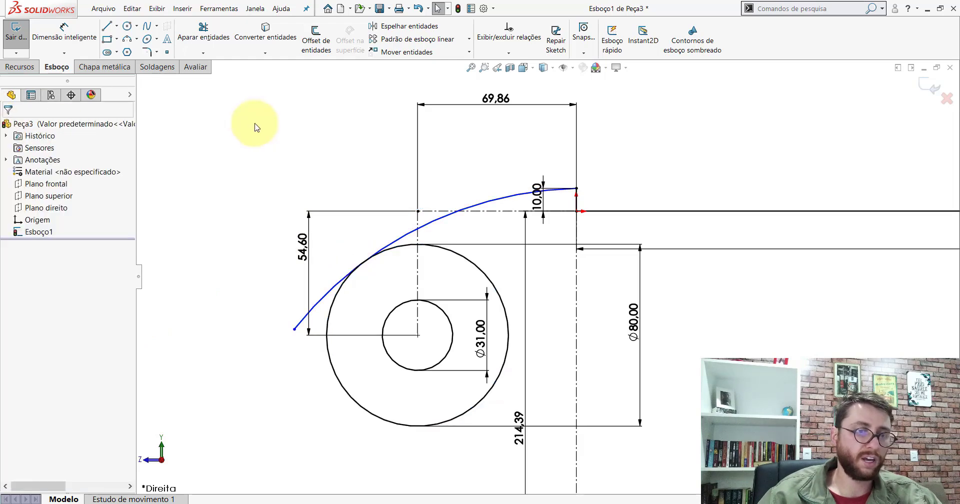
left_click(440, 457)
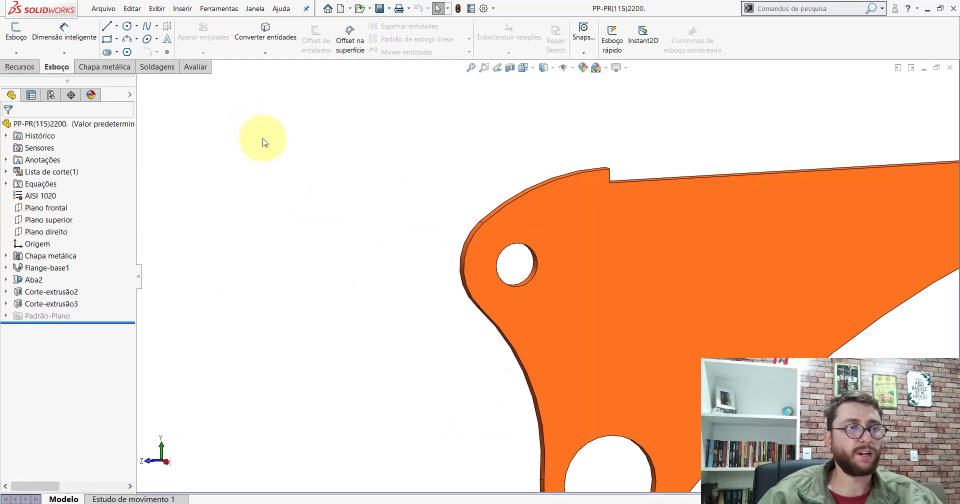
left_click(195, 67)
left_click(121, 35)
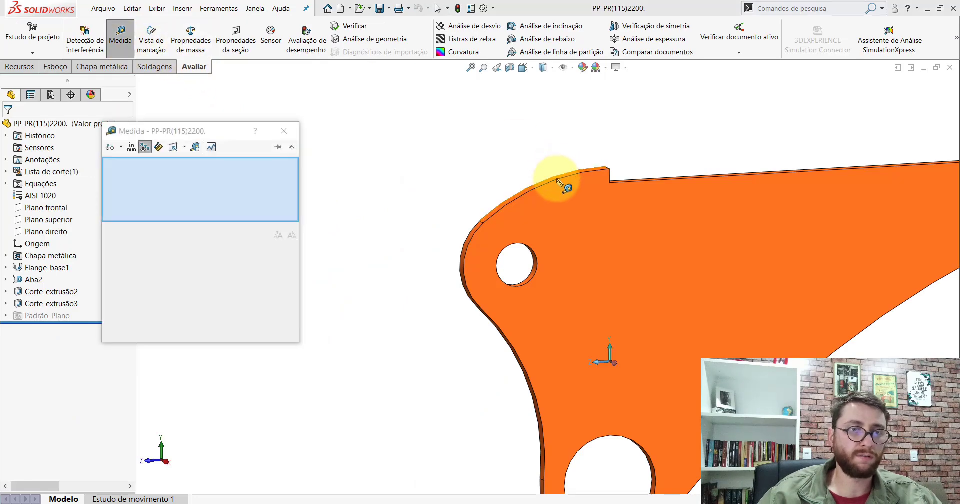
left_click(558, 183)
scroll(608, 145, "up", 1)
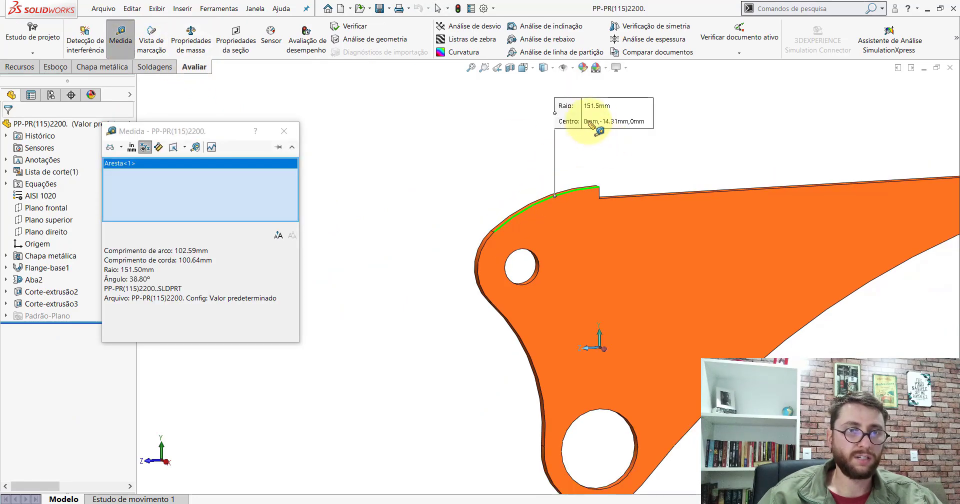
key("Escape")
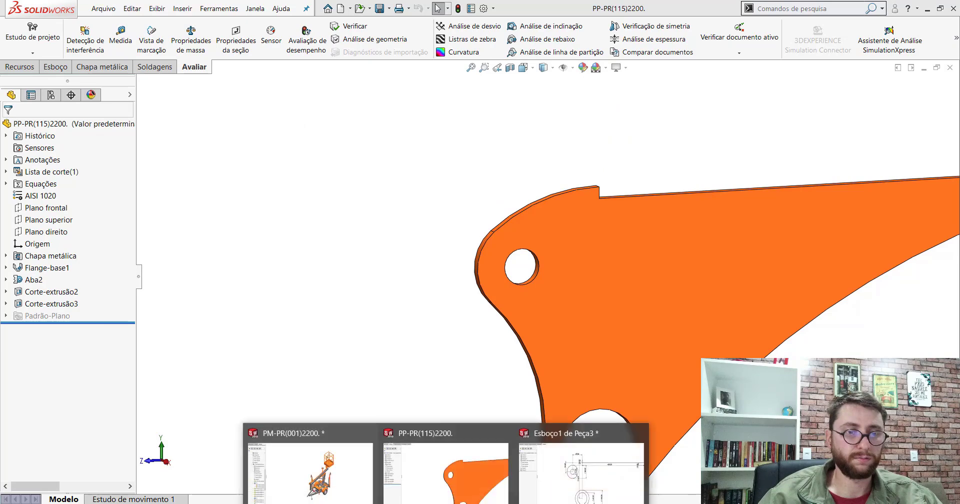
key("ctrl+Tab")
Step: Dimension the tangent arc's radius as R151.50
left_click(56, 67)
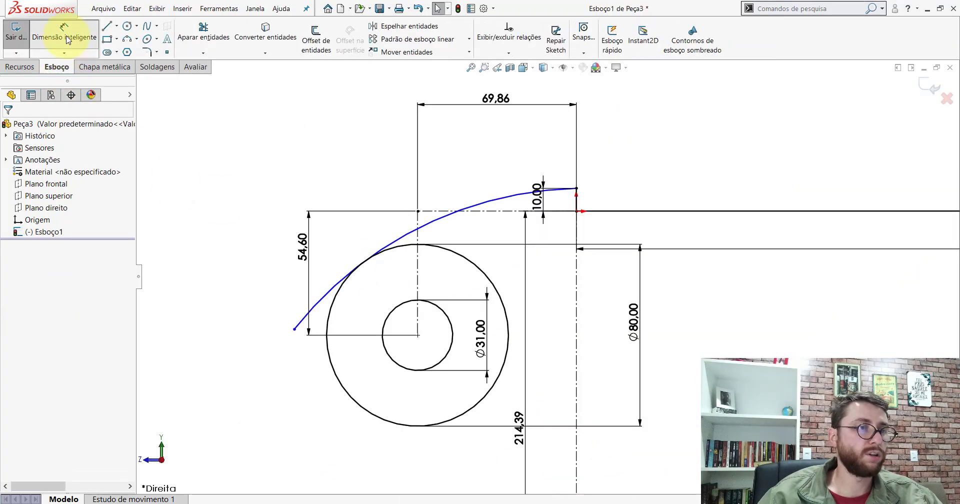
left_click(64, 31)
left_click(480, 208)
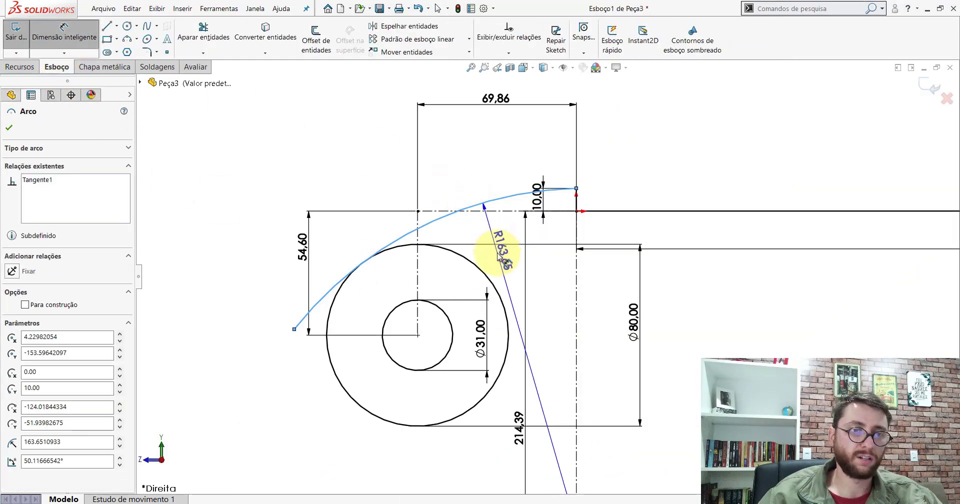
left_click(499, 251)
type("15")
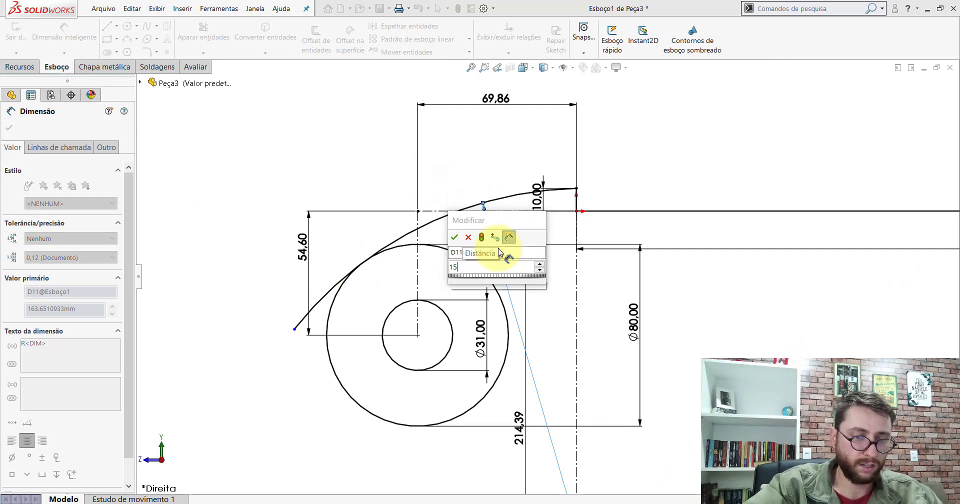
type("1,5")
key("Return")
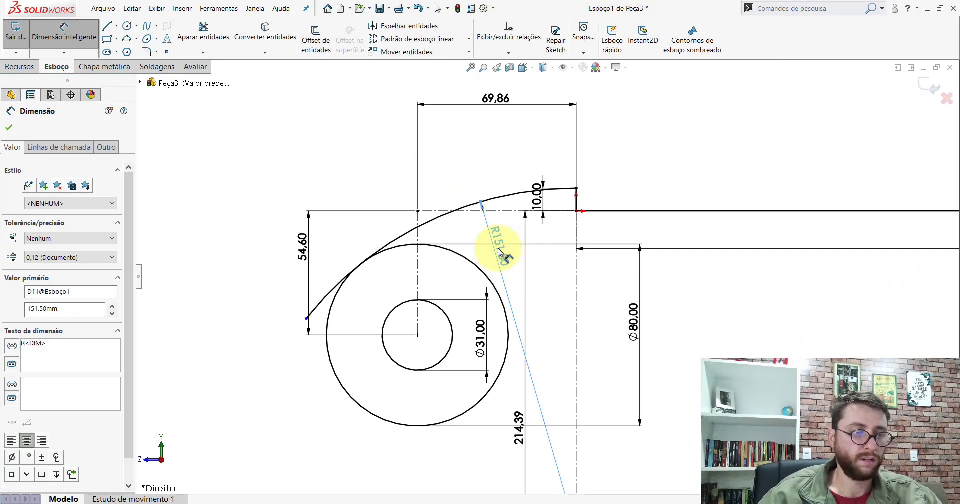
key("Escape")
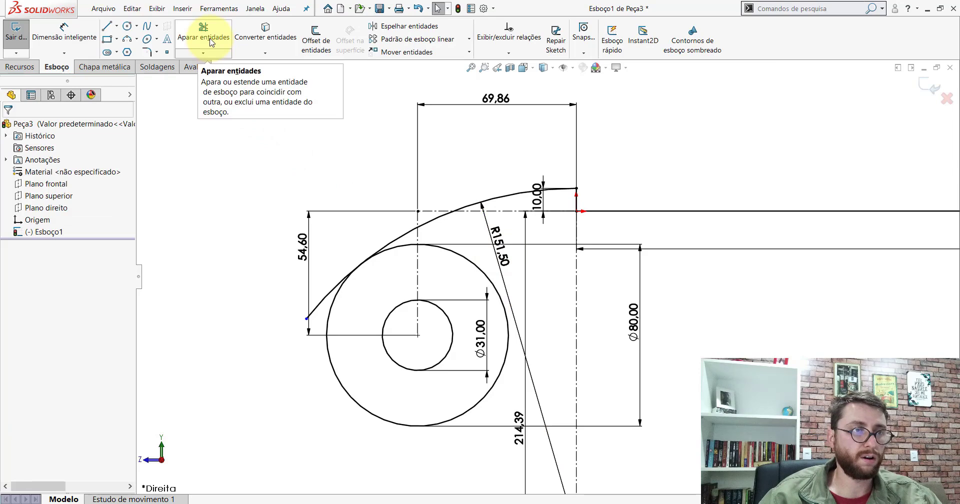
Step: Open Trim Entities and close it with OK
left_click(212, 43)
scroll(363, 329, "down", 3)
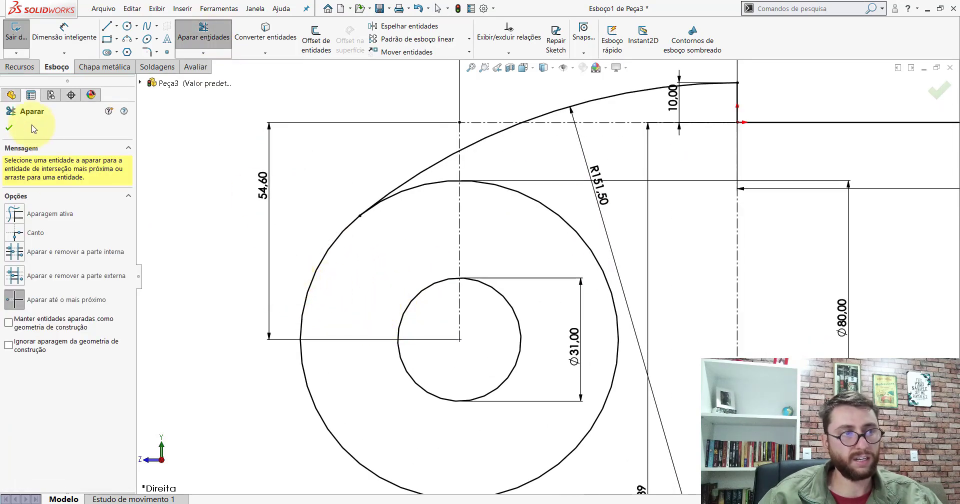
left_click(9, 127)
scroll(618, 303, "up", 3)
scroll(641, 319, "up", 2)
scroll(641, 318, "down", 2)
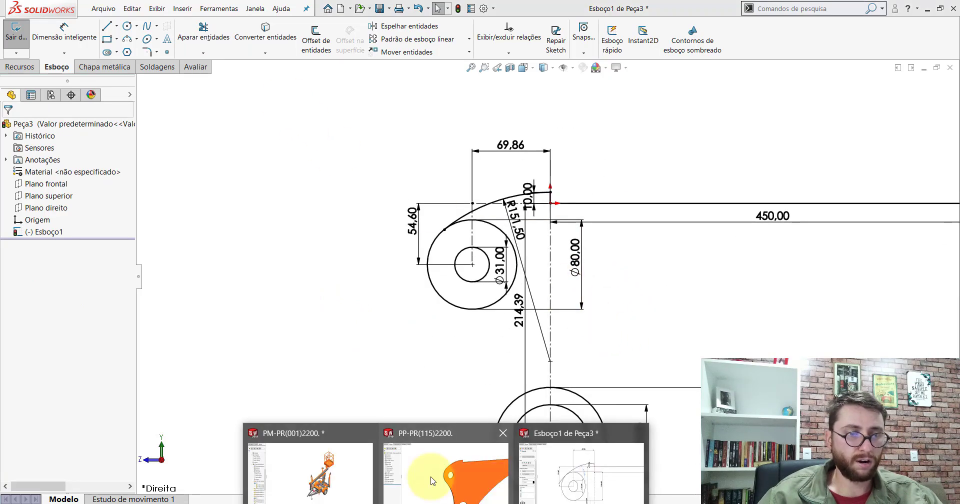
Step: Measure the bracket's left curved edge between the holes (R150.00), then return to Peça3
left_click(429, 455)
scroll(593, 344, "down", 3)
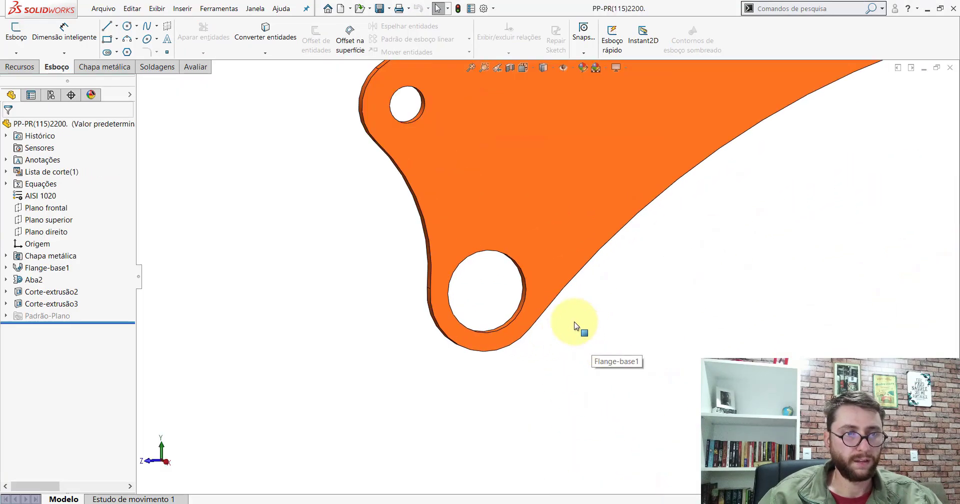
scroll(575, 322, "up", 2)
left_click(194, 67)
left_click(121, 35)
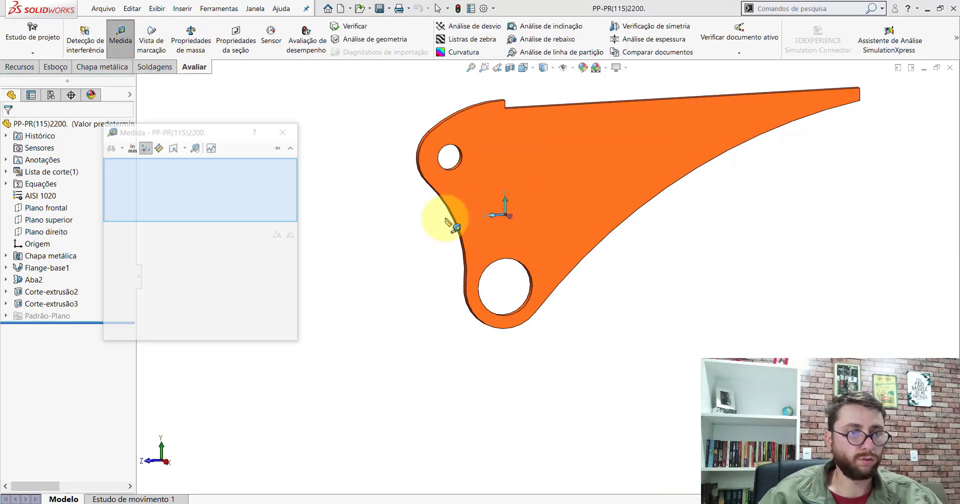
left_click(459, 225)
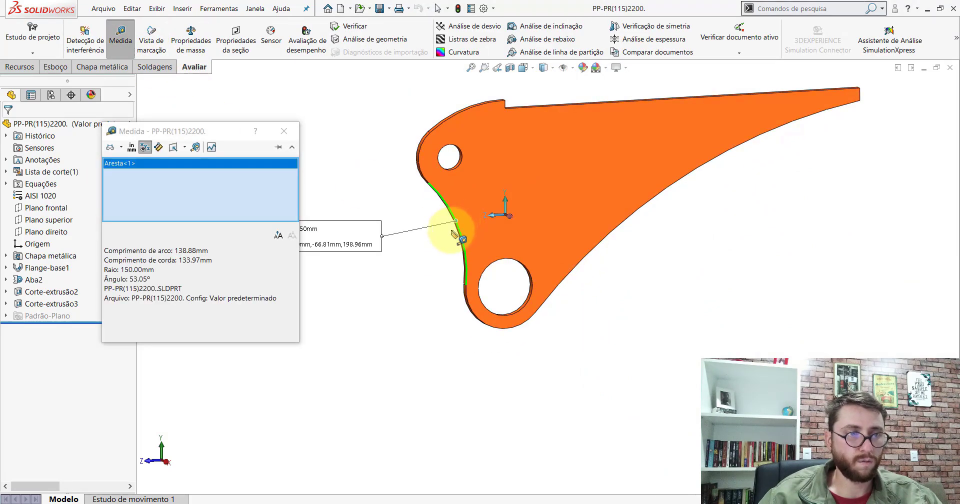
key("z")
key("Escape")
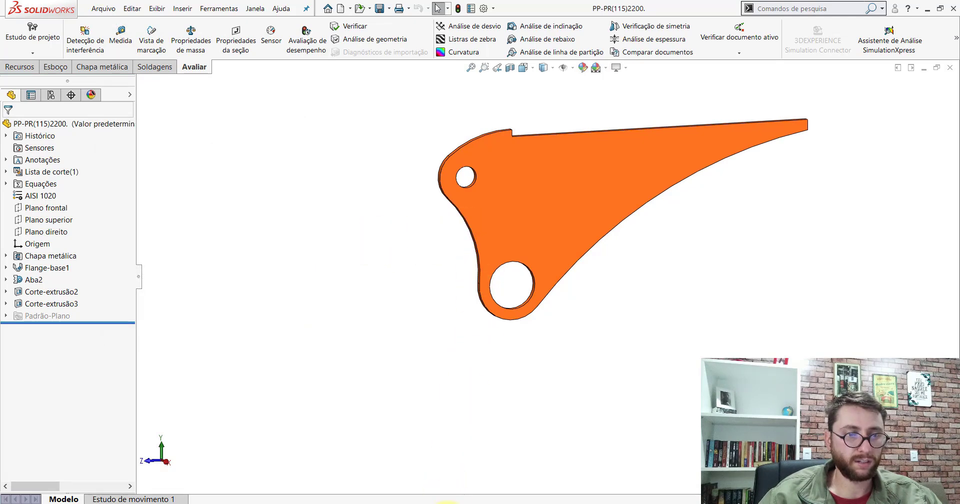
key("ctrl+Tab")
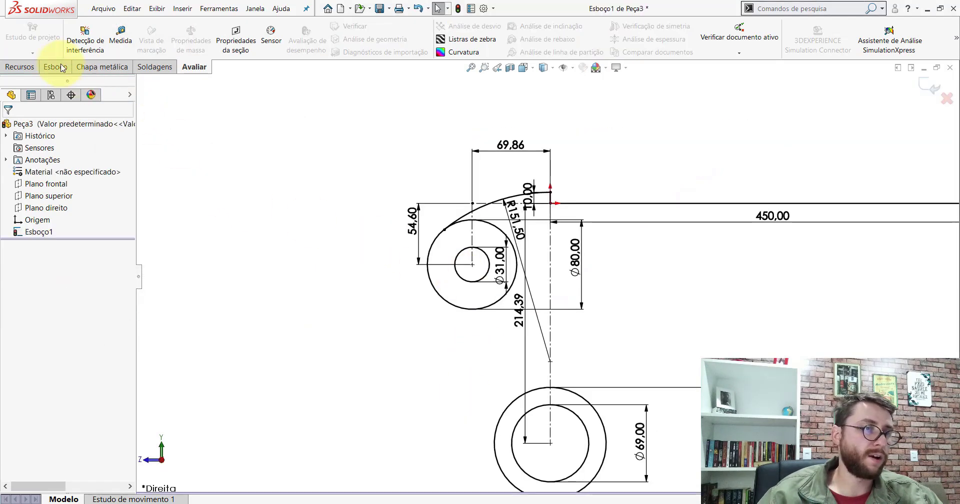
Step: Draw a three-point arc on the left between the upper and lower circles
left_click(59, 67)
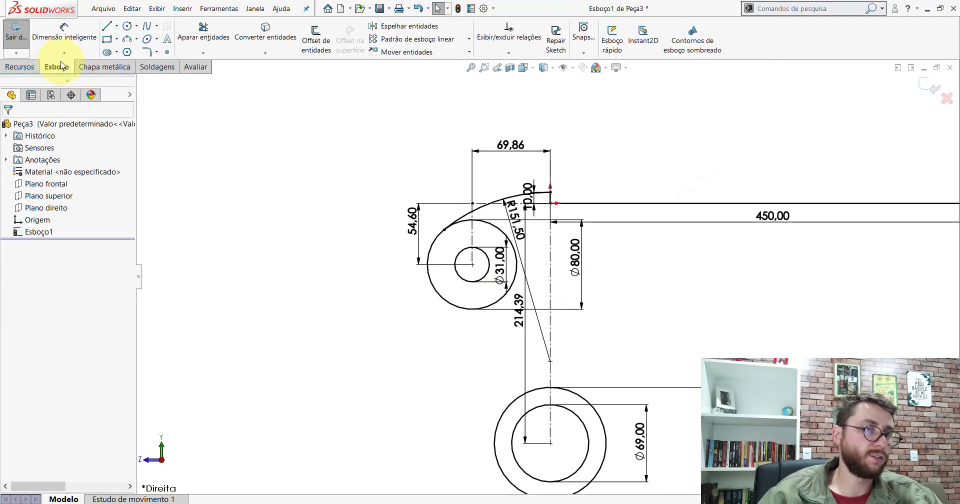
left_click(127, 41)
scroll(600, 332, "up", 2)
scroll(364, 300, "down", 3)
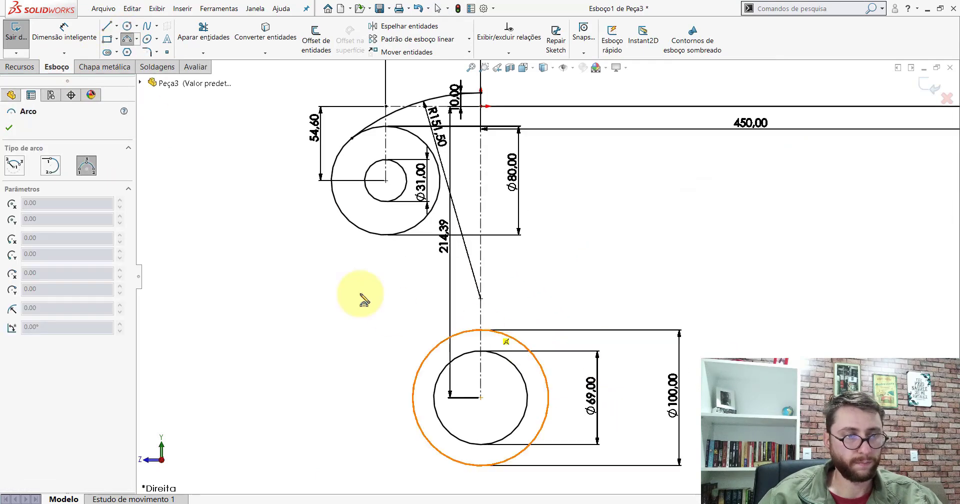
left_click(319, 200)
left_click(396, 418)
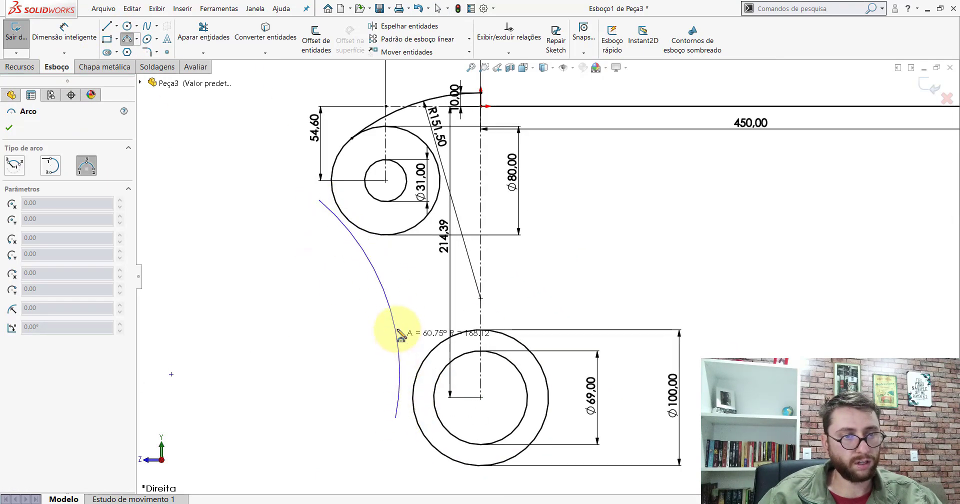
left_click(410, 296)
key("Escape")
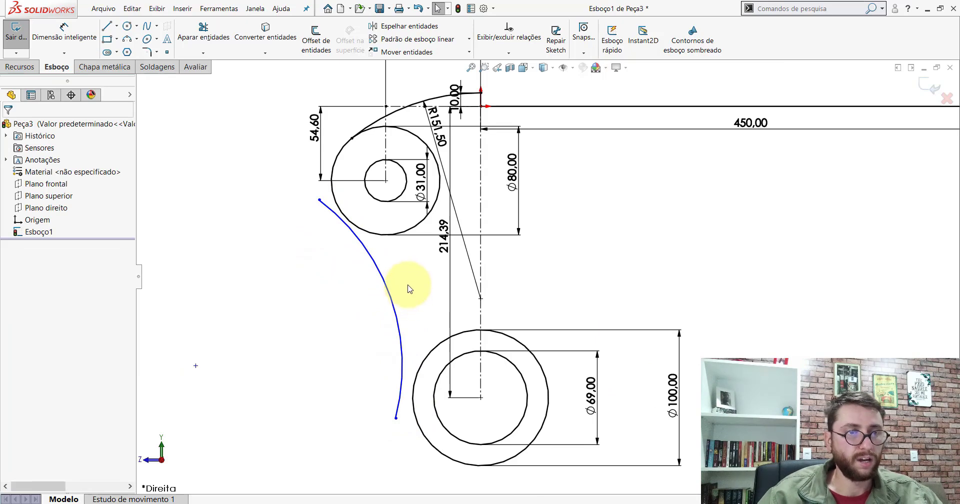
Step: Make the arc tangent to both the upper Ø80 and lower Ø100 circles
scroll(409, 288, "down", 1)
scroll(415, 282, "up", 1)
scroll(457, 267, "down", 1)
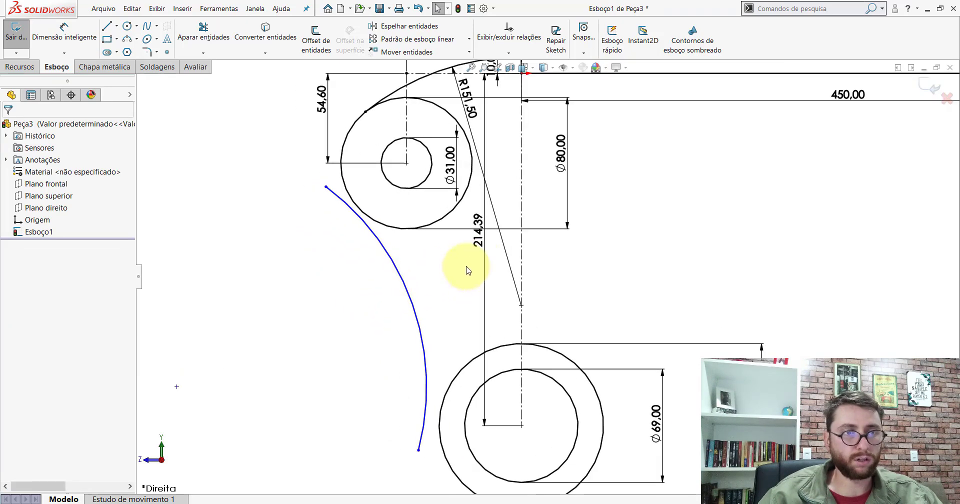
left_click(385, 252)
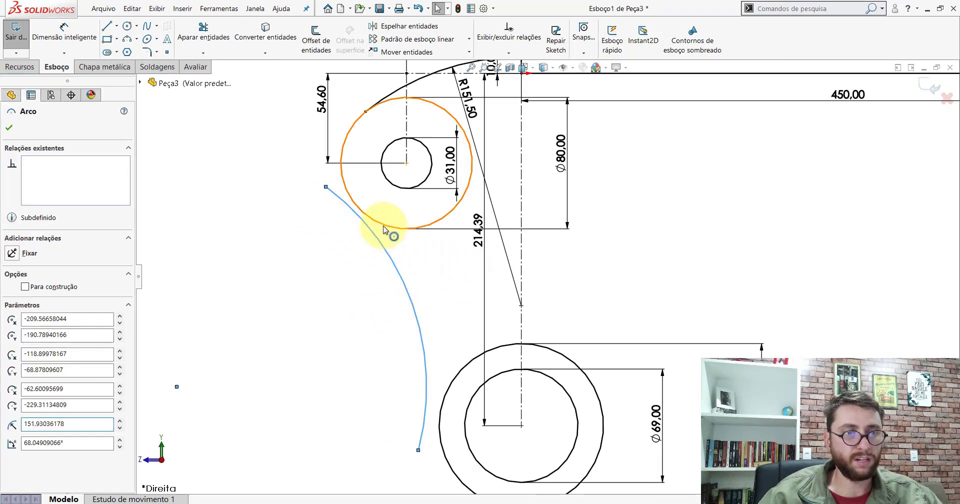
left_click(384, 229, "ctrl")
left_click(28, 322)
left_click(252, 281)
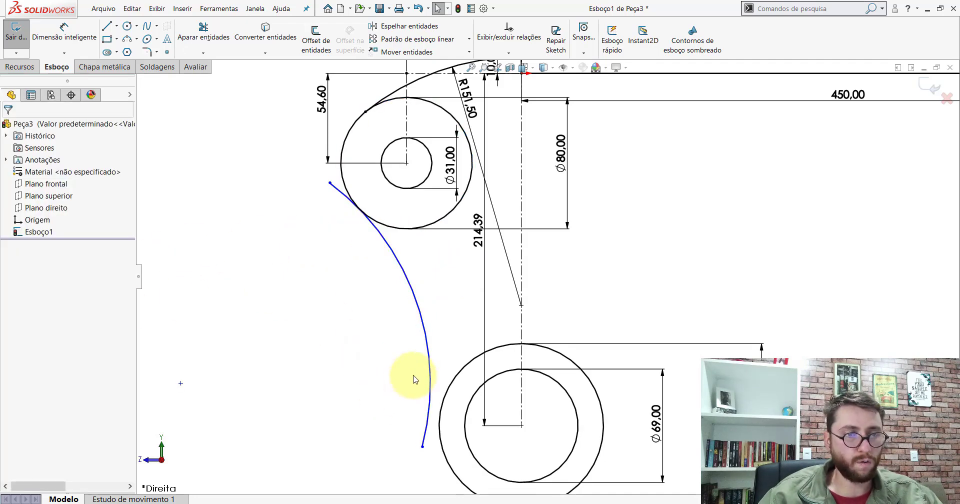
left_click(424, 339)
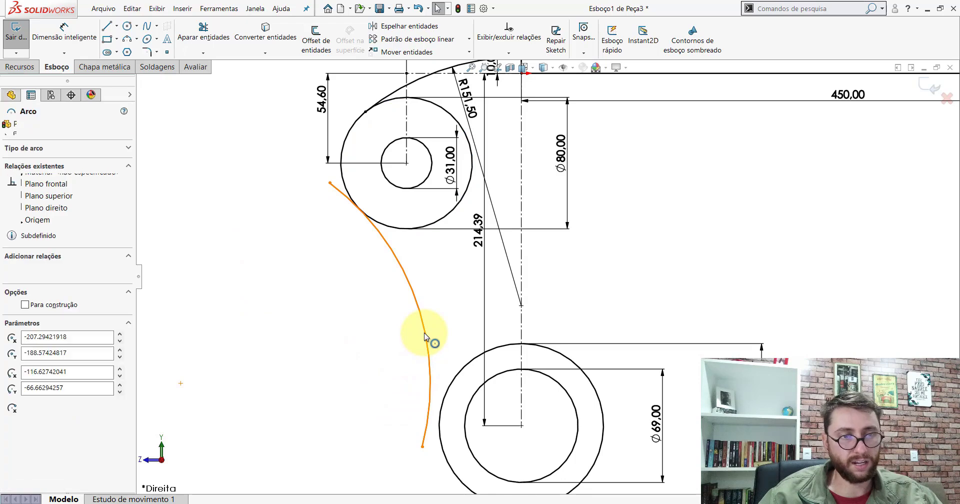
left_click(464, 373, "ctrl")
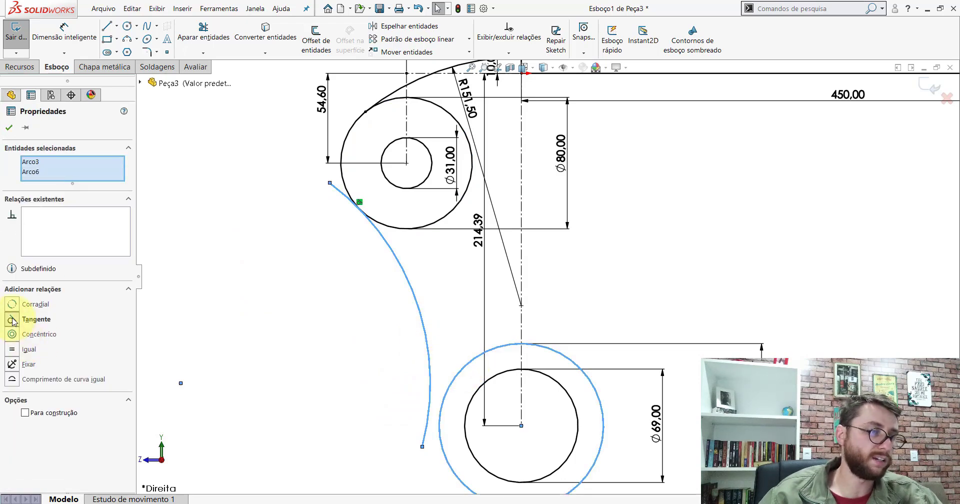
left_click(12, 319)
left_click(9, 127)
Step: Dimension the arc's radius as R150
left_click(64, 30)
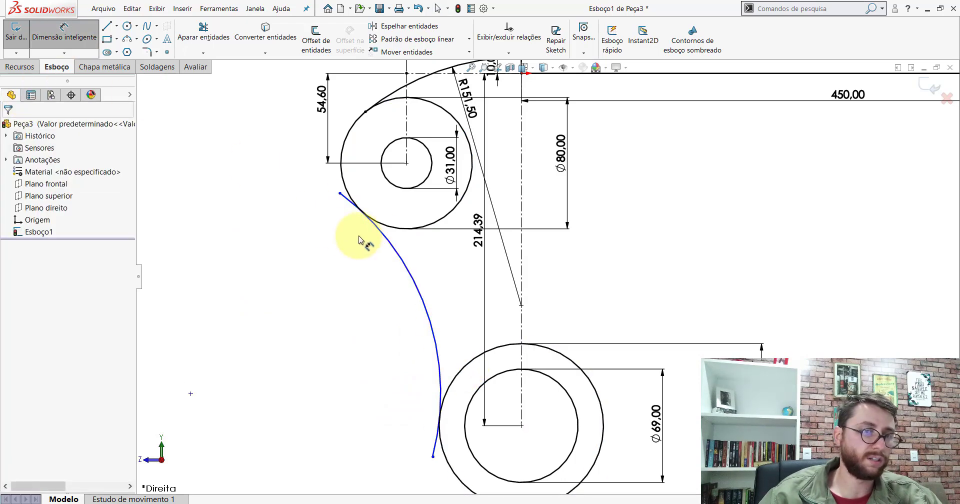
left_click(398, 254)
left_click(368, 322)
type("150")
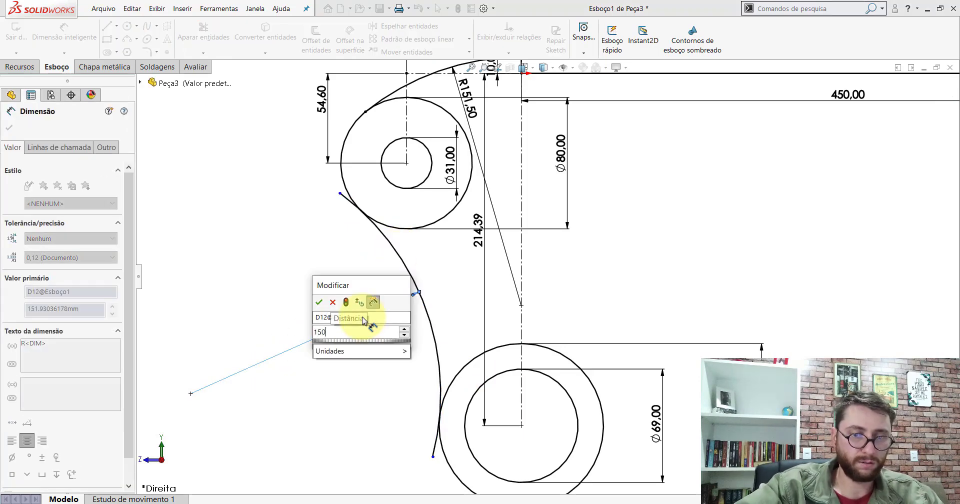
key("Return")
key("Escape")
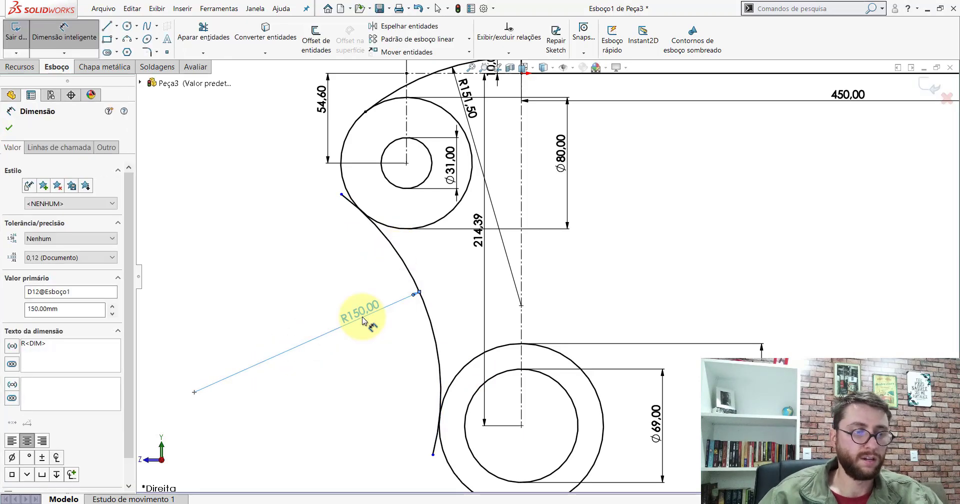
Step: Trim the R150 arc's overhanging ends so it runs only between the Ø80 and Ø100 circles
left_click(206, 48)
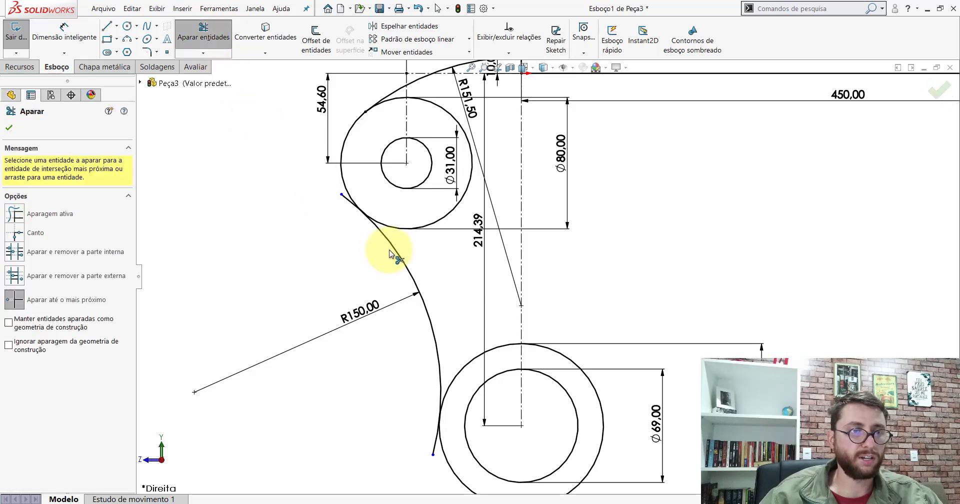
scroll(350, 238, "down", 3)
left_click_drag(342, 168, 360, 181)
scroll(504, 294, "up", 3)
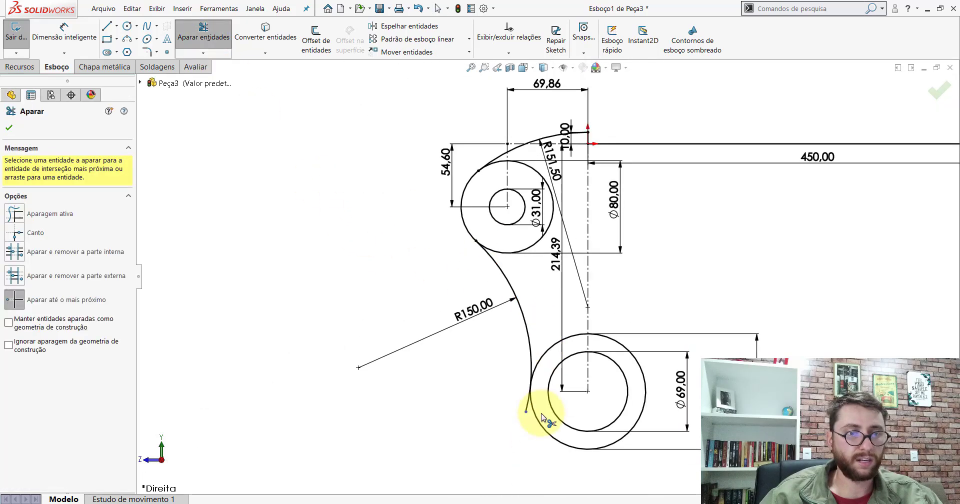
scroll(519, 386, "down", 3)
key("Escape")
scroll(551, 340, "up", 2)
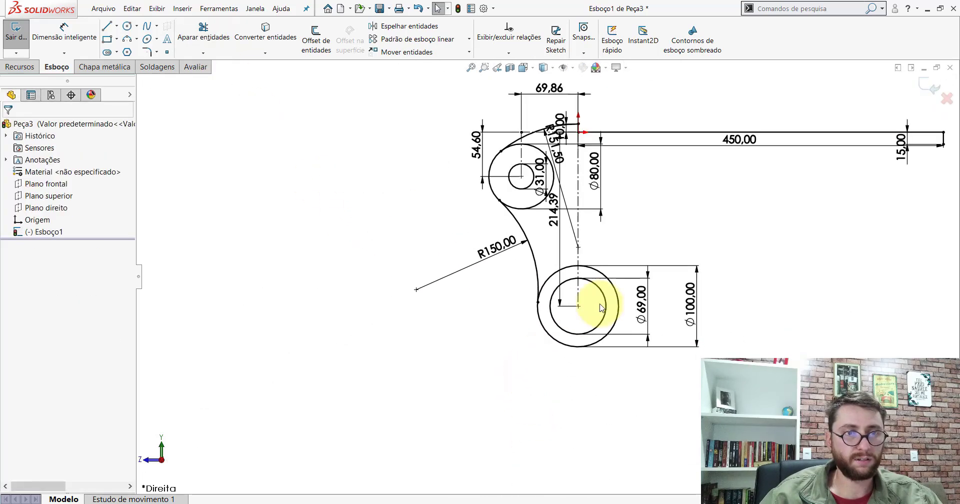
scroll(622, 281, "up", 2)
scroll(622, 285, "down", 2)
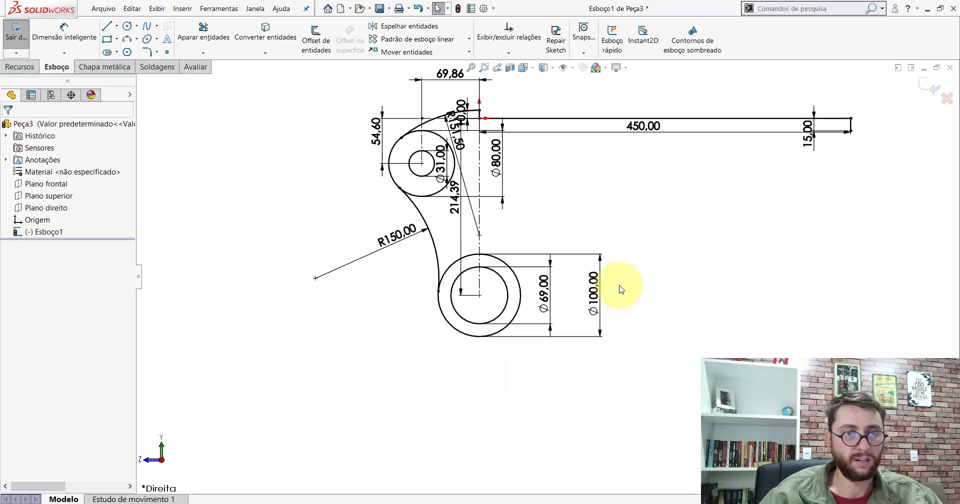
left_click(128, 40)
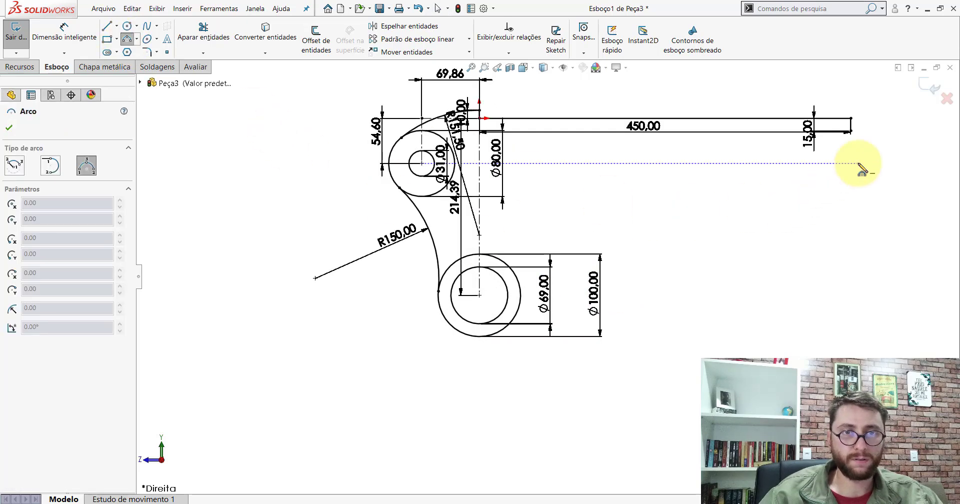
Step: Draw a long 3-point arc from the top bar's right end to below the lower circle
scroll(850, 160, "down", 3)
left_click(680, 125)
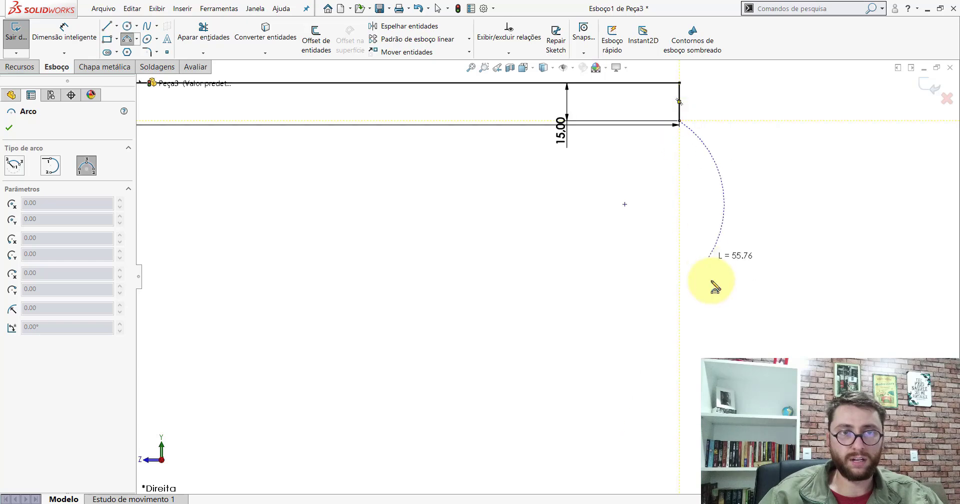
scroll(680, 305, "up", 2)
scroll(525, 361, "up", 2)
scroll(350, 390, "down", 1)
scroll(296, 395, "down", 2)
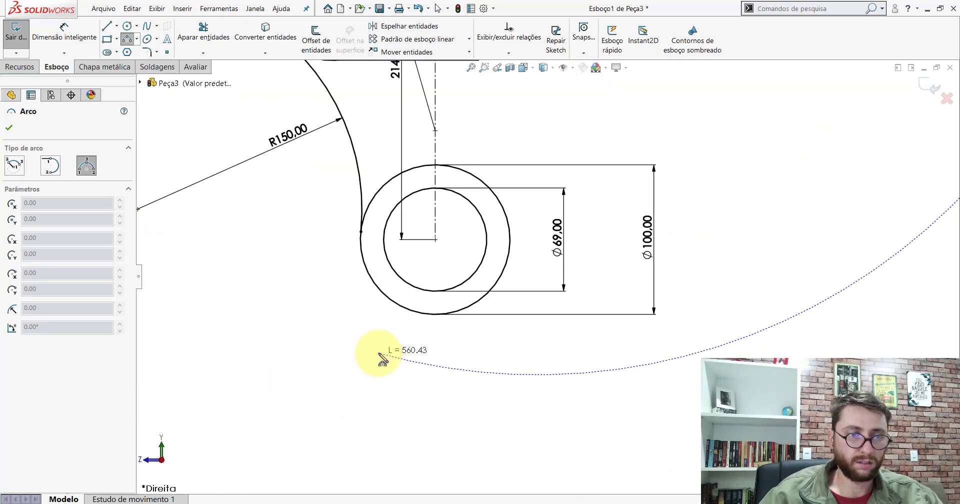
left_click(385, 354)
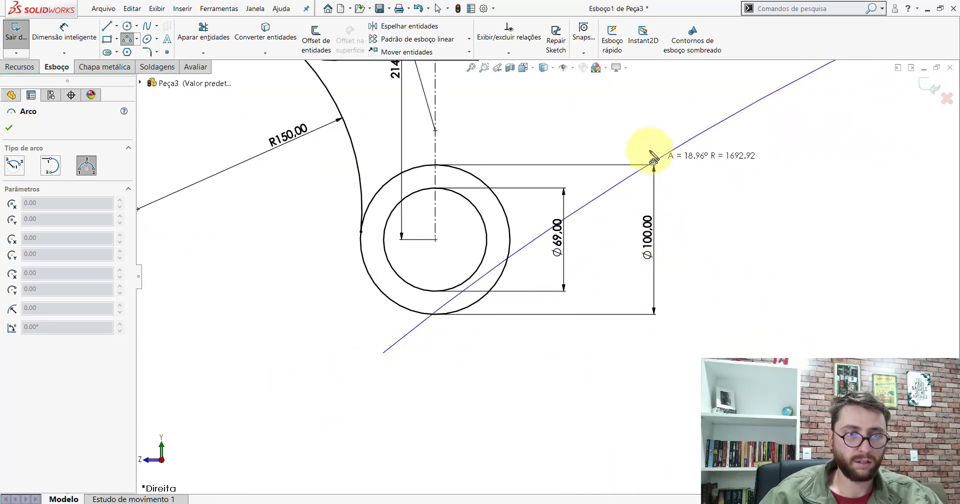
left_click(611, 122)
key("Escape")
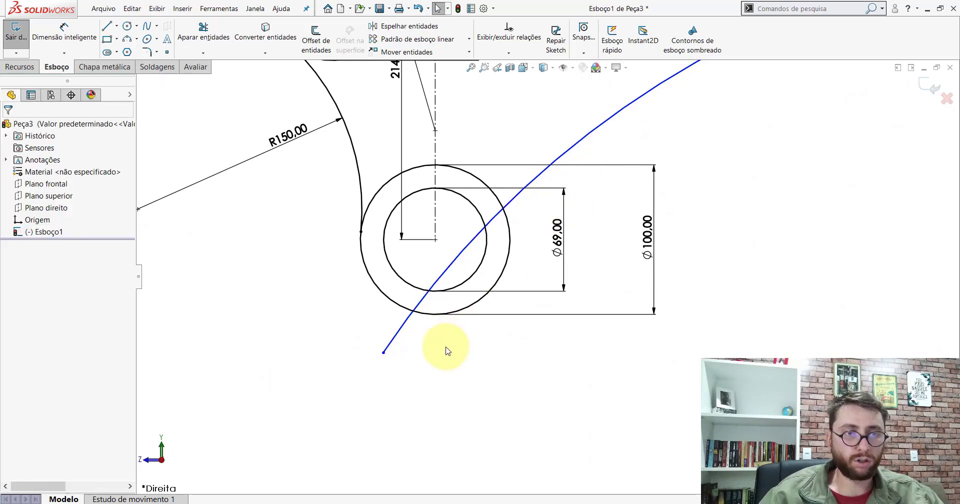
Step: Make the long arc tangent to the lower Ø100 circle
left_click(461, 259)
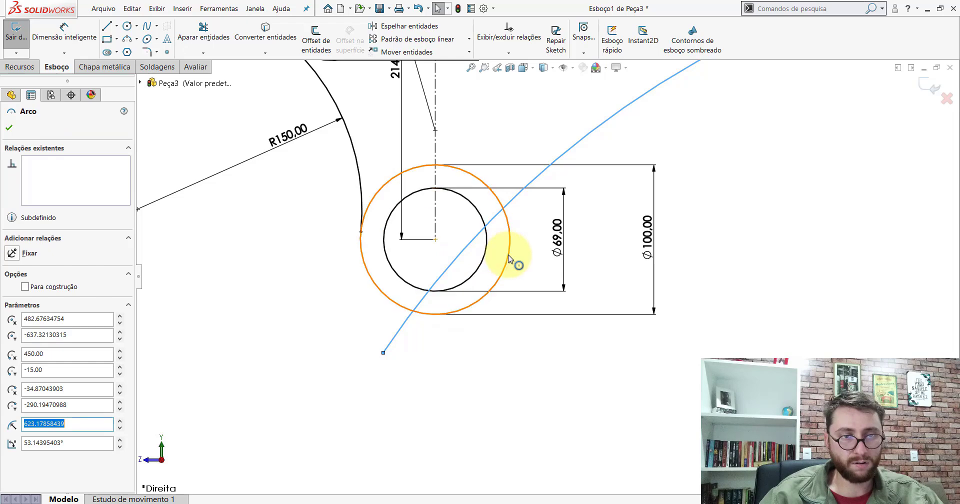
left_click(510, 258, "ctrl")
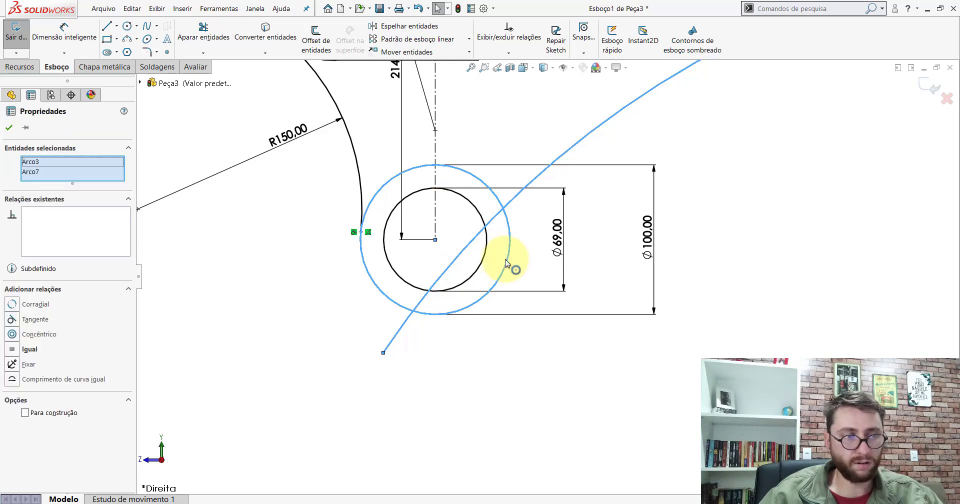
left_click(14, 318)
key("Escape")
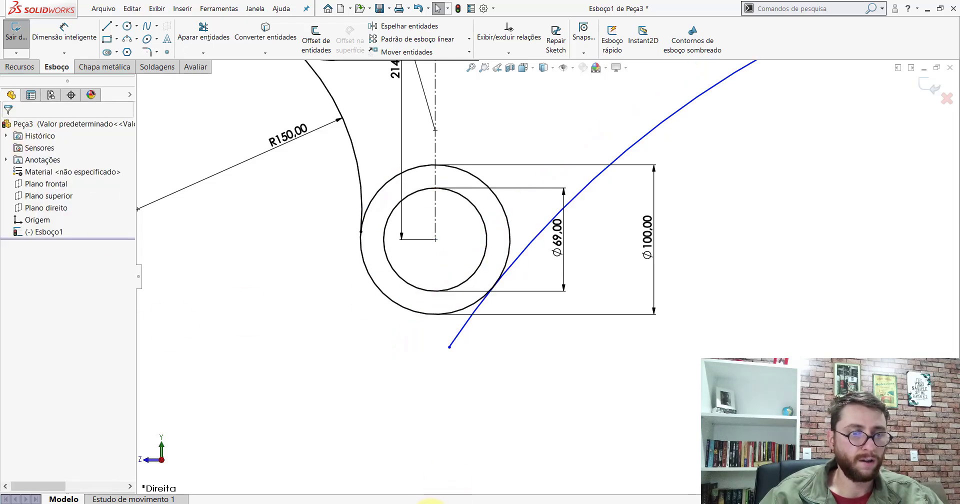
Step: Measure the PP-PR(115)2200 bracket's outer curved edge as R700 mm, then return to Peça3
left_click(442, 456)
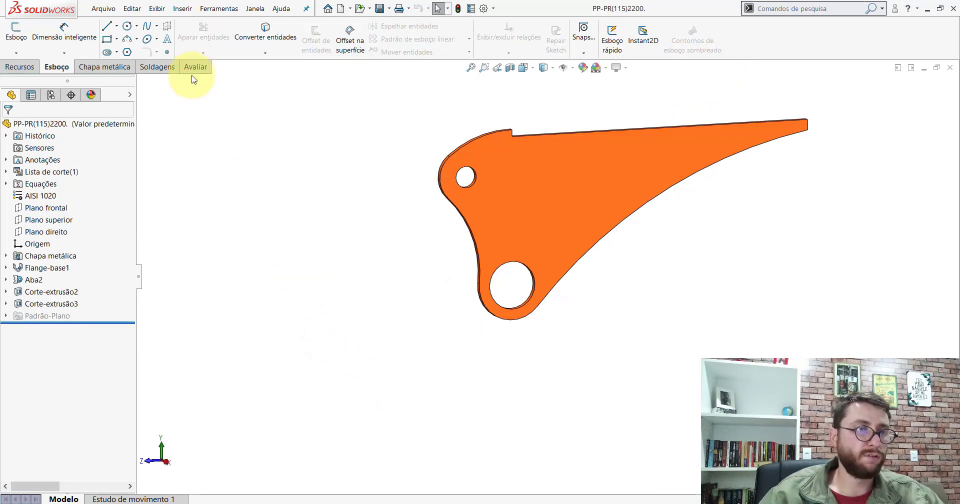
left_click(194, 68)
left_click(132, 34)
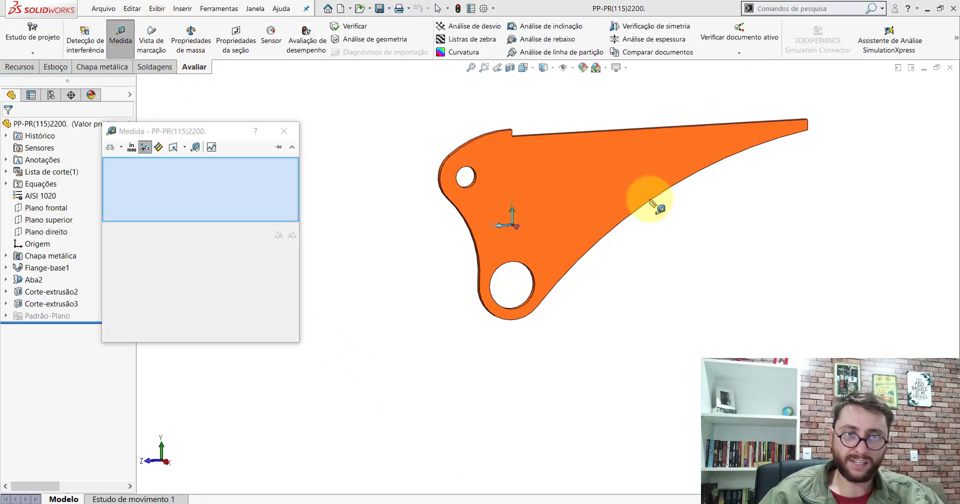
left_click(650, 201)
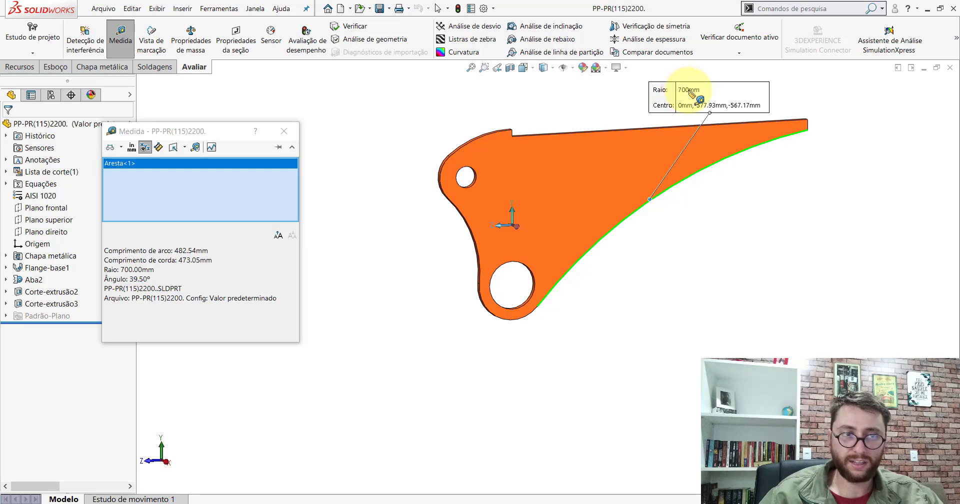
key("Escape")
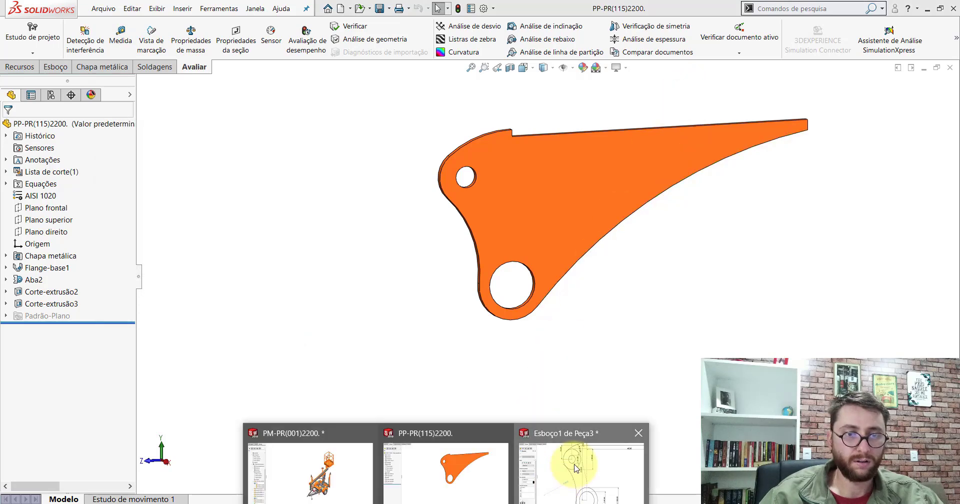
left_click(561, 461)
Step: Dimension the long outer arc with a 700 mm radius
left_click(55, 67)
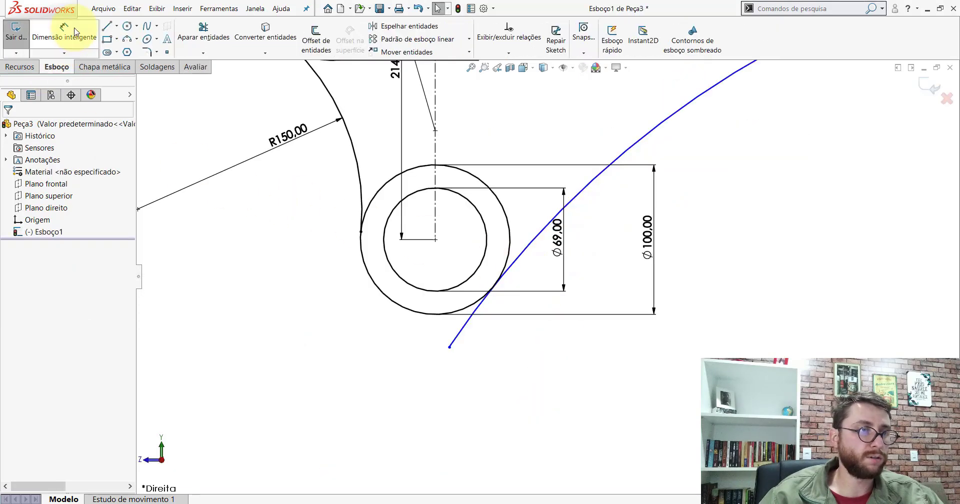
left_click(64, 32)
key("z")
key("z")
key("z")
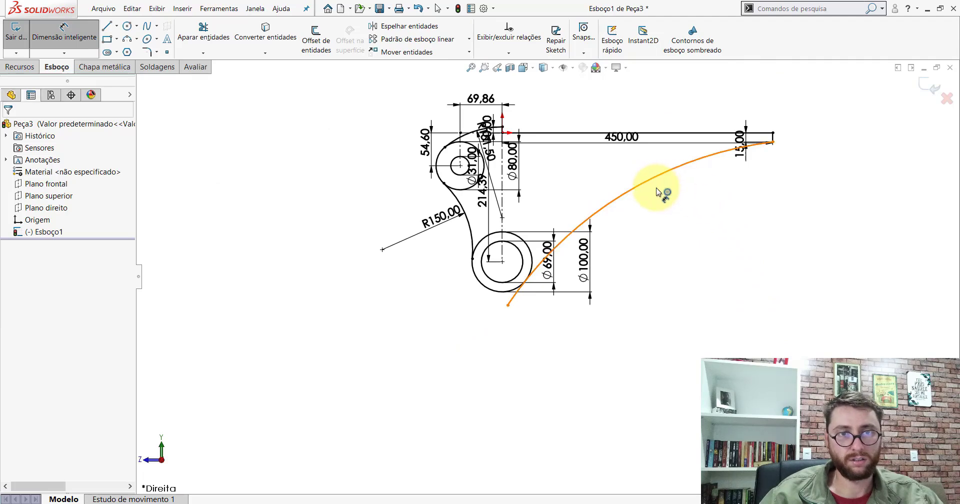
left_click(657, 189)
left_click(640, 236)
type("6")
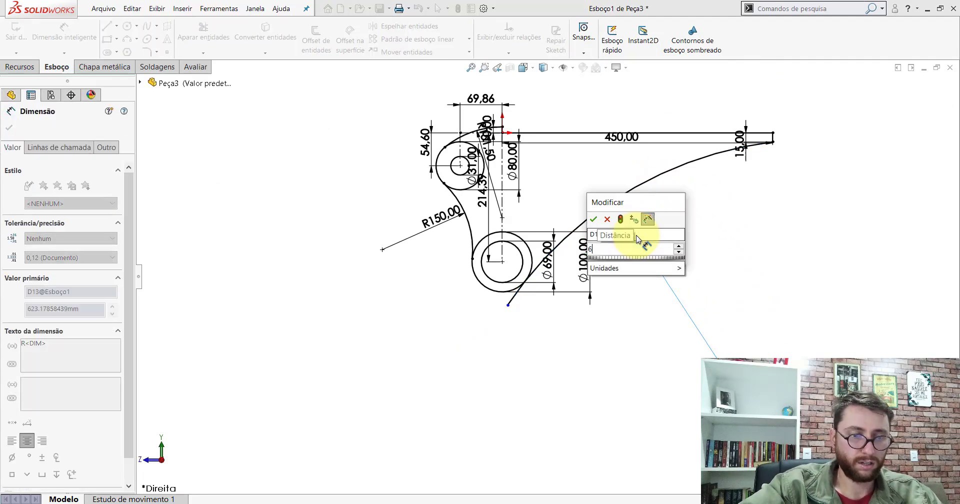
key("Return")
key("Escape")
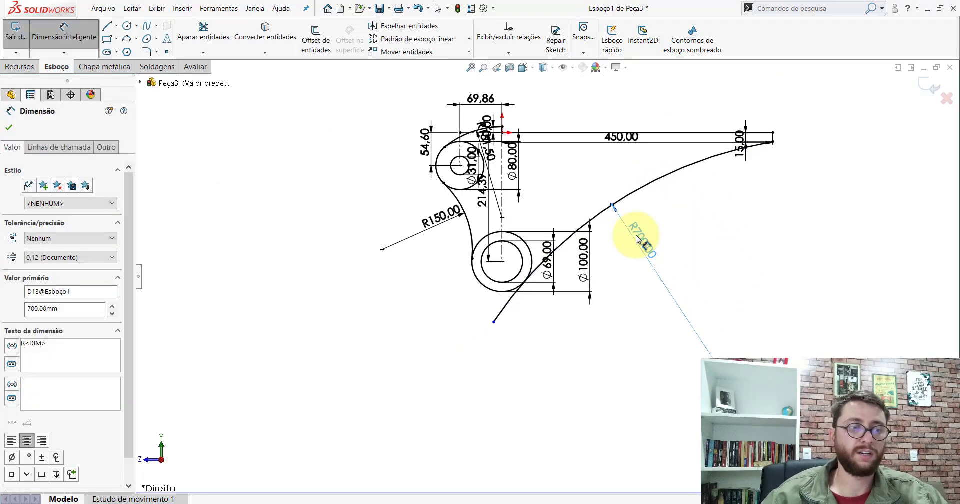
Step: Trim away the excess arcs of the lower and upper outer circles
left_click(203, 31)
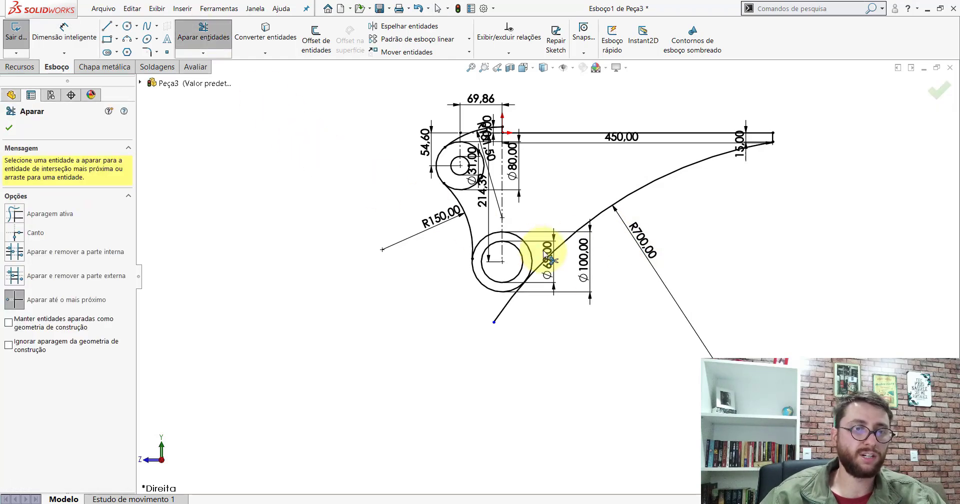
scroll(490, 304, "down", 2)
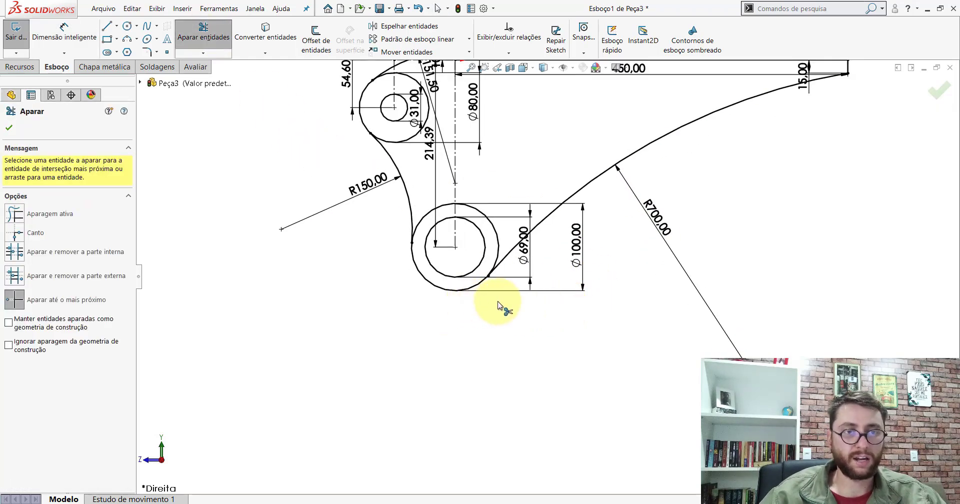
scroll(505, 290, "up", 1)
scroll(515, 277, "down", 5)
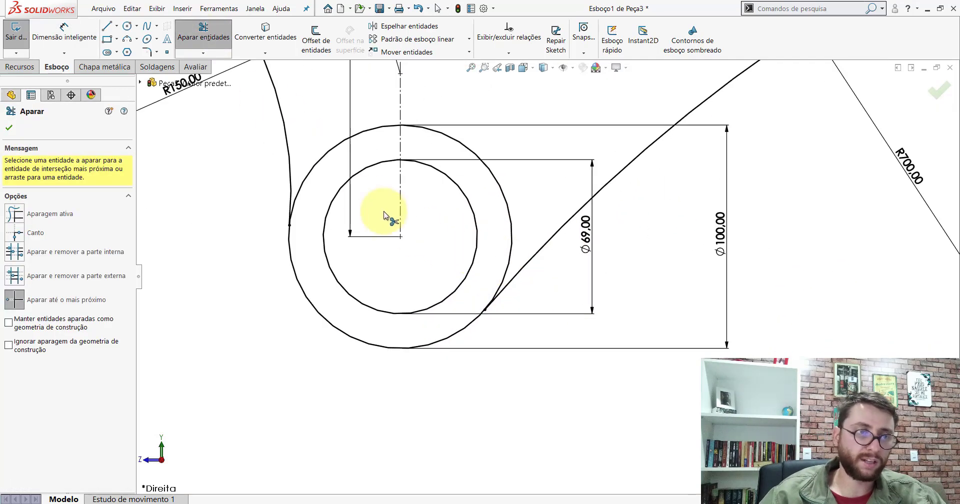
left_click(313, 173)
scroll(527, 193, "up", 1)
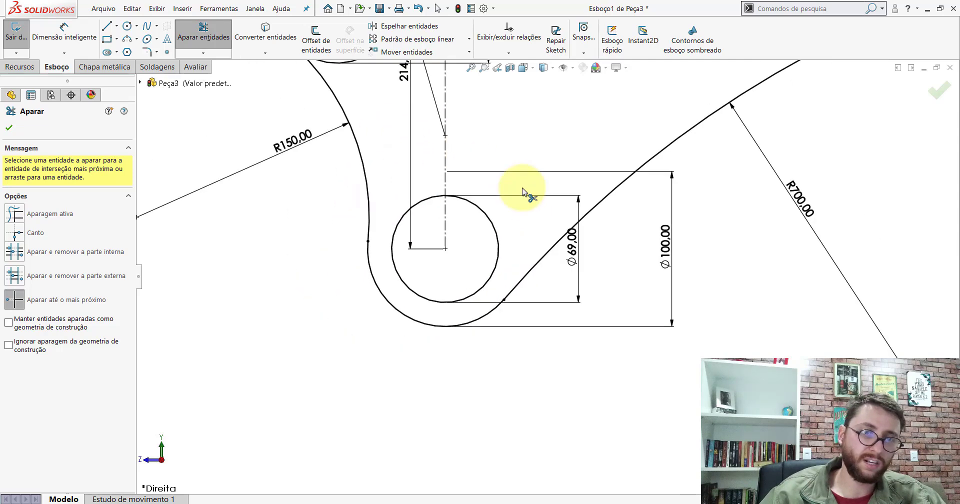
scroll(532, 208, "up", 2)
scroll(475, 183, "down", 3)
scroll(440, 150, "down", 2)
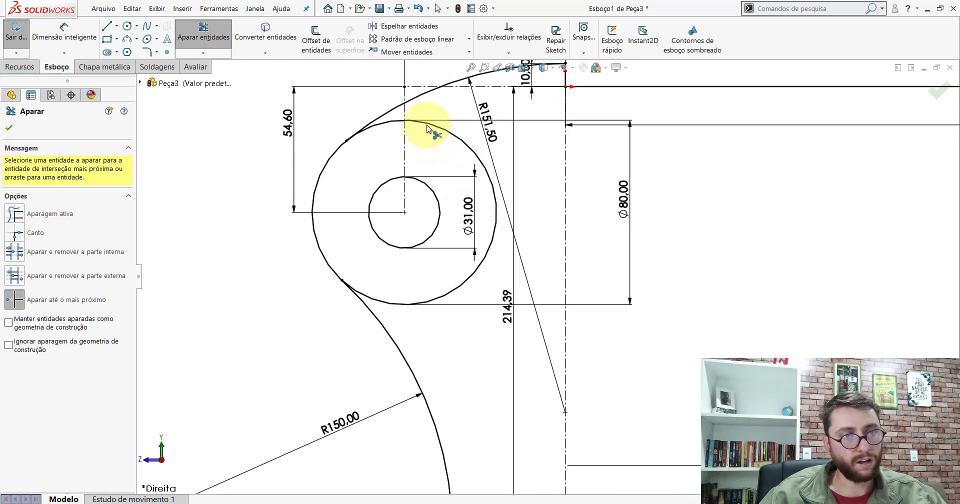
left_click(389, 129)
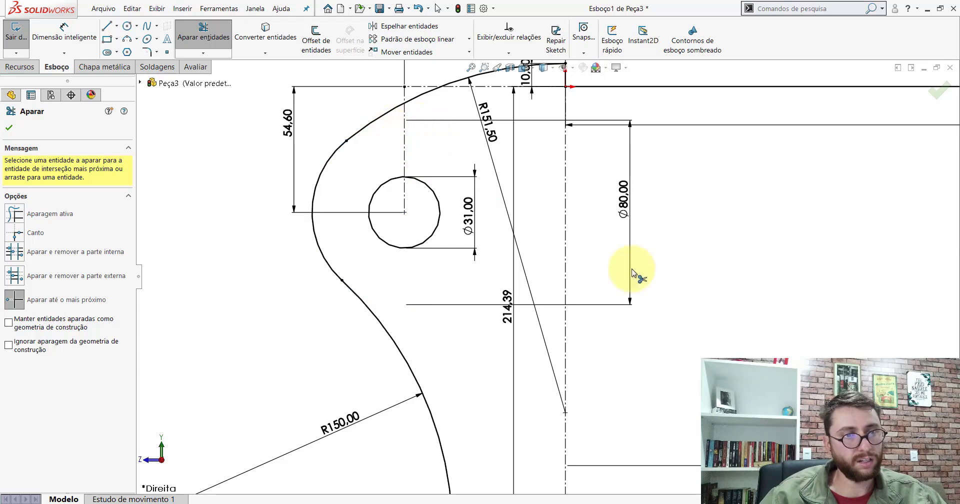
scroll(626, 268, "up", 2)
scroll(708, 315, "up", 2)
scroll(708, 311, "down", 1)
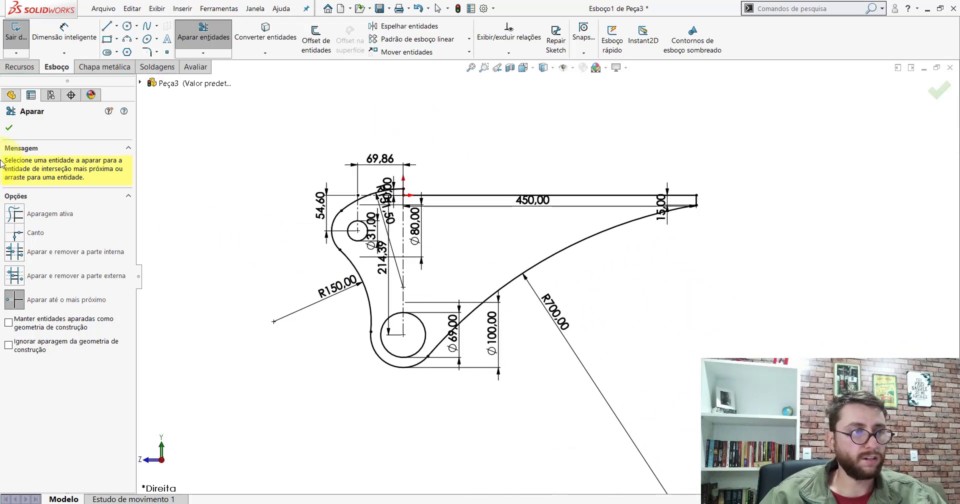
left_click(8, 127)
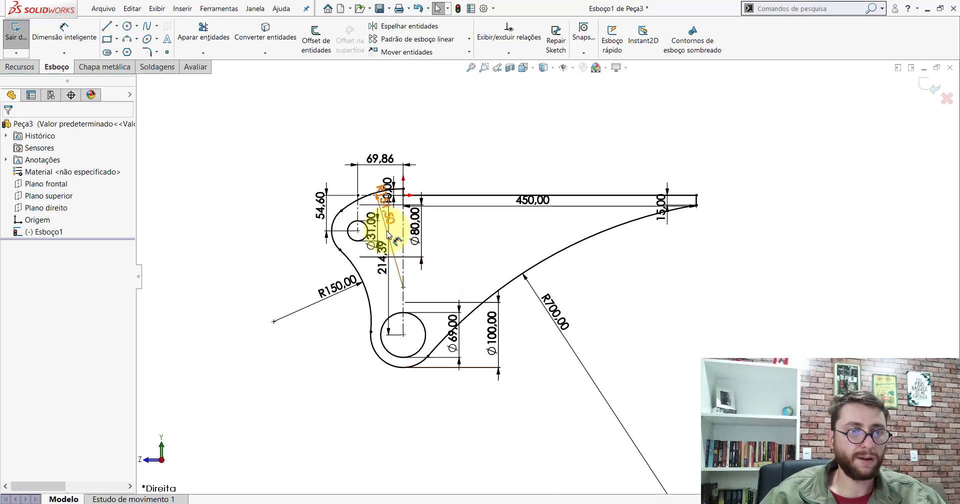
Step: Move the Ø80.00, R151.50 and 10.00 dimensions clear of the bracket outline
scroll(388, 235, "down", 2)
left_click_drag(444, 240, 173, 256)
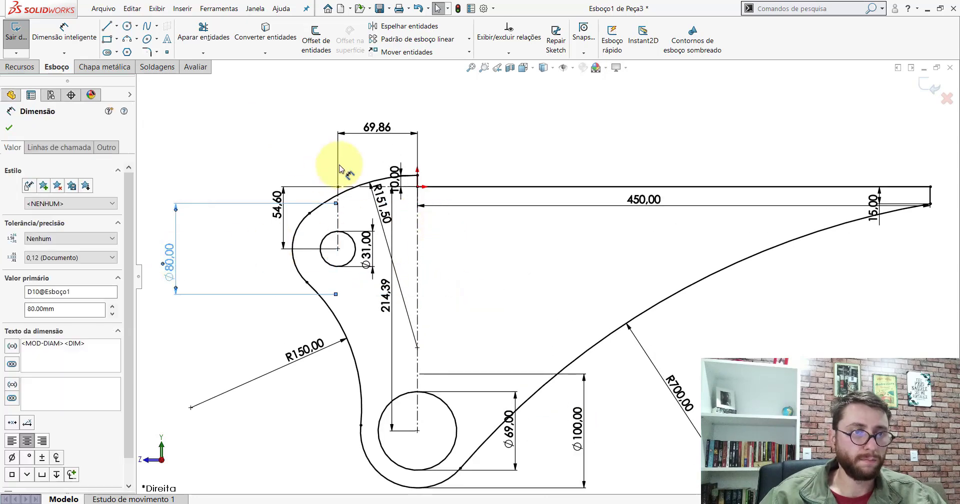
left_click(404, 254)
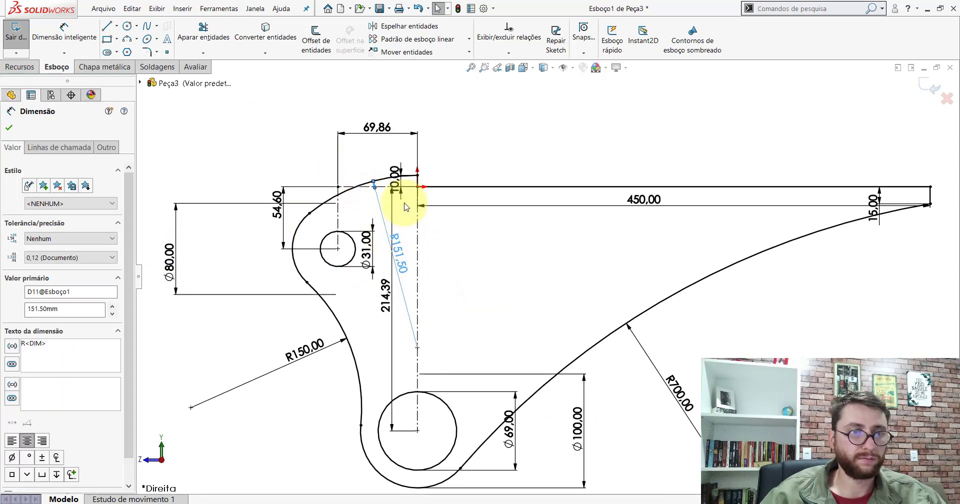
left_click_drag(400, 189, 465, 172)
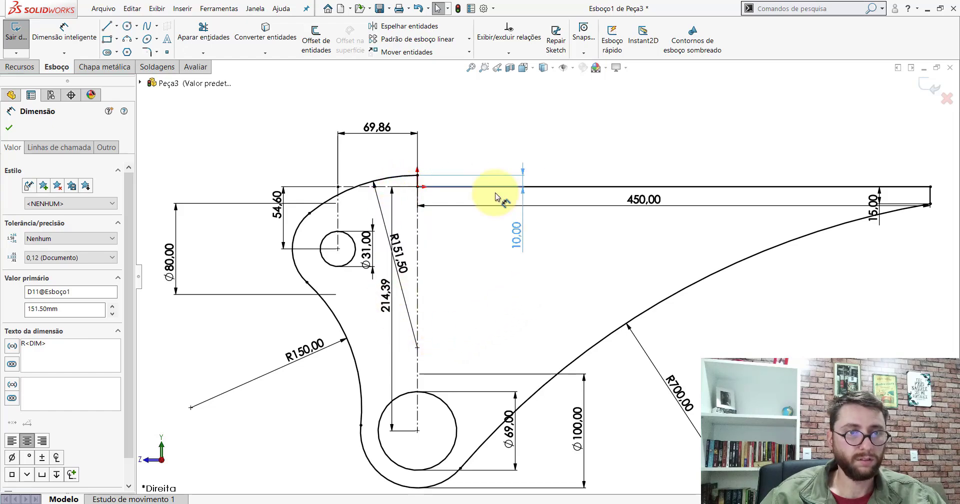
left_click(500, 305)
scroll(553, 275, "up", 5)
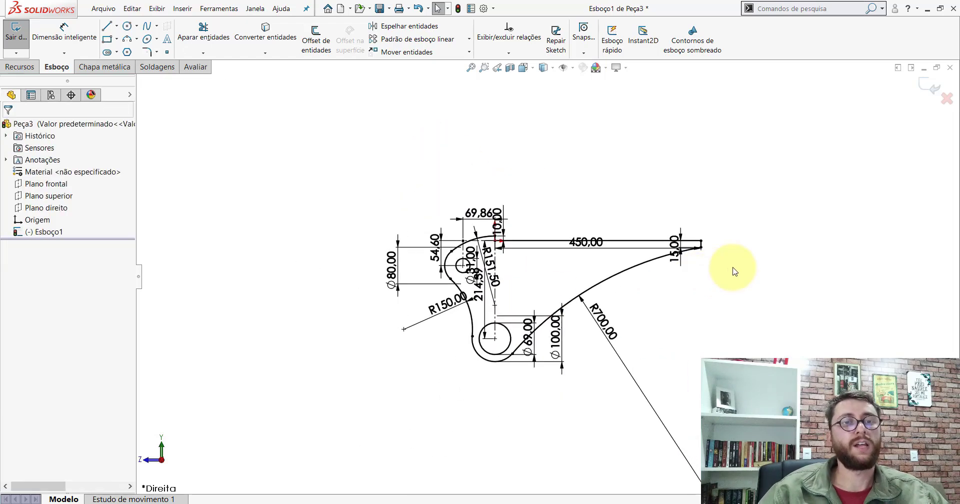
Step: Measure the reference PP-PR(115)2200 plate thickness as 7.94 mm, then return to Peça3
left_click(428, 472)
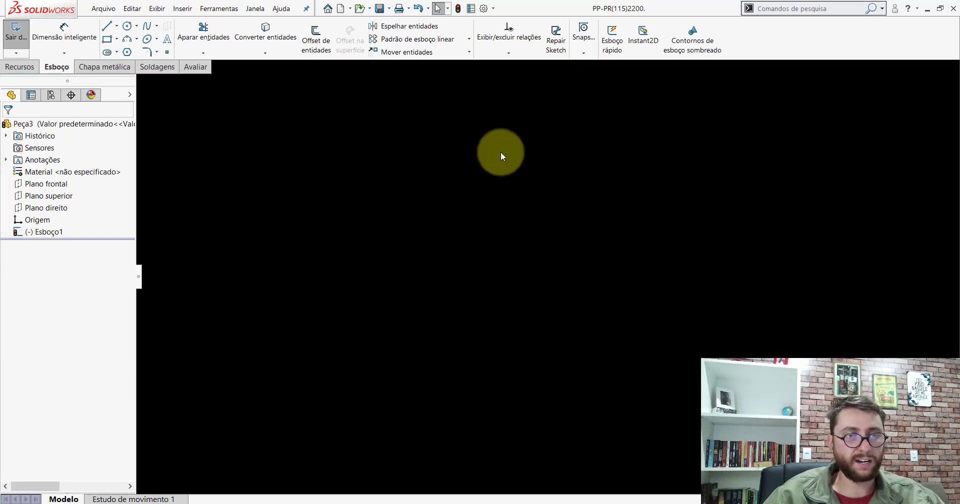
left_click(196, 68)
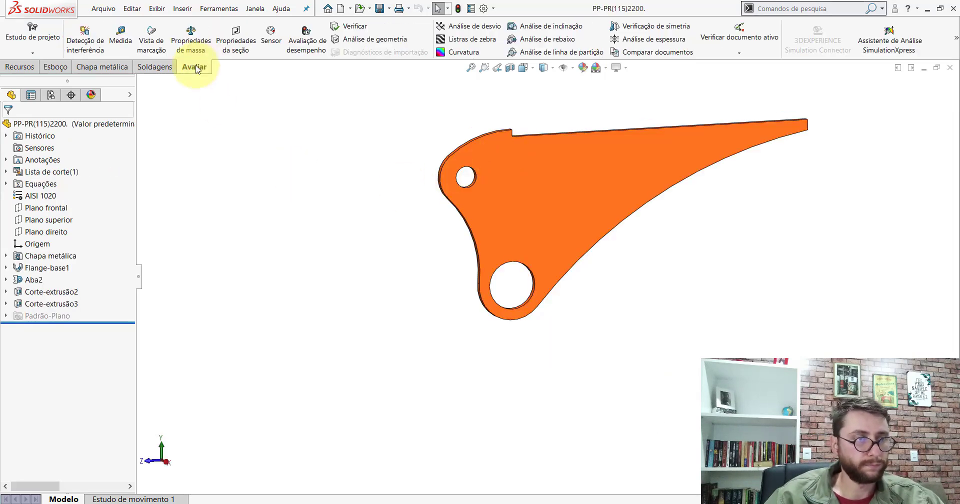
left_click(118, 44)
scroll(500, 240, "up", 1)
scroll(554, 269, "up", 3)
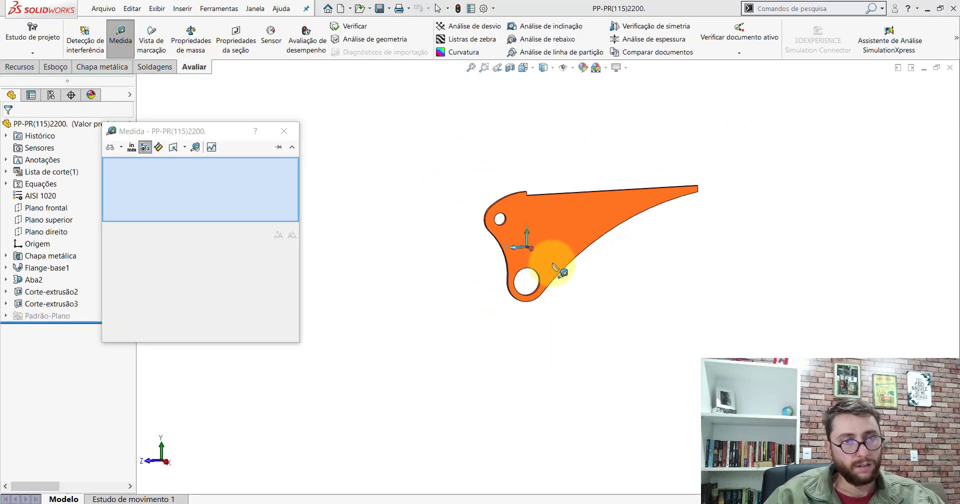
left_click(554, 269)
middle_click_drag(554, 268, 628, 242)
left_click(585, 211)
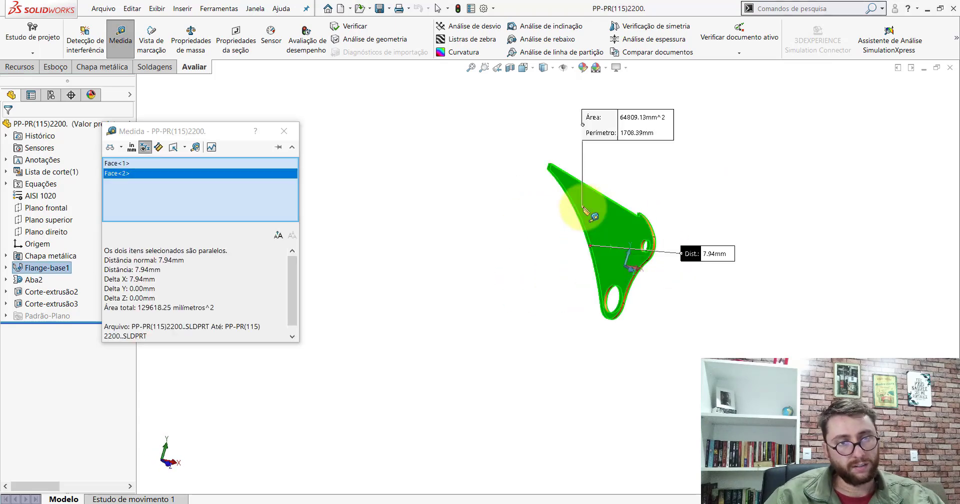
key("Escape")
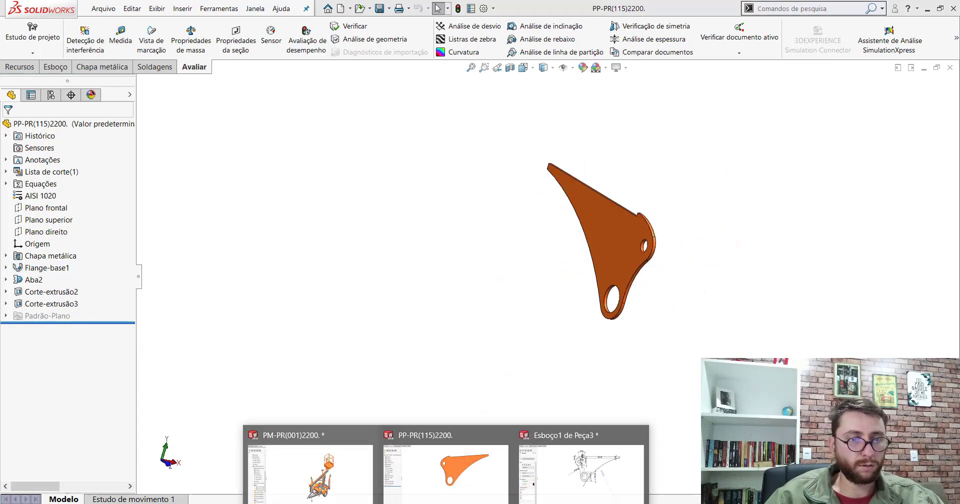
left_click(582, 473)
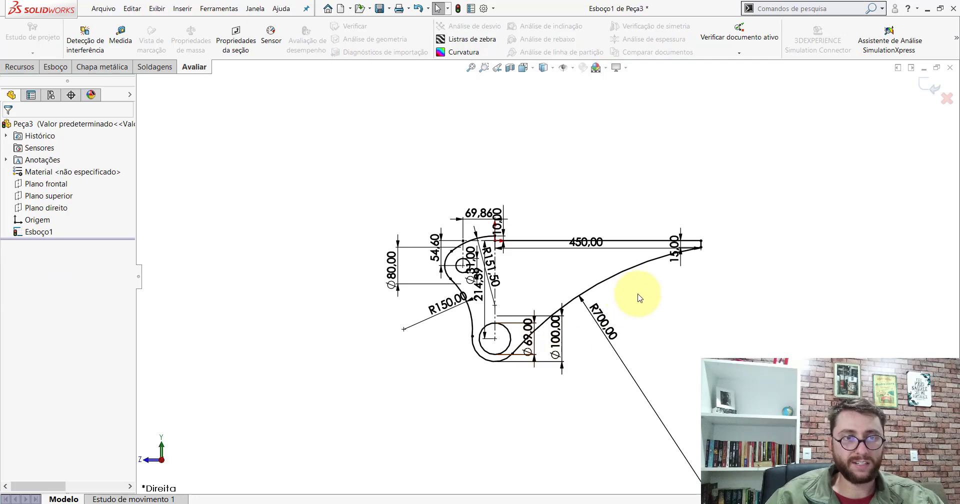
Step: Start a sheet-metal Base Flange from the Peça3 sketch with 7.94 mm thickness
scroll(645, 299, "down", 1)
scroll(645, 299, "down", 1)
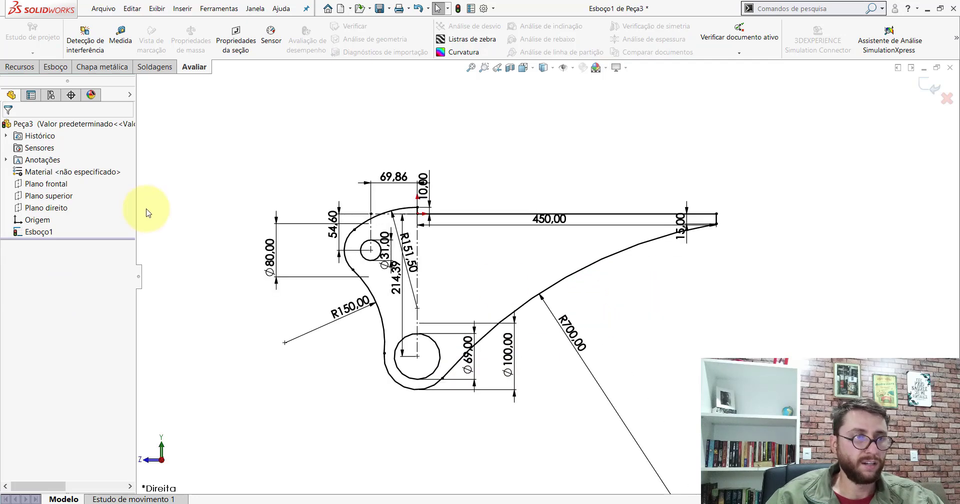
left_click(85, 67)
left_click(35, 47)
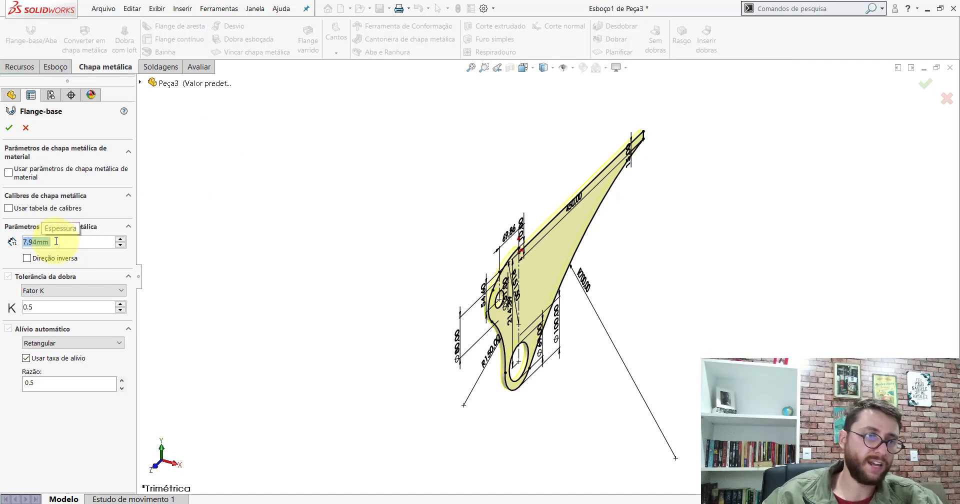
Step: Confirm the 7.94 mm base flange and assign AISI 1020 as the part material
right_click(244, 215)
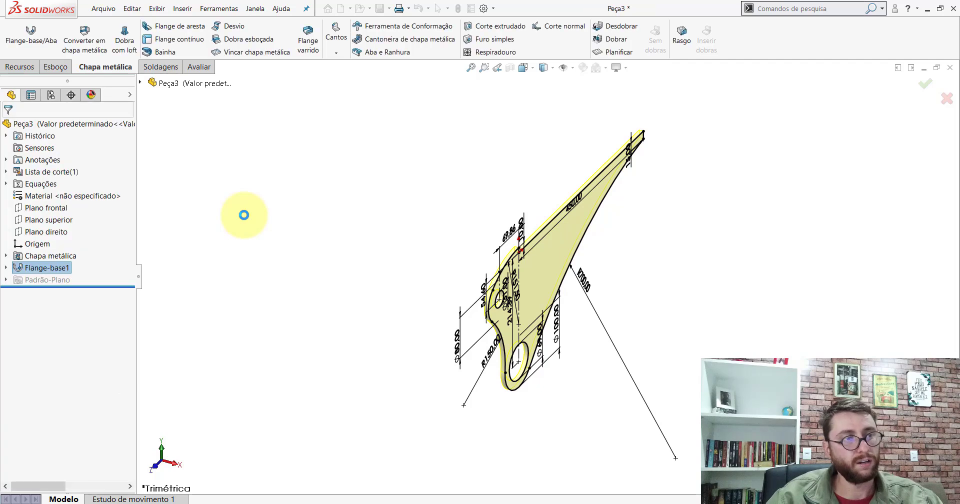
right_click(35, 201)
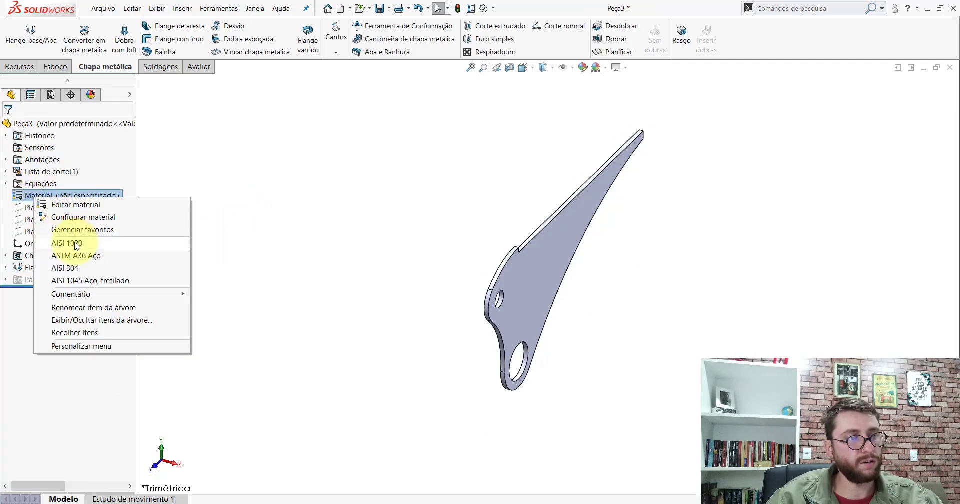
left_click(50, 243)
Step: Paste the orange-brown appearance onto the part and show it in isometric view
right_click(56, 124)
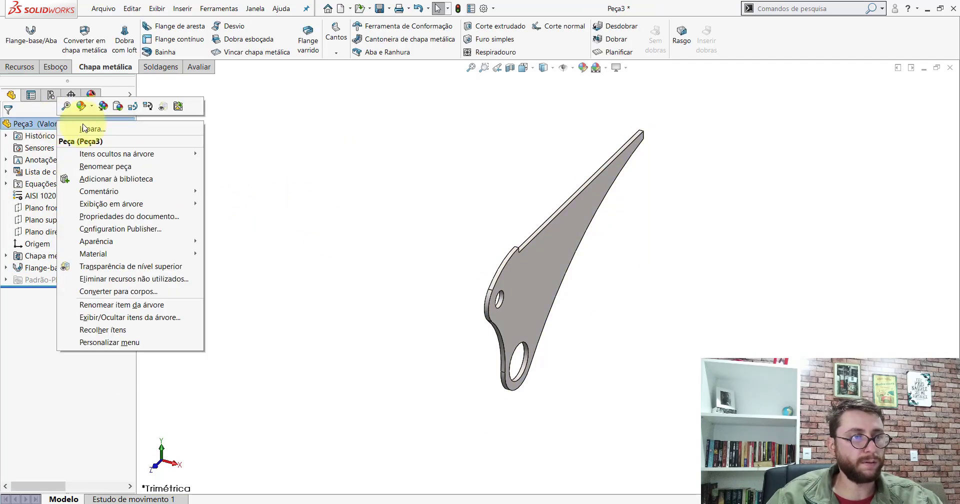
left_click(122, 110)
left_click(524, 68)
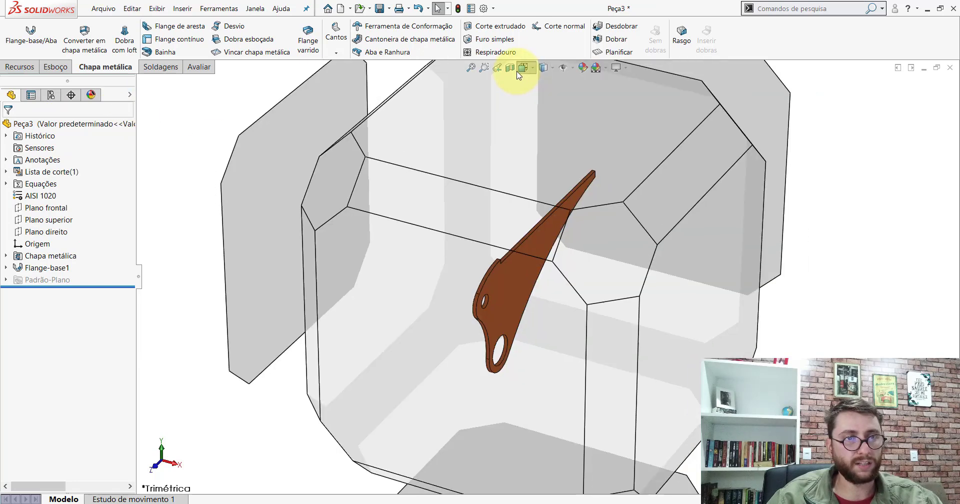
left_click(574, 86)
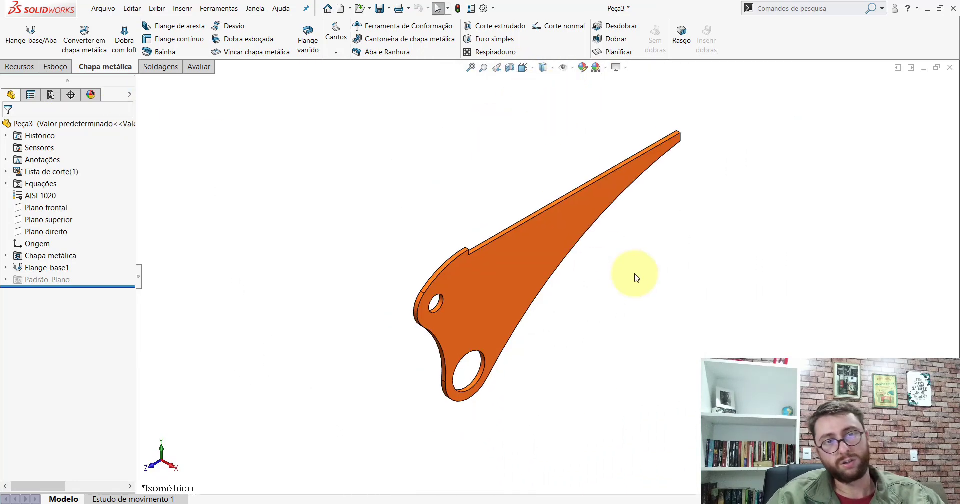